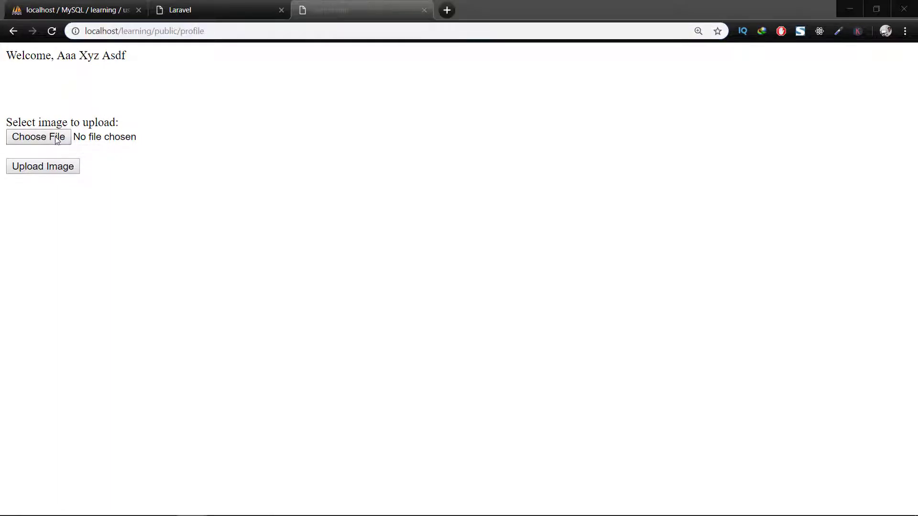
{"action": "scroll", "coordinate": [322, 186], "scroll_direction": "down", "scroll_amount": 3}
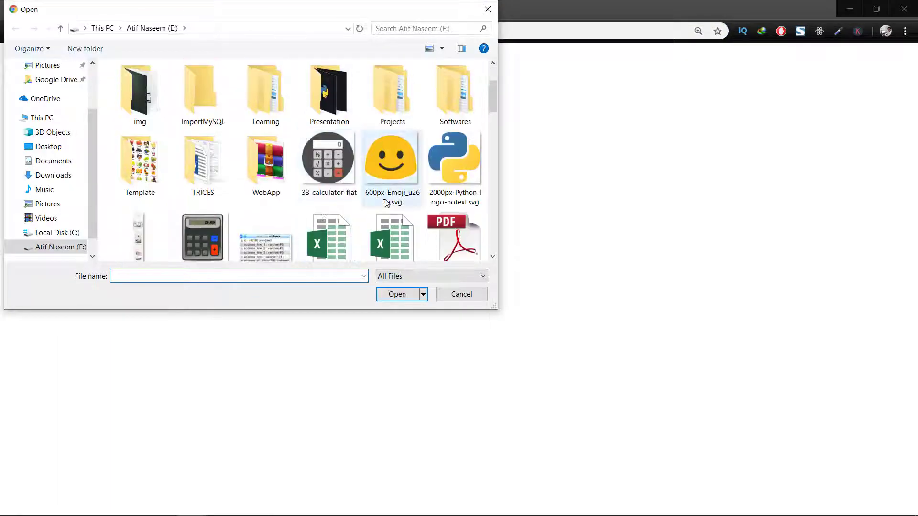
- Upload the smiley emoji SVG, then highlight the two resulting validation error messages
{"action": "double_click", "coordinate": [394, 165]}
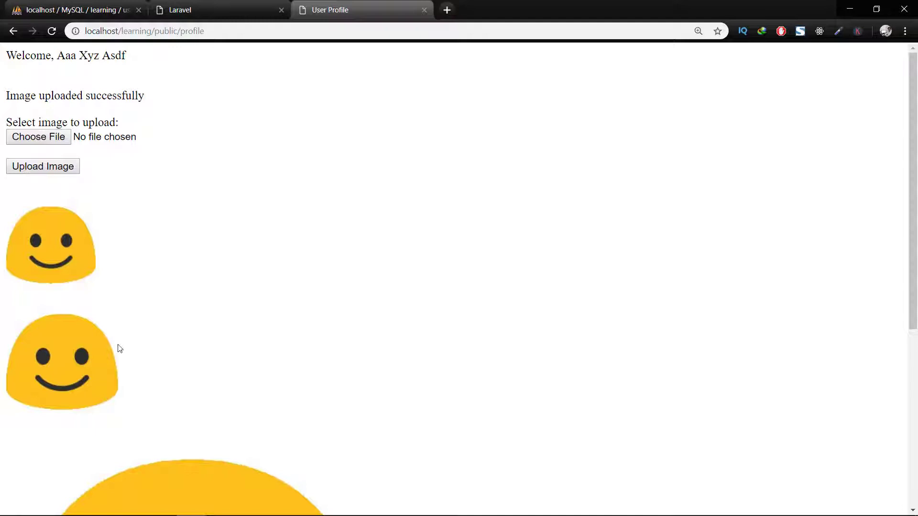
{"action": "scroll", "coordinate": [115, 348], "scroll_direction": "down", "scroll_amount": 2}
{"action": "scroll", "coordinate": [114, 349], "scroll_direction": "down", "scroll_amount": 2}
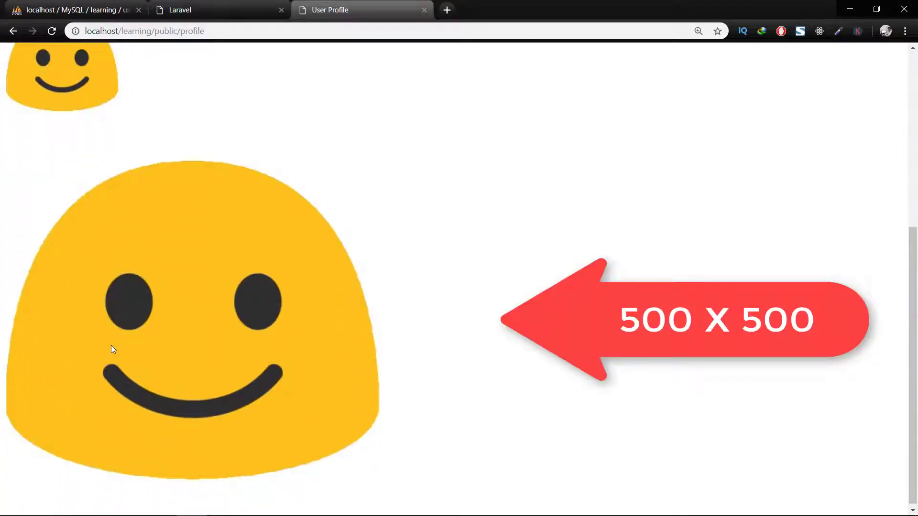
{"action": "scroll", "coordinate": [111, 349], "scroll_direction": "up", "scroll_amount": 4}
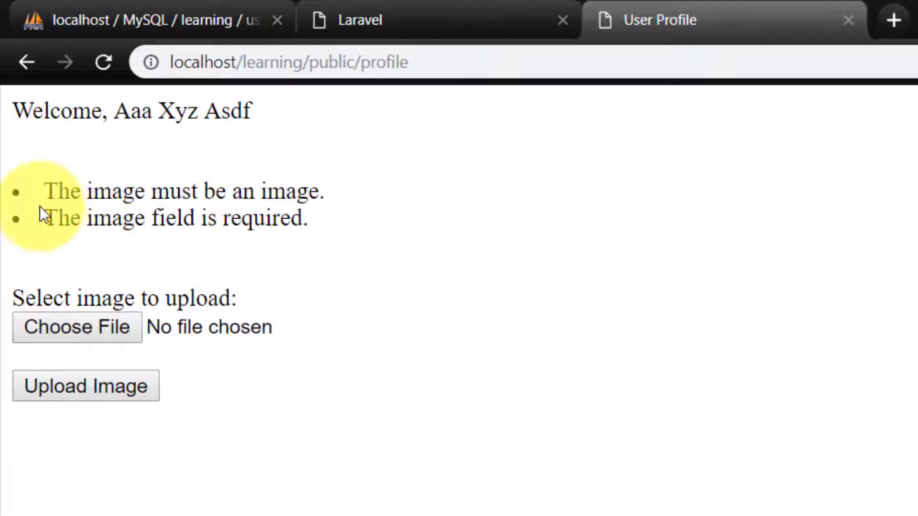
{"action": "left_click_drag", "start_coordinate": [49, 192], "coordinate": [344, 215]}
{"action": "left_click", "coordinate": [339, 221]}
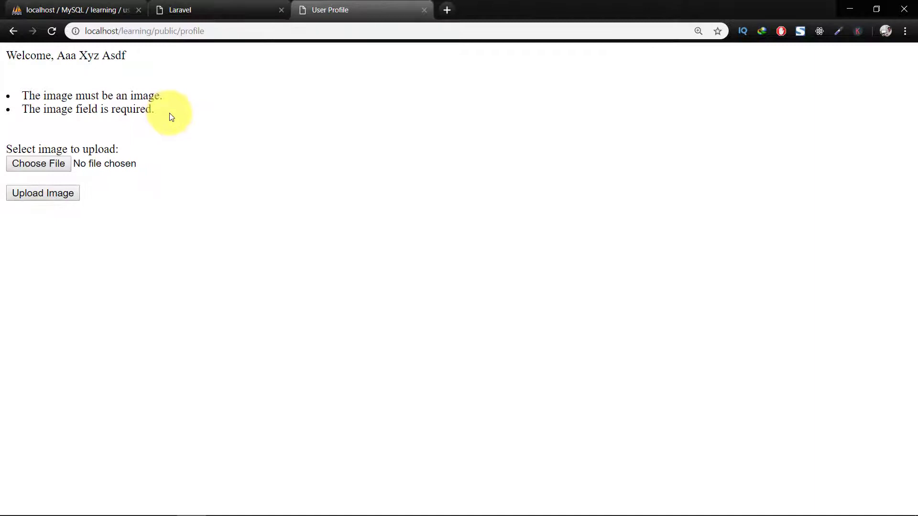
- Search Google for 'intervention image' and select the Composer require command on its installation page
{"action": "left_click", "coordinate": [445, 11]}
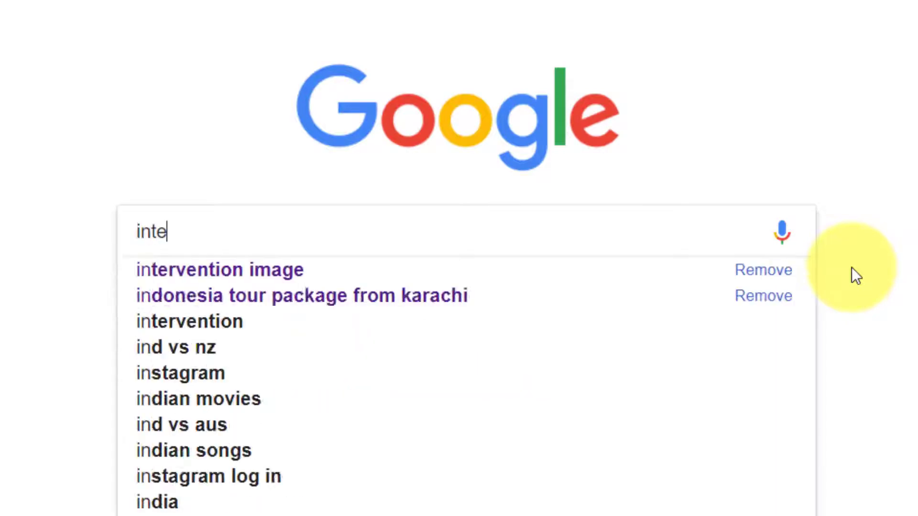
{"action": "key", "text": "Down"}
{"action": "key", "text": "Return"}
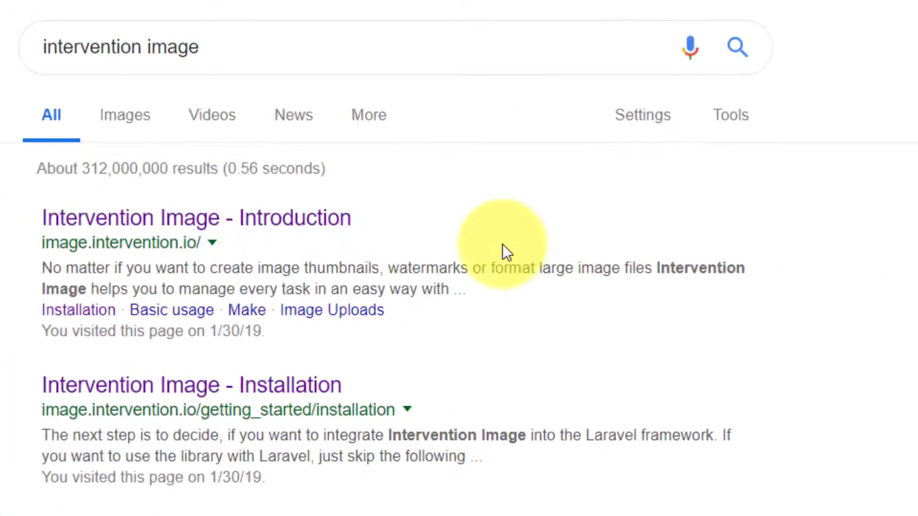
{"action": "left_click", "coordinate": [310, 228]}
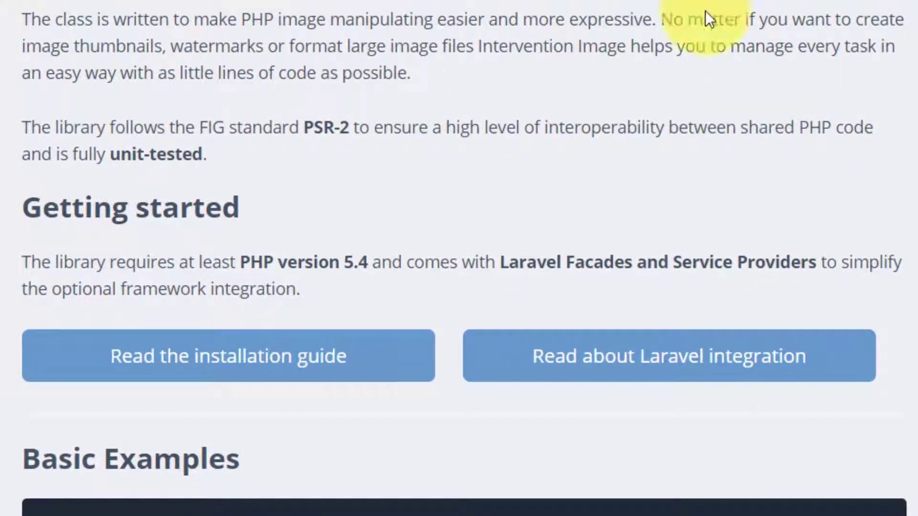
{"action": "left_click", "coordinate": [780, 354]}
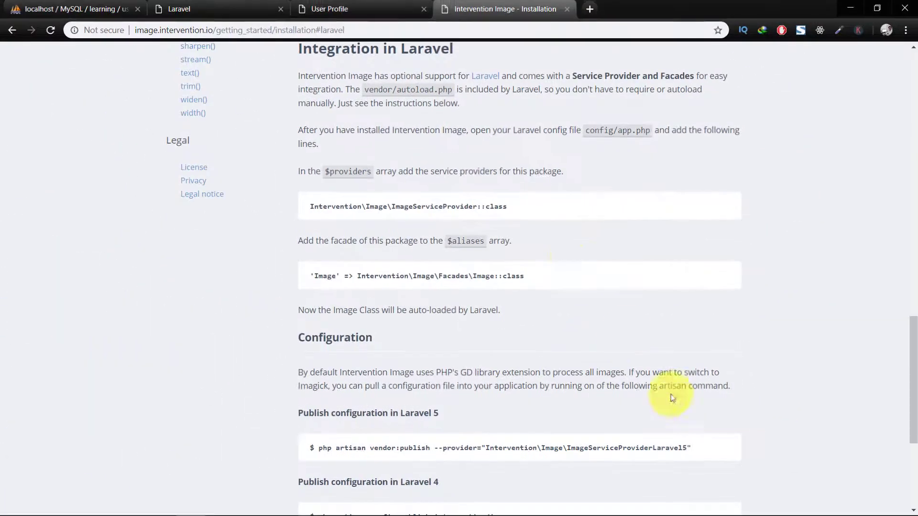
{"action": "scroll", "coordinate": [565, 295], "scroll_direction": "up", "scroll_amount": 3}
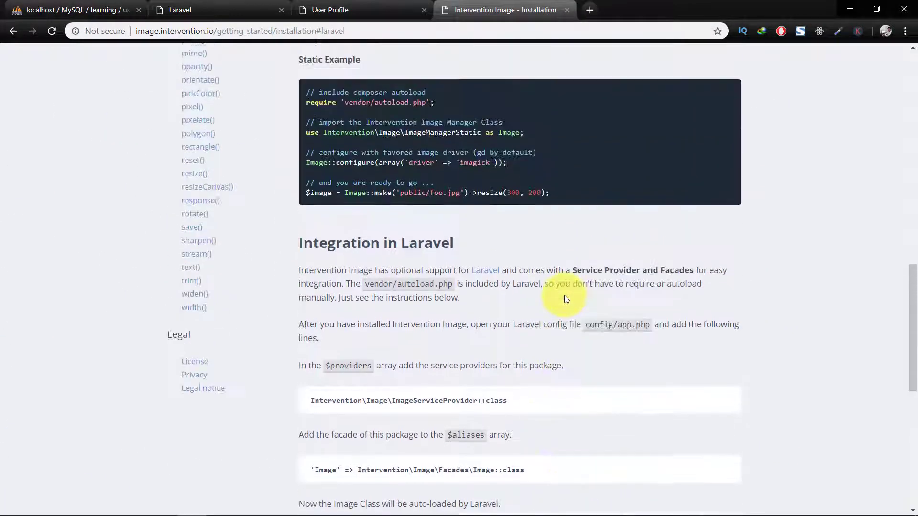
{"action": "scroll", "coordinate": [564, 295], "scroll_direction": "up", "scroll_amount": 3}
{"action": "scroll", "coordinate": [564, 294], "scroll_direction": "up", "scroll_amount": 2}
{"action": "scroll", "coordinate": [567, 294], "scroll_direction": "up", "scroll_amount": 3}
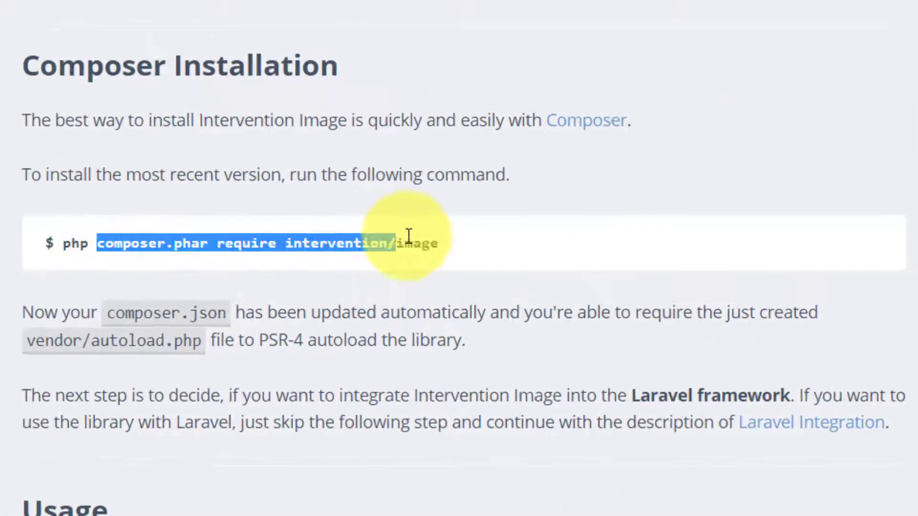
{"action": "left_click_drag", "start_coordinate": [100, 243], "coordinate": [451, 244]}
{"action": "key", "text": "ctrl+c"}
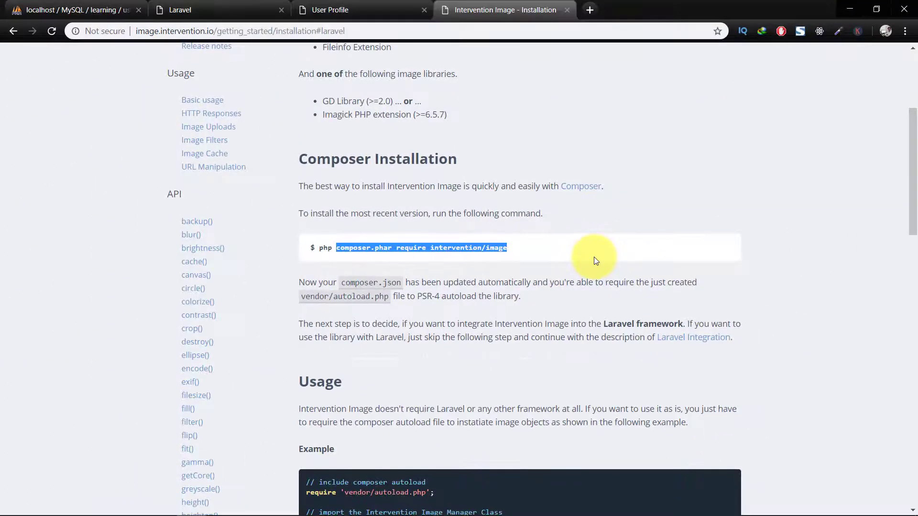
- Run 'composer require intervention/image' in the terminal without '.phar', then clear and close it
{"action": "key", "text": "alt+Tab"}
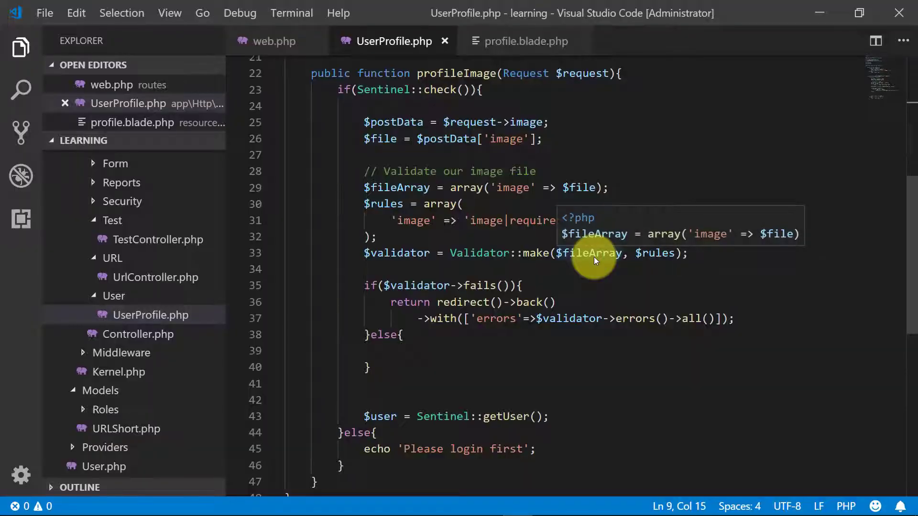
{"action": "key", "text": "ctrl+grave"}
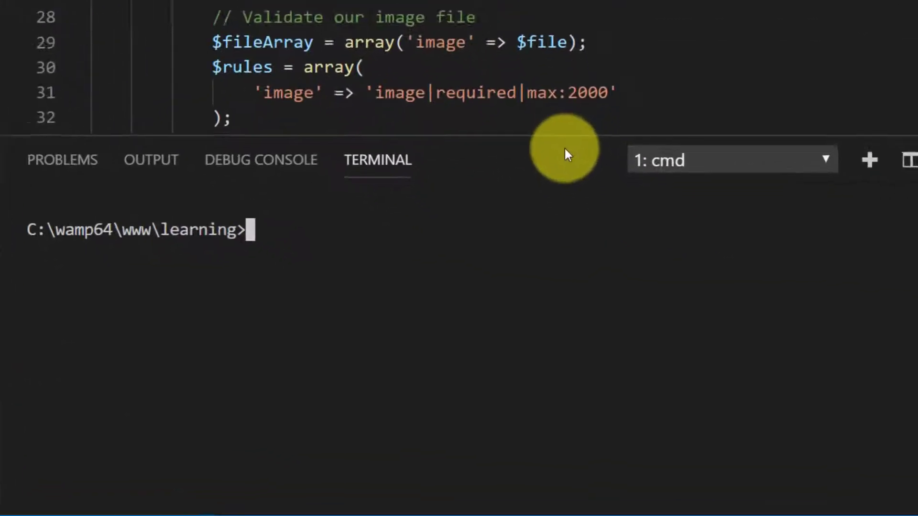
{"action": "key", "text": "ctrl+v"}
{"action": "key", "text": "Home"}
{"action": "key", "text": "Right"}
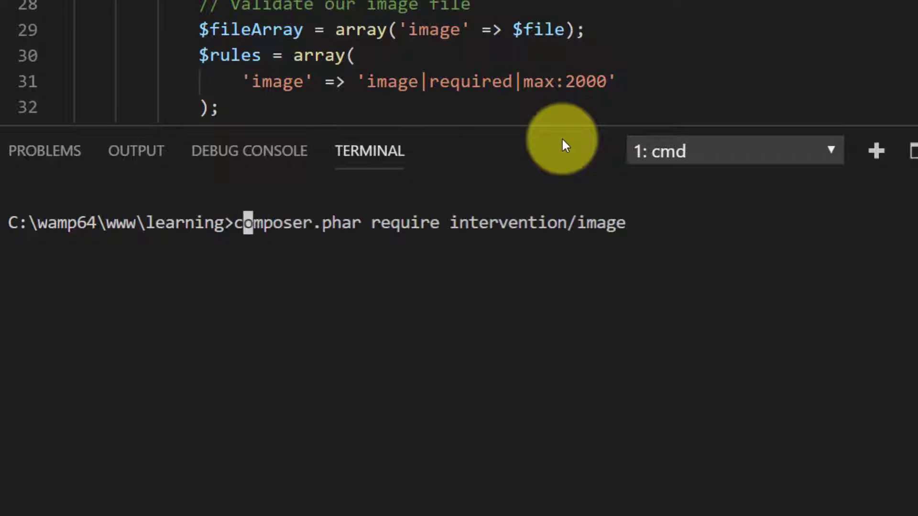
{"action": "key", "text": "Right"}
{"action": "key", "text": "Delete"}
{"action": "key", "text": "Delete"}
{"action": "key", "text": "Delete"}
{"action": "key", "text": "Delete"}
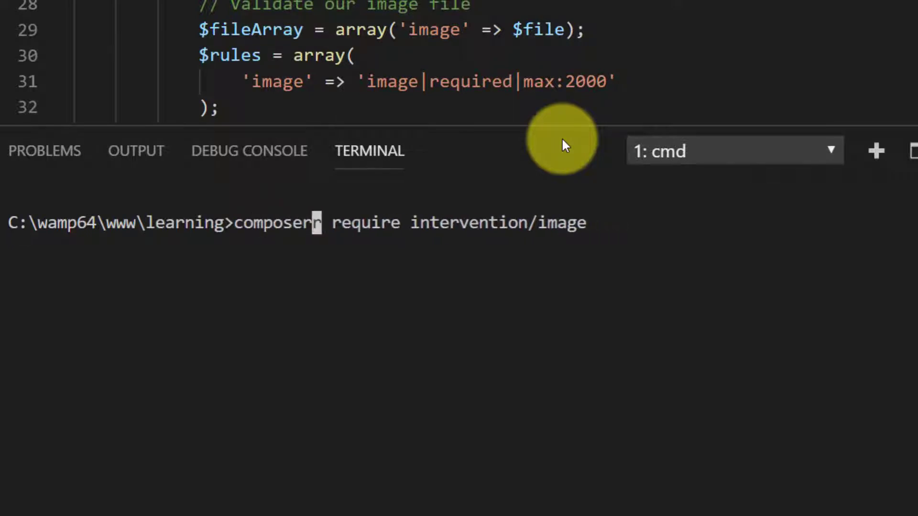
{"action": "key", "text": "Delete"}
{"action": "key", "text": "Return"}
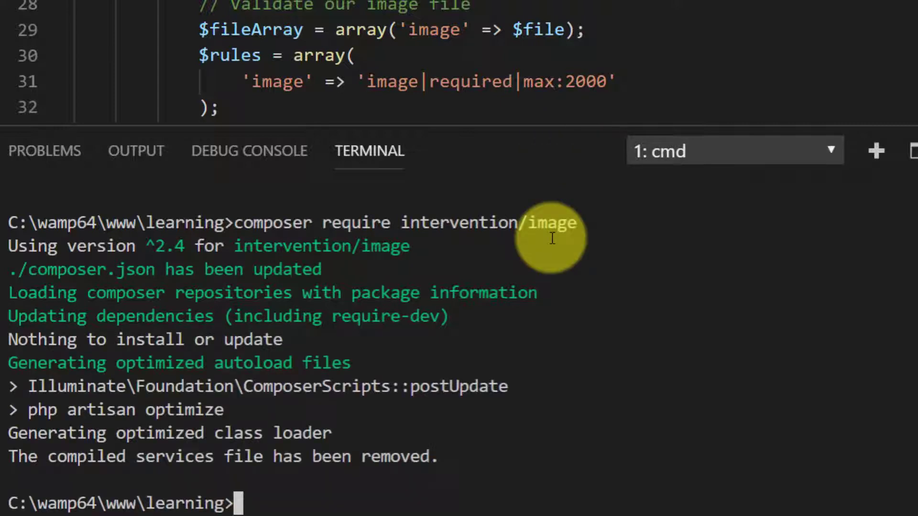
{"action": "type", "text": "cls"}
{"action": "key", "text": "Return"}
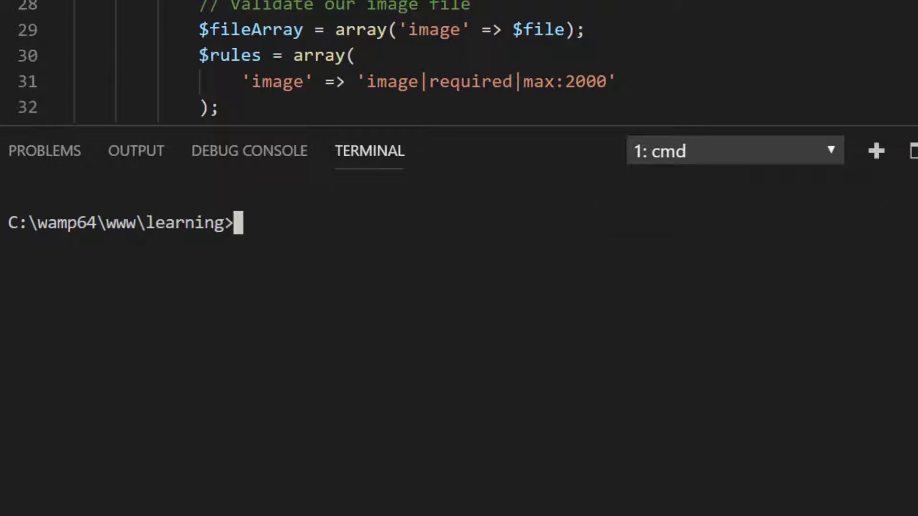
{"action": "key", "text": "ctrl+grave"}
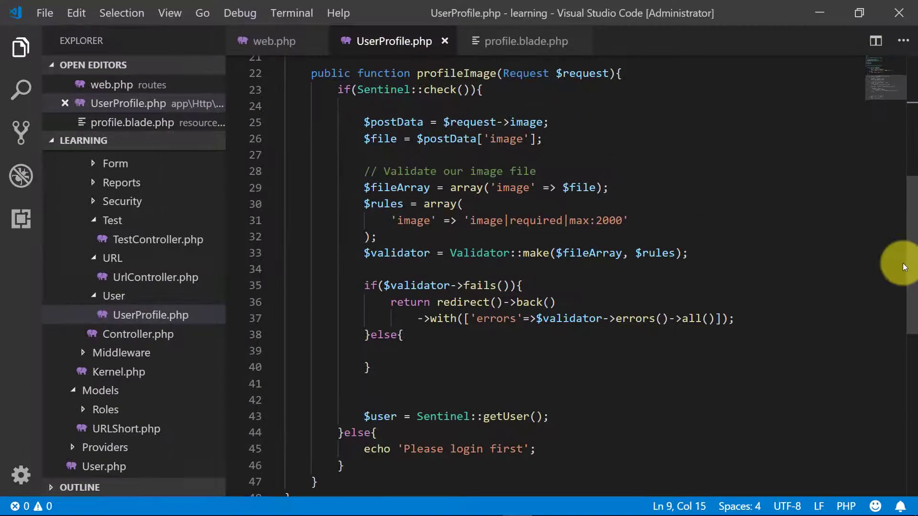
- Add Intervention ImageServiceProvider after the Sentinel provider in config/app.php's providers array
{"action": "key", "text": "alt+Tab"}
{"action": "scroll", "coordinate": [440, 311], "scroll_direction": "down", "scroll_amount": 4}
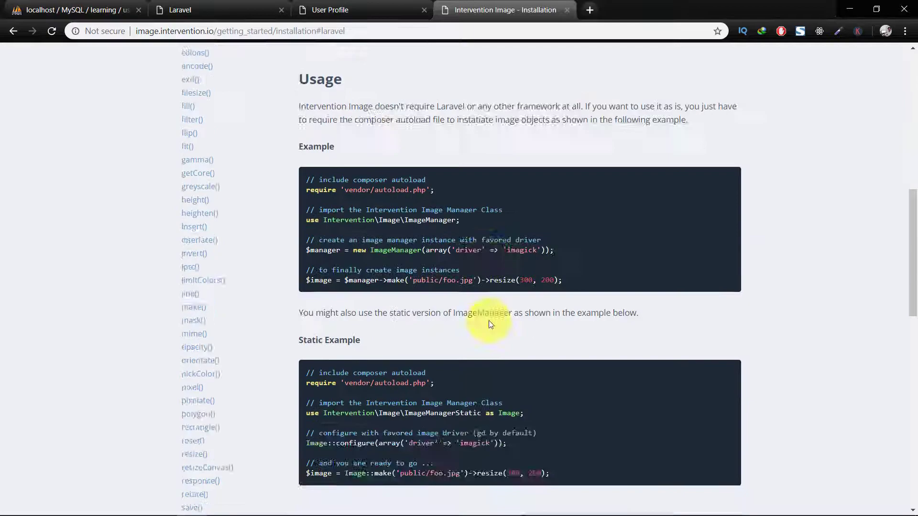
{"action": "scroll", "coordinate": [492, 322], "scroll_direction": "down", "scroll_amount": 1}
{"action": "scroll", "coordinate": [550, 349], "scroll_direction": "down", "scroll_amount": 5}
{"action": "left_click_drag", "start_coordinate": [444, 332], "coordinate": [54, 343]}
{"action": "key", "text": "ctrl+c"}
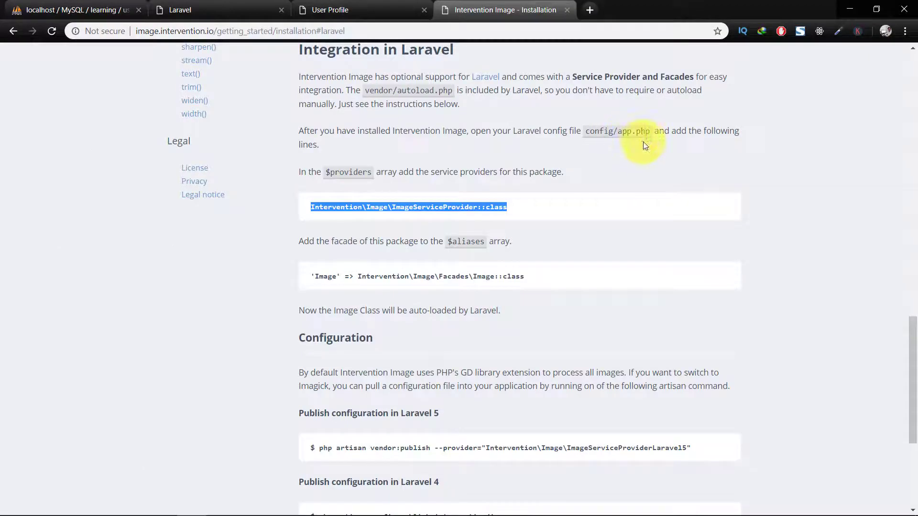
{"action": "key", "text": "alt+Tab"}
{"action": "scroll", "coordinate": [122, 369], "scroll_direction": "down", "scroll_amount": 5}
{"action": "scroll", "coordinate": [126, 369], "scroll_direction": "down", "scroll_amount": 1}
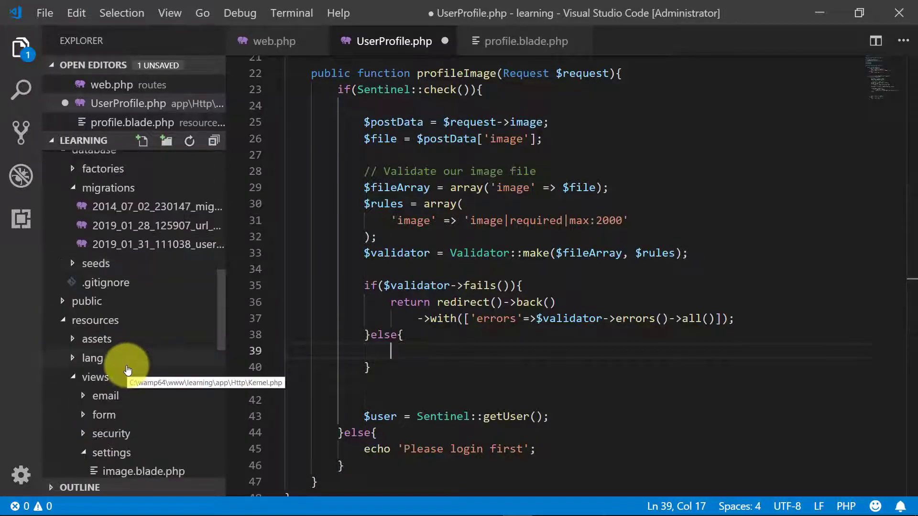
{"action": "scroll", "coordinate": [119, 351], "scroll_direction": "down", "scroll_amount": 2}
{"action": "scroll", "coordinate": [96, 316], "scroll_direction": "down", "scroll_amount": 4}
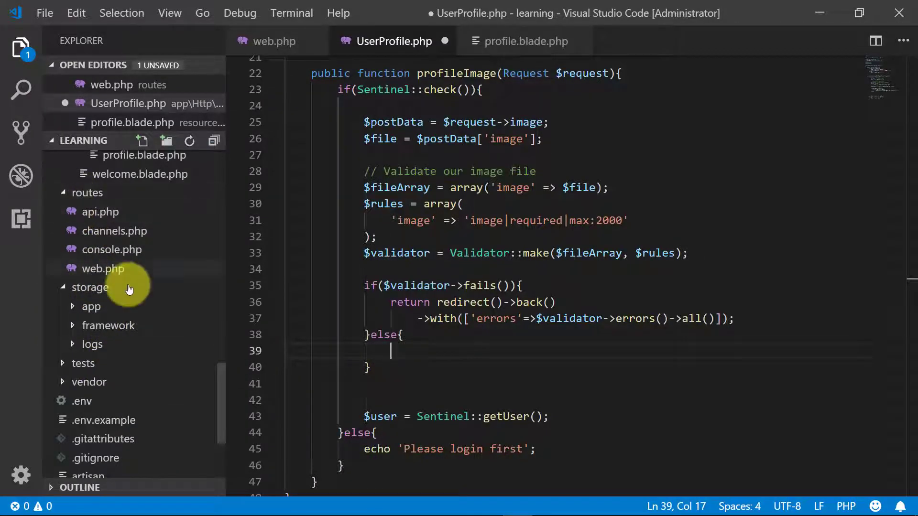
{"action": "scroll", "coordinate": [125, 288], "scroll_direction": "up", "scroll_amount": 5}
{"action": "scroll", "coordinate": [122, 287], "scroll_direction": "up", "scroll_amount": 5}
{"action": "scroll", "coordinate": [98, 365], "scroll_direction": "down", "scroll_amount": 2}
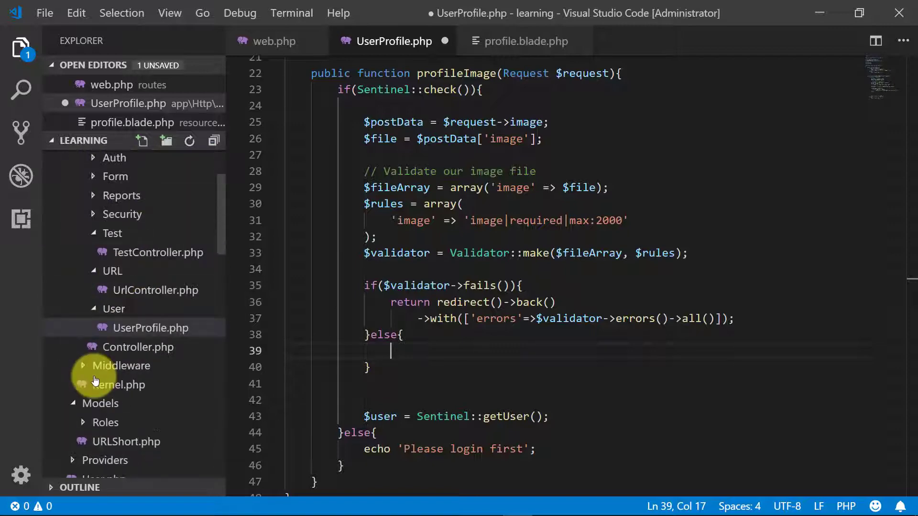
{"action": "scroll", "coordinate": [101, 244], "scroll_direction": "up", "scroll_amount": 3}
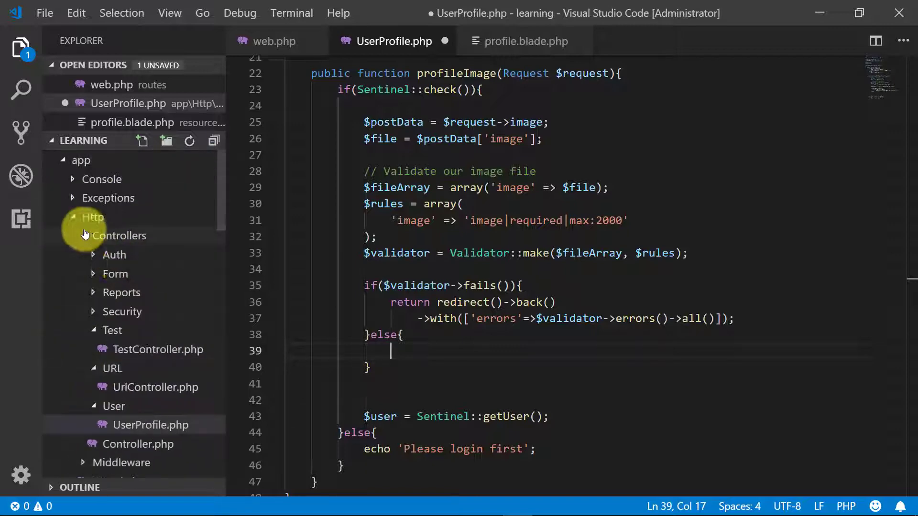
{"action": "scroll", "coordinate": [82, 286], "scroll_direction": "down", "scroll_amount": 3}
{"action": "scroll", "coordinate": [78, 288], "scroll_direction": "down", "scroll_amount": 3}
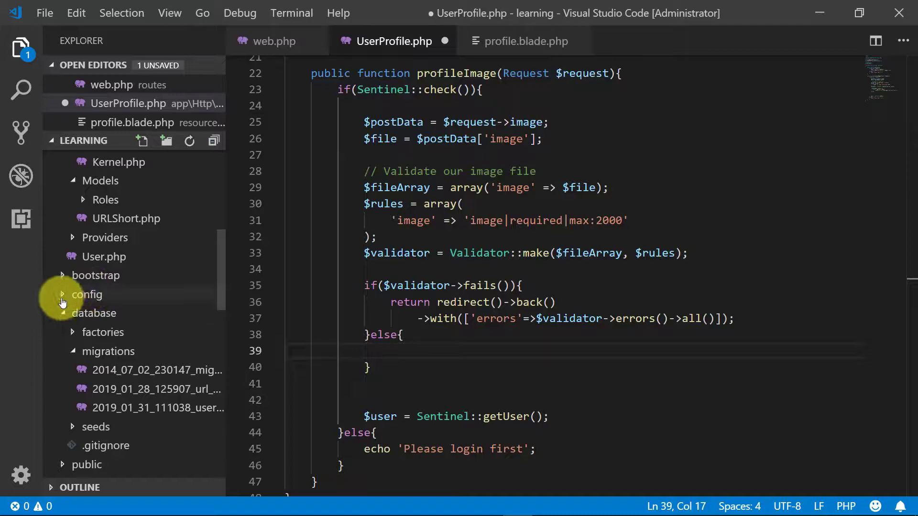
{"action": "left_click", "coordinate": [65, 296]}
{"action": "left_click", "coordinate": [101, 313]}
{"action": "scroll", "coordinate": [496, 280], "scroll_direction": "down", "scroll_amount": 3}
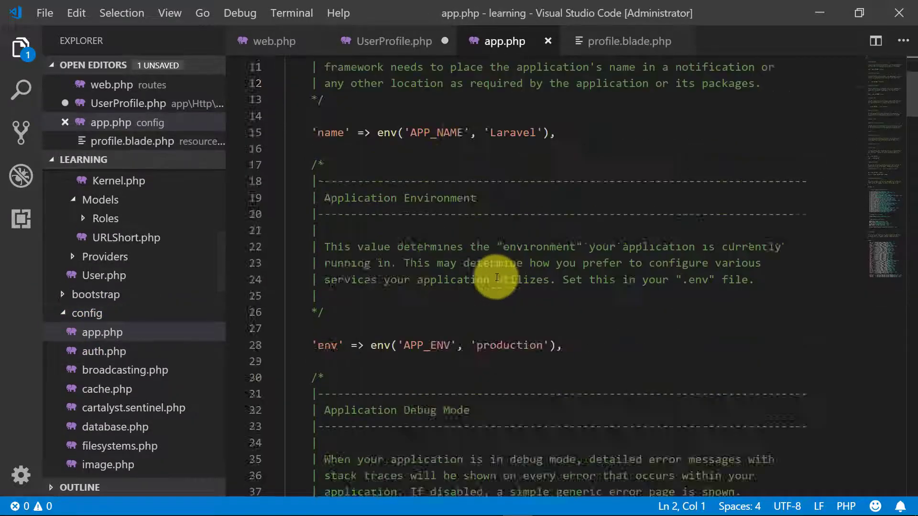
{"action": "scroll", "coordinate": [496, 279], "scroll_direction": "down", "scroll_amount": 10}
{"action": "scroll", "coordinate": [502, 282], "scroll_direction": "down", "scroll_amount": 6}
{"action": "scroll", "coordinate": [502, 282], "scroll_direction": "down", "scroll_amount": 6}
{"action": "scroll", "coordinate": [506, 285], "scroll_direction": "down", "scroll_amount": 6}
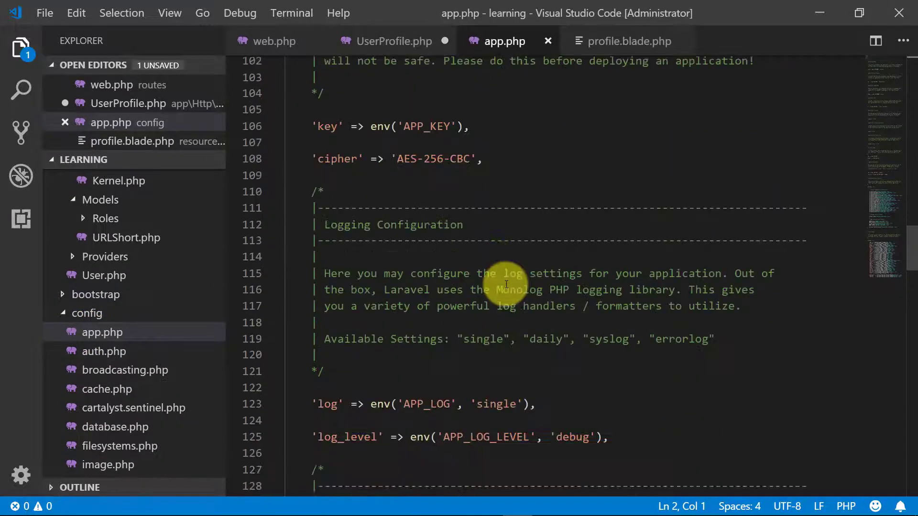
{"action": "scroll", "coordinate": [574, 294], "scroll_direction": "down", "scroll_amount": 10}
{"action": "scroll", "coordinate": [348, 232], "scroll_direction": "up", "scroll_amount": 2}
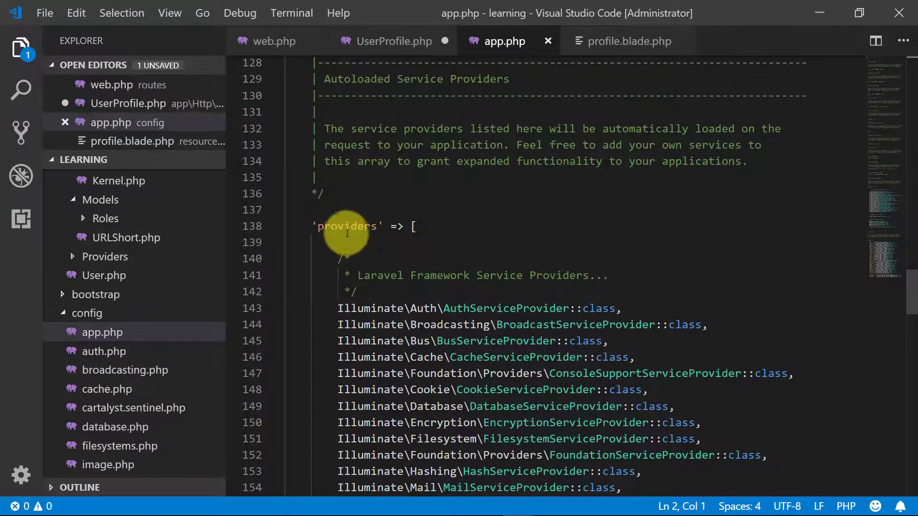
{"action": "double_click", "coordinate": [347, 232]}
{"action": "scroll", "coordinate": [595, 287], "scroll_direction": "down", "scroll_amount": 6}
{"action": "scroll", "coordinate": [595, 287], "scroll_direction": "down", "scroll_amount": 4}
{"action": "scroll", "coordinate": [595, 287], "scroll_direction": "down", "scroll_amount": 3}
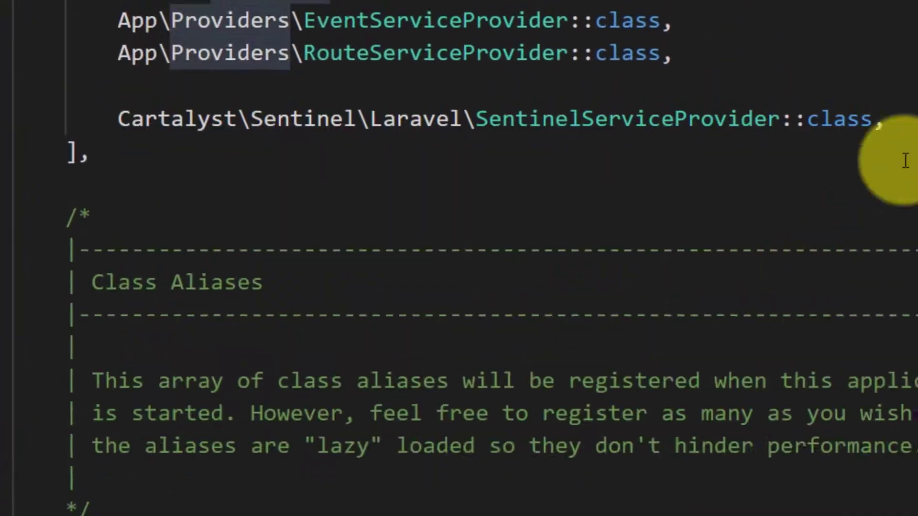
{"action": "left_click", "coordinate": [905, 160]}
{"action": "key", "text": "Return"}
{"action": "key", "text": "ctrl+v"}
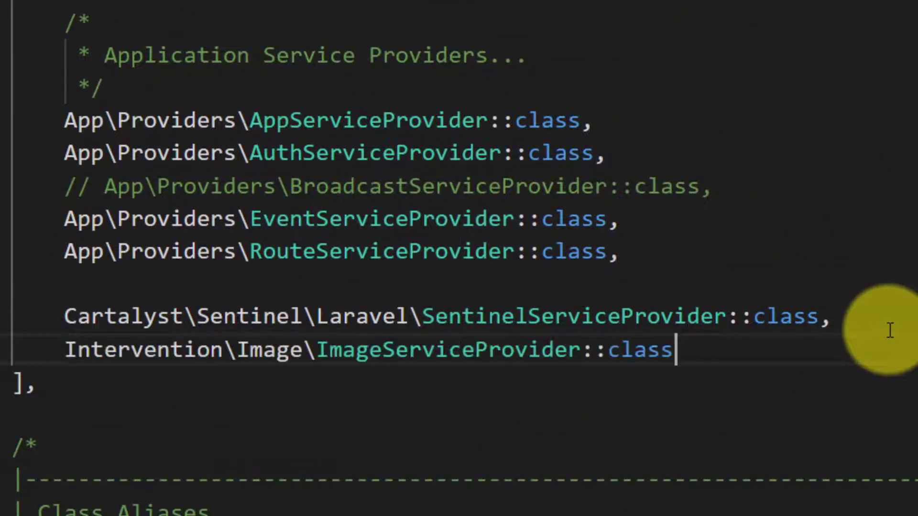
{"action": "type", "text": ","}
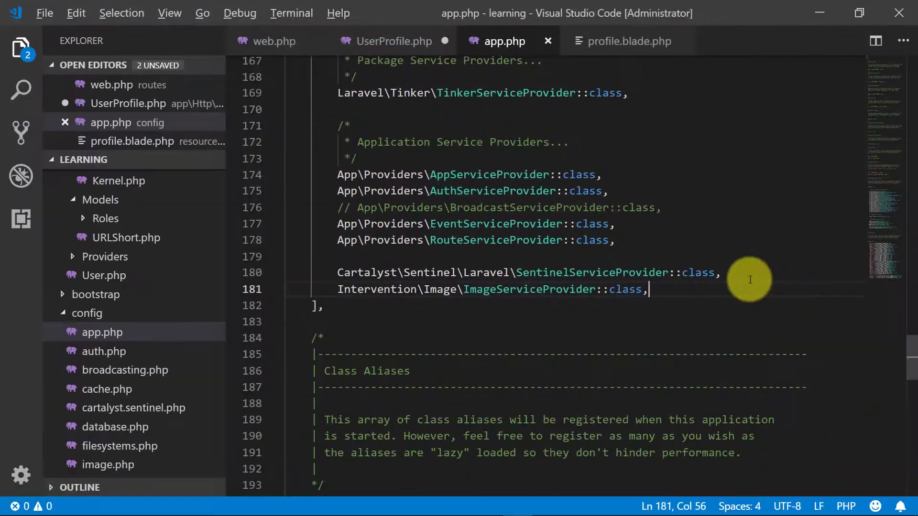
- Add the 'Image' facade alias after the Sentinel entry in the aliases array
{"action": "key", "text": "alt+Tab"}
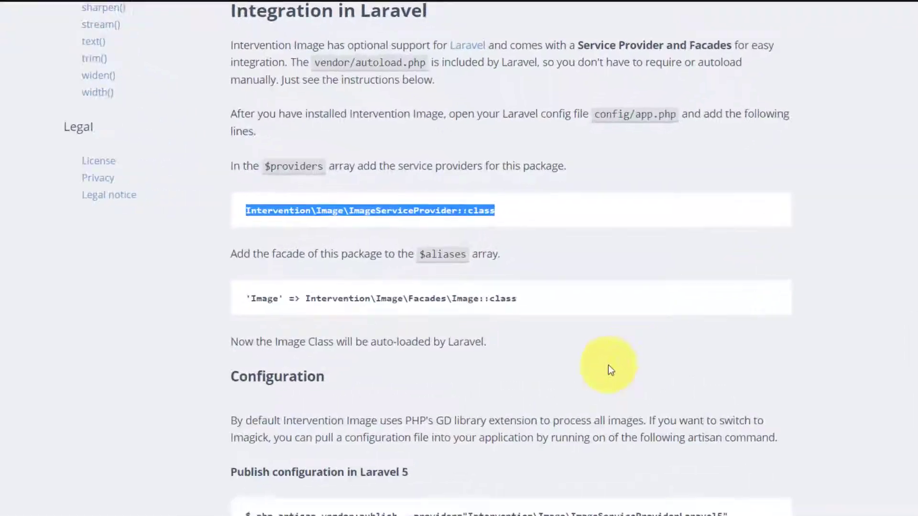
{"action": "mouse_move", "coordinate": [502, 359]}
{"action": "left_mouse_down"}
{"action": "mouse_move", "coordinate": [83, 374]}
{"action": "mouse_move", "coordinate": [71, 359]}
{"action": "left_mouse_up"}
{"action": "key", "text": "ctrl+c"}
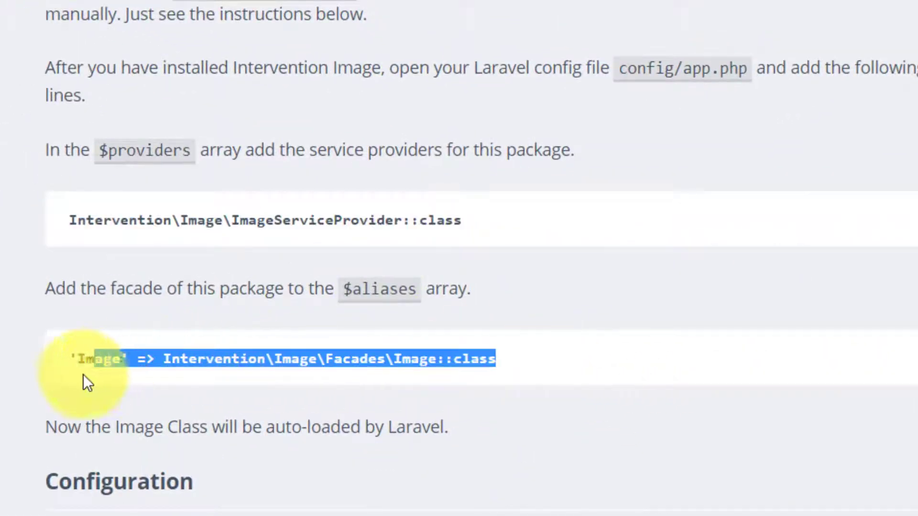
{"action": "key", "text": "alt+Tab"}
{"action": "scroll", "coordinate": [542, 364], "scroll_direction": "down", "scroll_amount": 5}
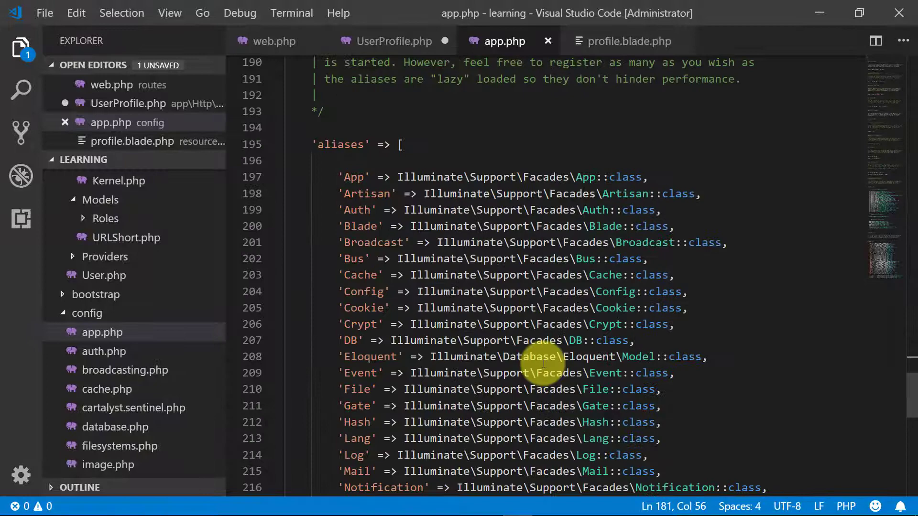
{"action": "scroll", "coordinate": [543, 364], "scroll_direction": "down", "scroll_amount": 5}
{"action": "scroll", "coordinate": [789, 395], "scroll_direction": "down", "scroll_amount": 3}
{"action": "scroll", "coordinate": [609, 404], "scroll_direction": "up", "scroll_amount": 3}
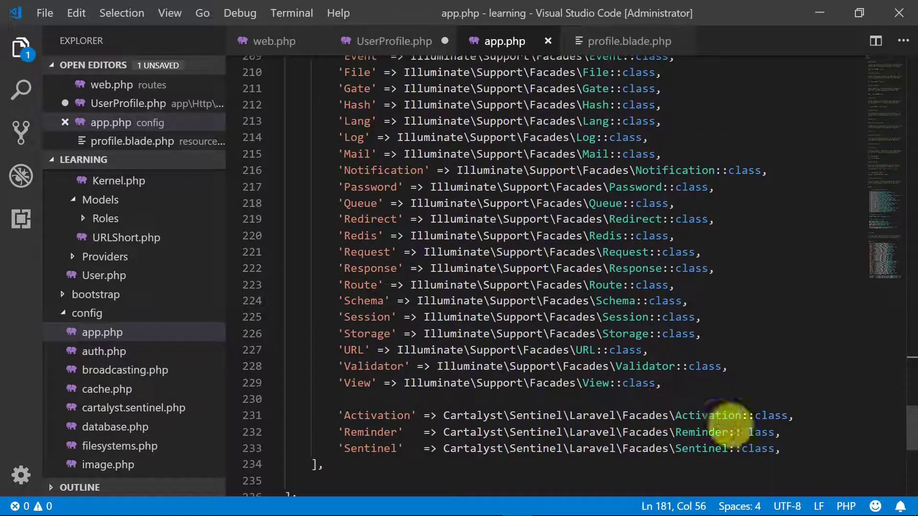
{"action": "left_click", "coordinate": [802, 452]}
{"action": "key", "text": "Return"}
{"action": "key", "text": "Return"}
{"action": "key", "text": "ctrl+v"}
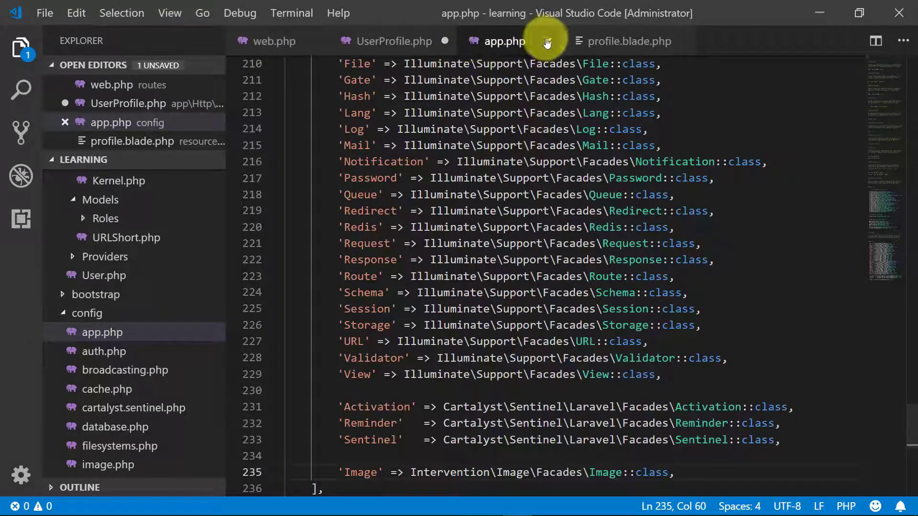
- Run the artisan vendor:publish command for ImageServiceProviderLaravel5 in the terminal
{"action": "key", "text": "alt+Tab"}
{"action": "scroll", "coordinate": [352, 366], "scroll_direction": "down", "scroll_amount": 1}
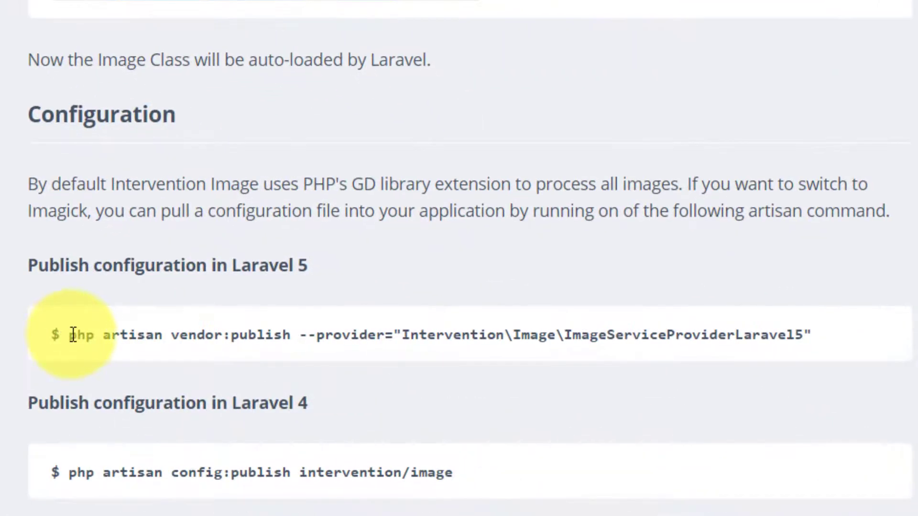
{"action": "left_click_drag", "start_coordinate": [73, 335], "coordinate": [814, 335]}
{"action": "key", "text": "ctrl+c"}
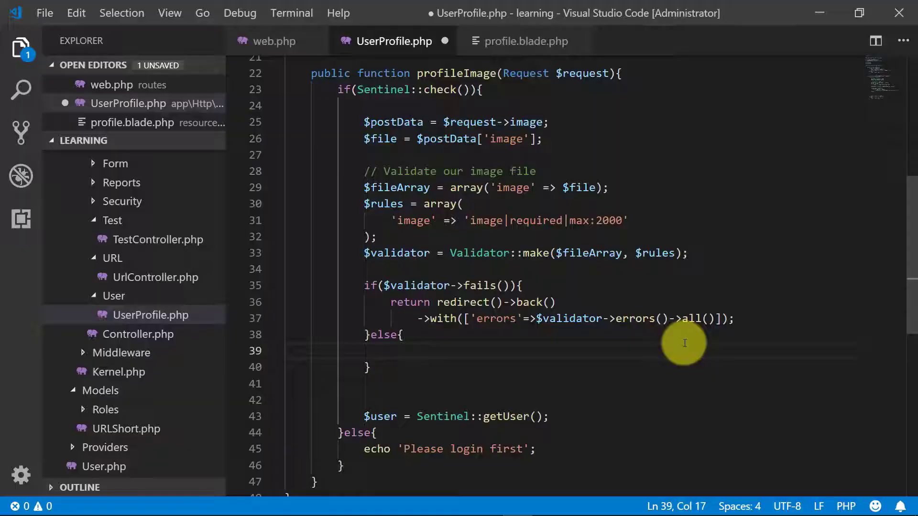
{"action": "key", "text": "ctrl+grave"}
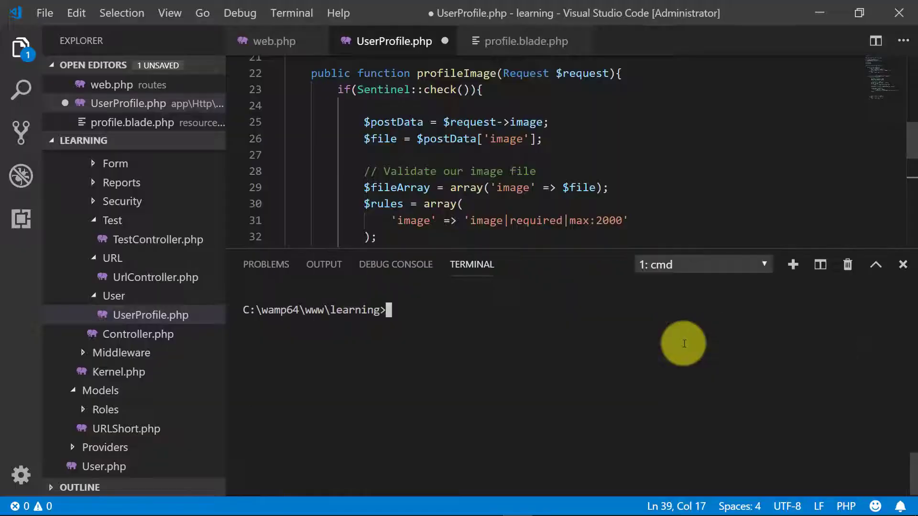
{"action": "key", "text": "ctrl+v"}
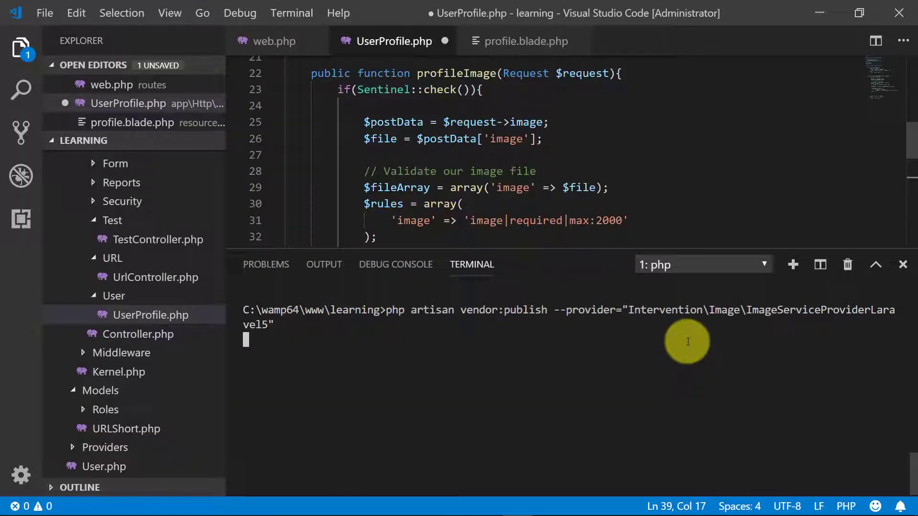
{"action": "key", "text": "alt+Tab"}
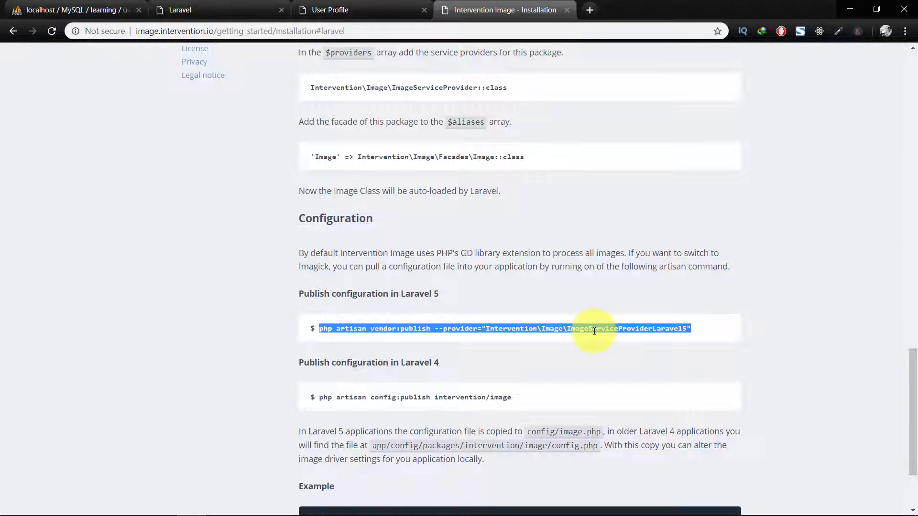
{"action": "scroll", "coordinate": [592, 334], "scroll_direction": "down", "scroll_amount": 2}
{"action": "scroll", "coordinate": [589, 341], "scroll_direction": "up", "scroll_amount": 3}
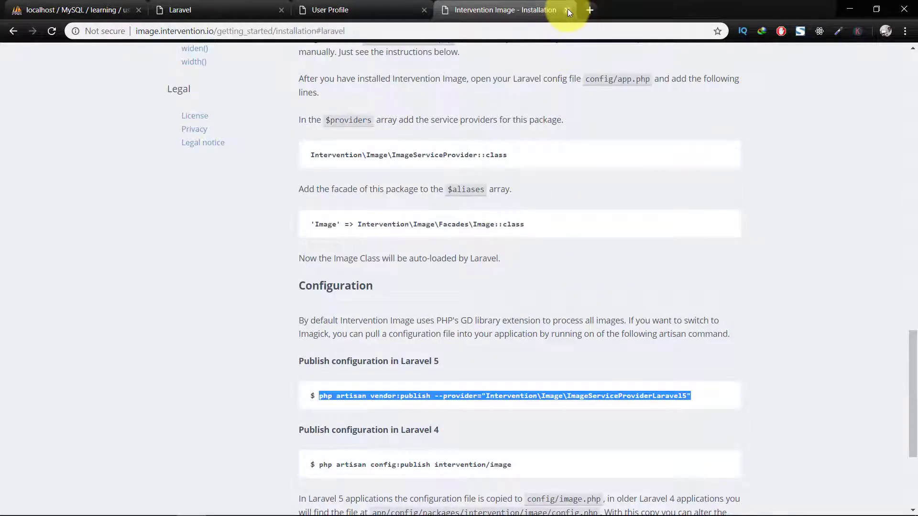
- Close the Intervention Image docs tab and return to the else block in UserProfile.php
{"action": "left_click", "coordinate": [566, 9]}
{"action": "key", "text": "alt+Tab"}
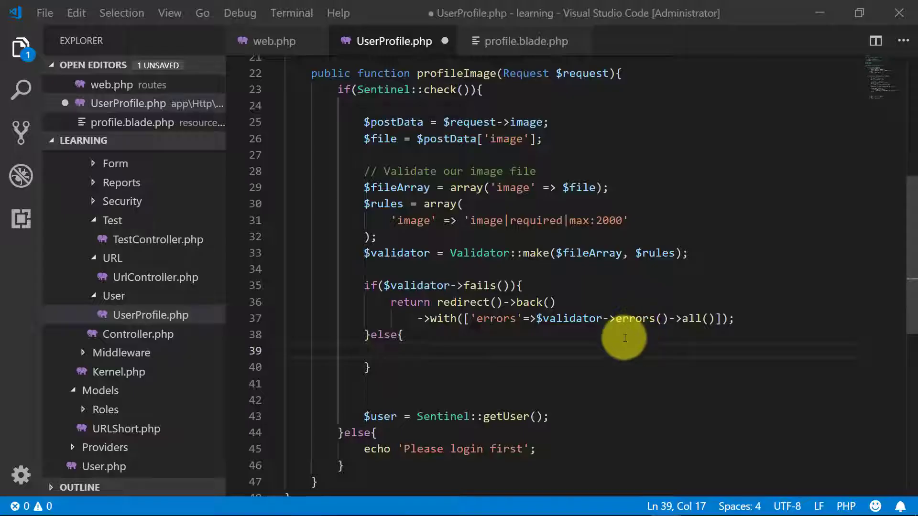
{"action": "scroll", "coordinate": [614, 362], "scroll_direction": "down", "scroll_amount": 1}
{"action": "scroll", "coordinate": [617, 364], "scroll_direction": "down", "scroll_amount": 1}
{"action": "scroll", "coordinate": [620, 366], "scroll_direction": "down", "scroll_amount": 1}
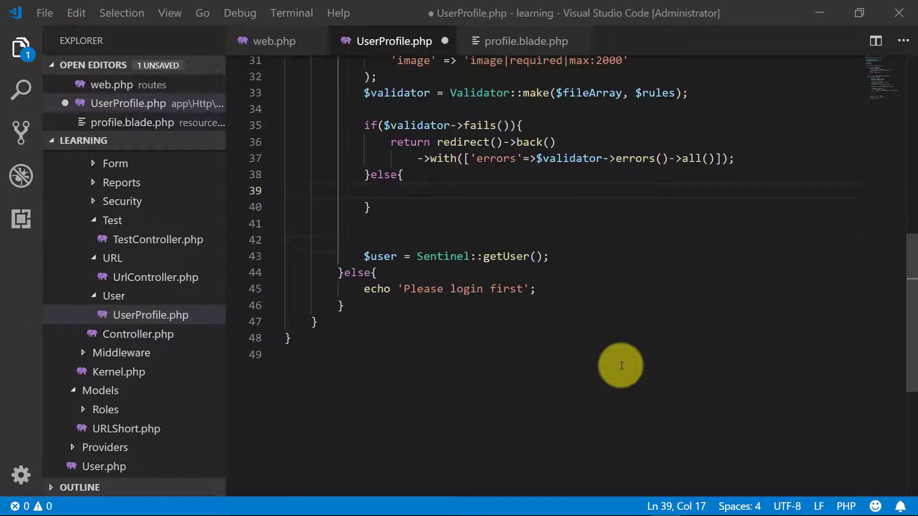
{"action": "left_click", "coordinate": [429, 192]}
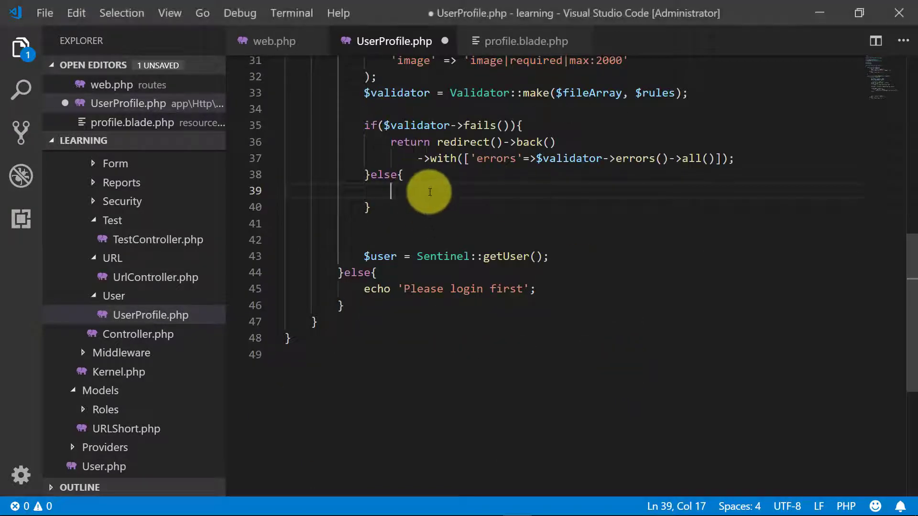
{"action": "scroll", "coordinate": [131, 303], "scroll_direction": "down", "scroll_amount": 3}
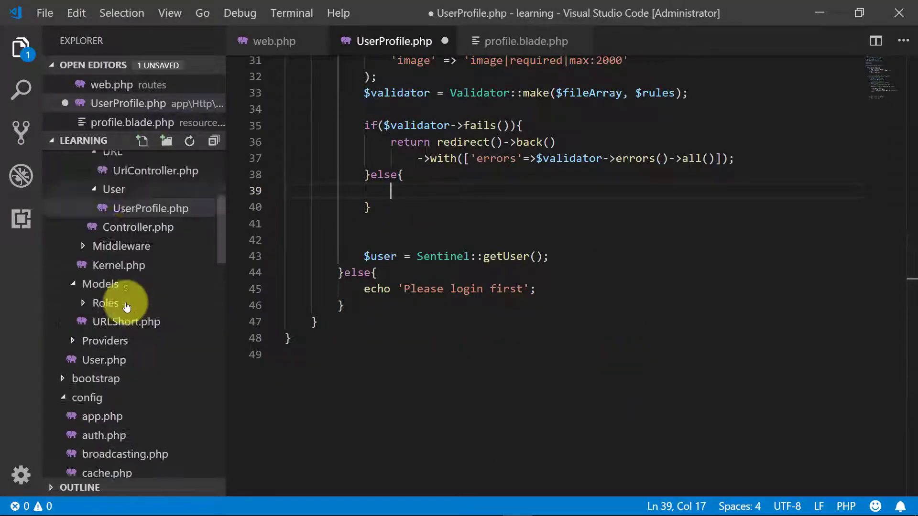
{"action": "scroll", "coordinate": [128, 305], "scroll_direction": "down", "scroll_amount": 2}
{"action": "scroll", "coordinate": [126, 307], "scroll_direction": "up", "scroll_amount": 5}
{"action": "scroll", "coordinate": [126, 307], "scroll_direction": "down", "scroll_amount": 5}
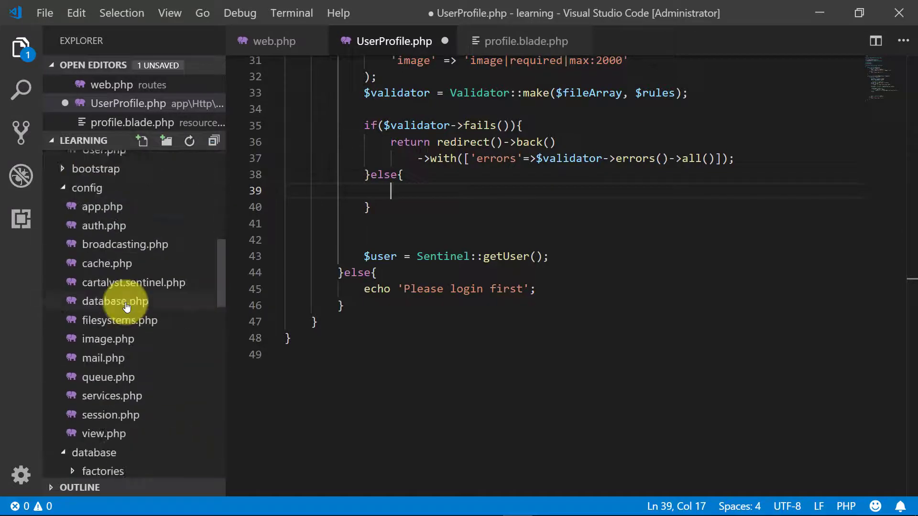
{"action": "scroll", "coordinate": [125, 307], "scroll_direction": "down", "scroll_amount": 1}
{"action": "scroll", "coordinate": [126, 307], "scroll_direction": "down", "scroll_amount": 3}
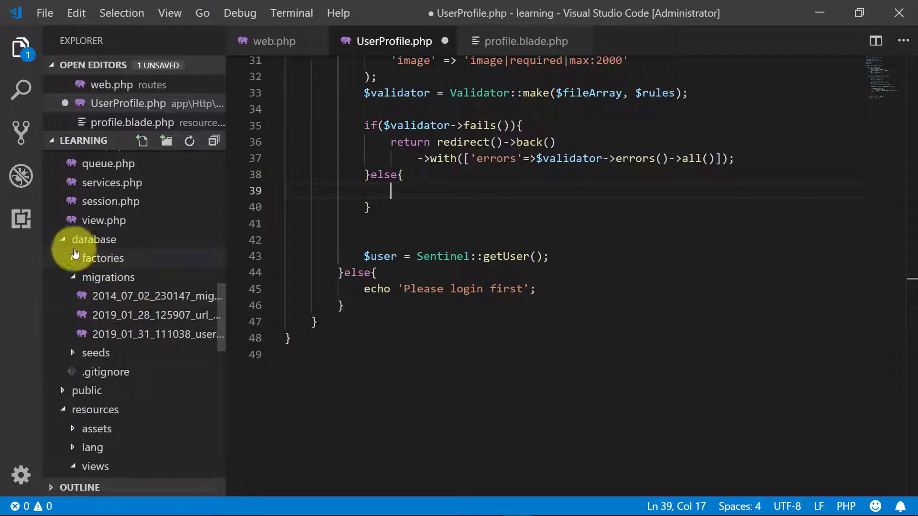
- Create the folder path public/image/user in the Explorer
{"action": "left_click", "coordinate": [63, 240]}
{"action": "left_click", "coordinate": [78, 260]}
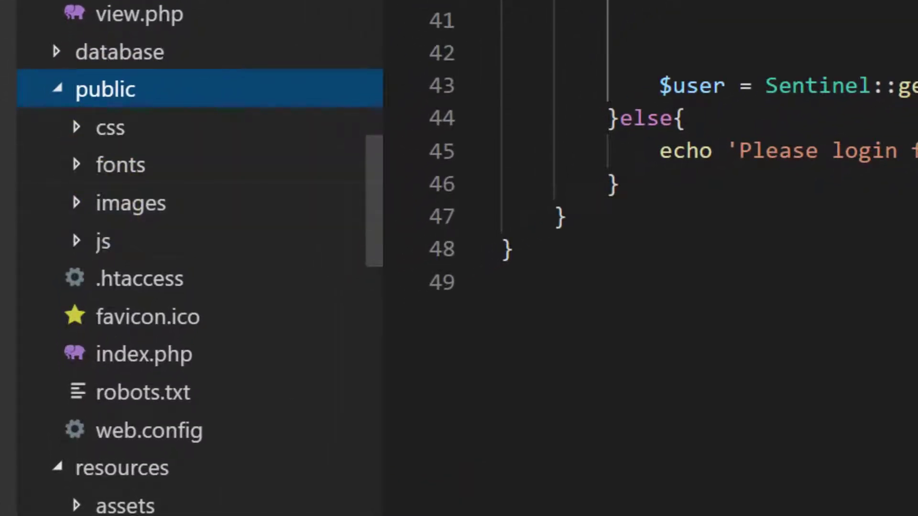
{"action": "left_click", "coordinate": [186, 0]}
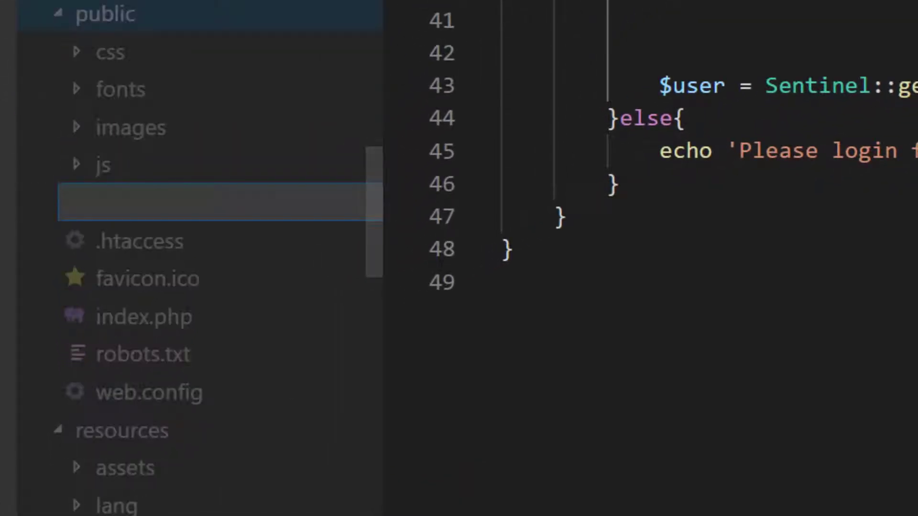
{"action": "type", "text": "image"}
{"action": "key", "text": "Return"}
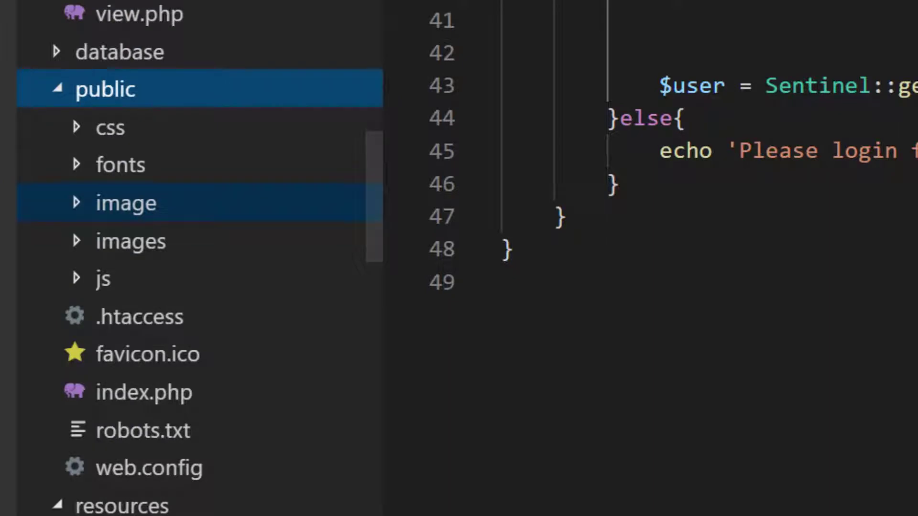
{"action": "left_click", "coordinate": [187, 0]}
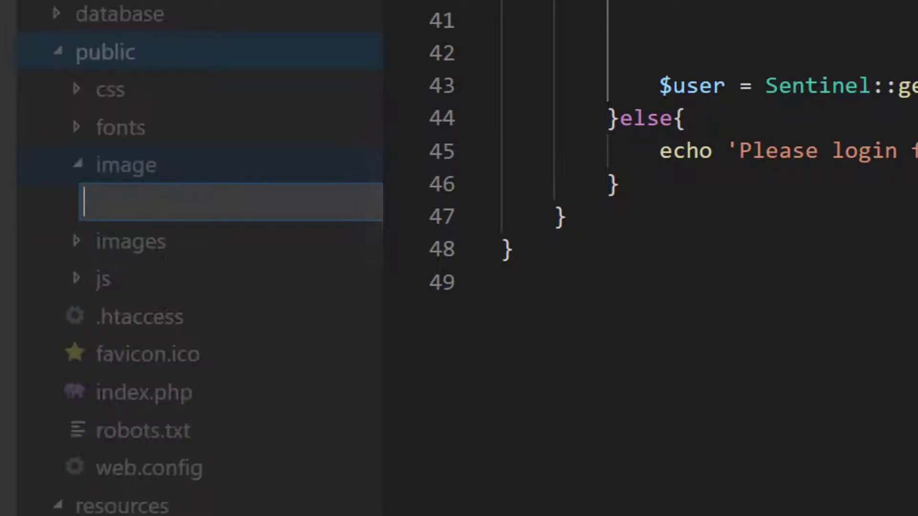
{"action": "type", "text": "user"}
{"action": "key", "text": "Return"}
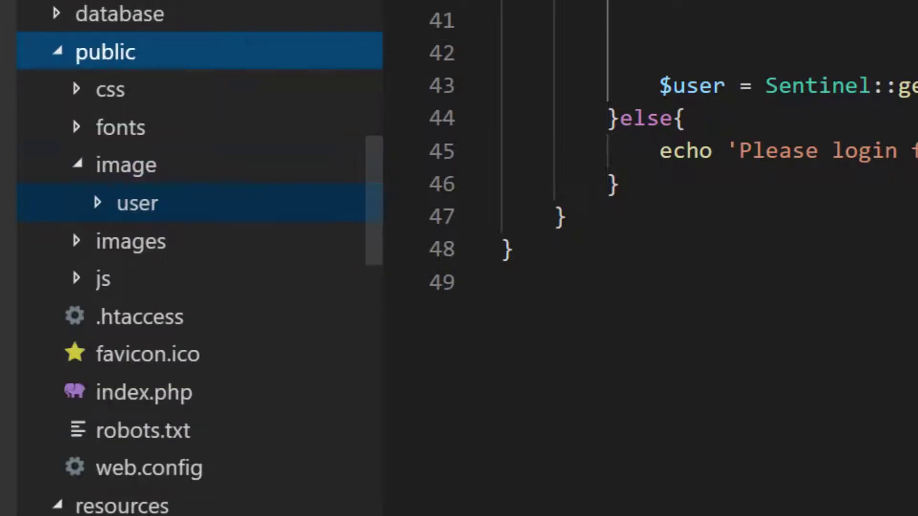
- Create subfolders 120, 150 and 500 inside the user folder
{"action": "left_click", "coordinate": [134, 209]}
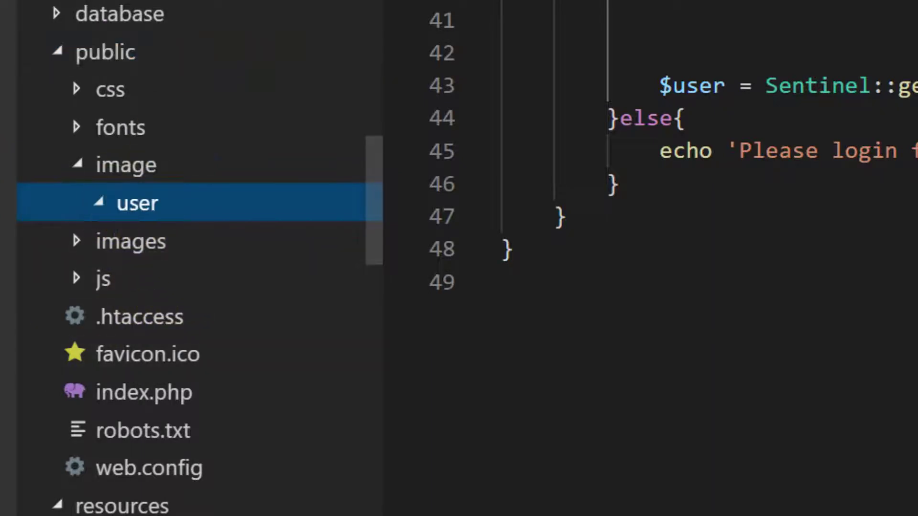
{"action": "left_click", "coordinate": [187, 1]}
{"action": "type", "text": "120"}
{"action": "key", "text": "Return"}
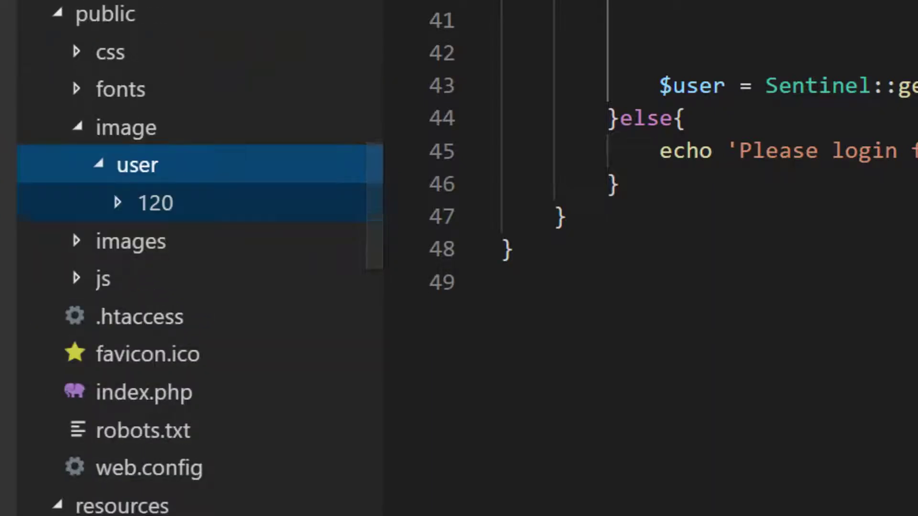
{"action": "left_click", "coordinate": [165, 169]}
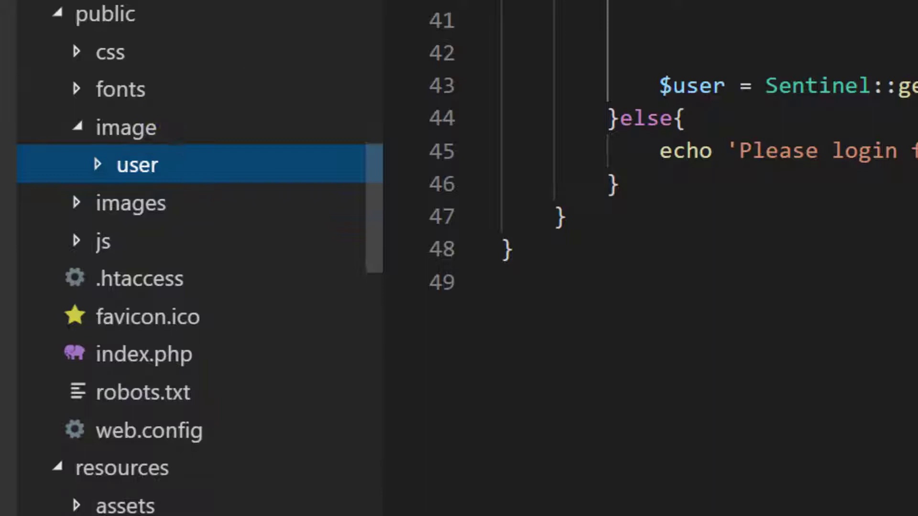
{"action": "left_click", "coordinate": [187, 0]}
{"action": "type", "text": "0"}
{"action": "key", "text": "Return"}
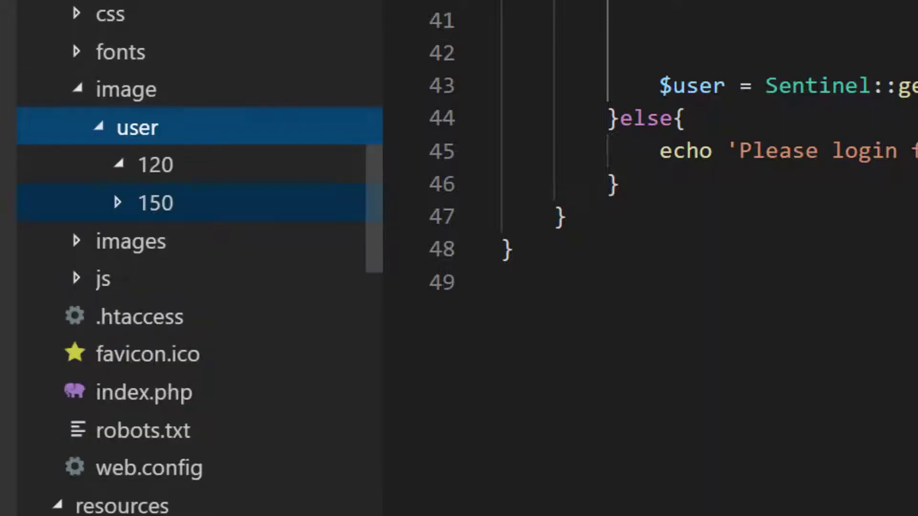
{"action": "left_click", "coordinate": [149, 128]}
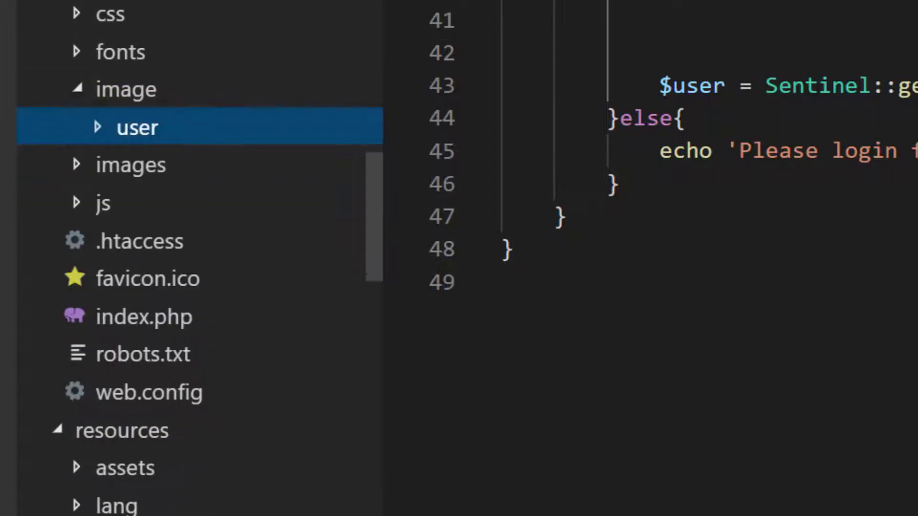
{"action": "left_click", "coordinate": [187, 0]}
{"action": "type", "text": "0"}
{"action": "key", "text": "Return"}
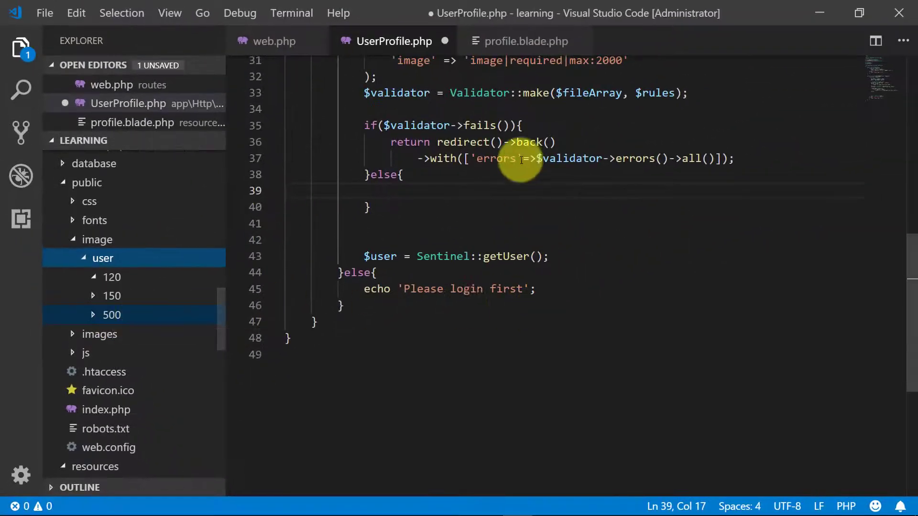
- Write the $imagePath120 line pointing to /image/user/120 and duplicate it twice
{"action": "left_click", "coordinate": [459, 194]}
{"action": "type", "text": "$im"}
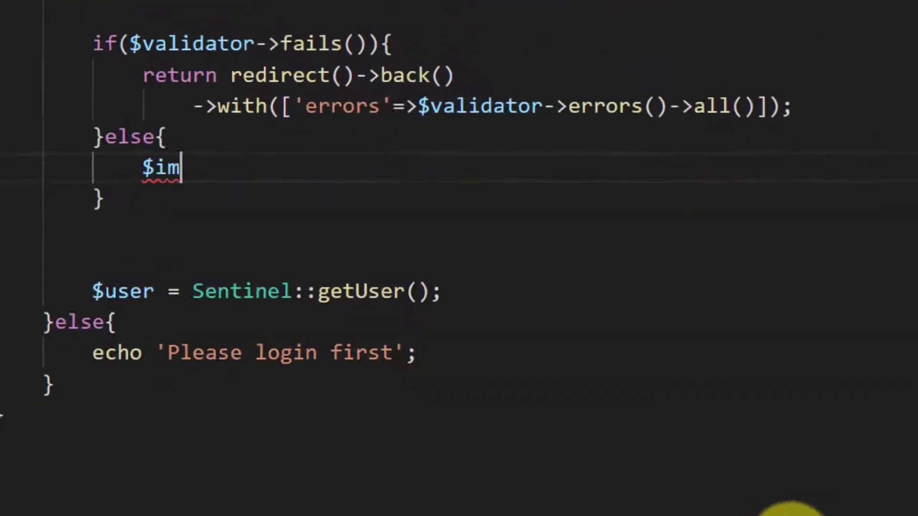
{"action": "type", "text": "agePath"}
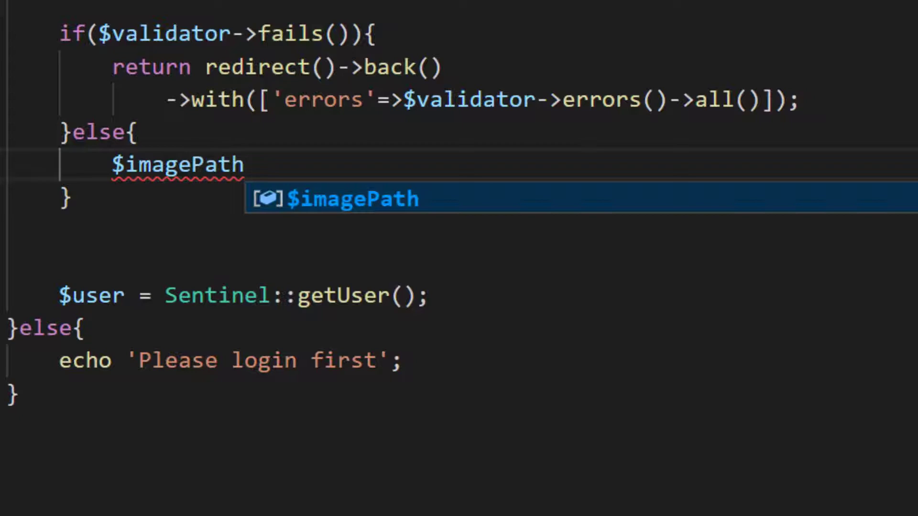
{"action": "type", "text": "120 = "}
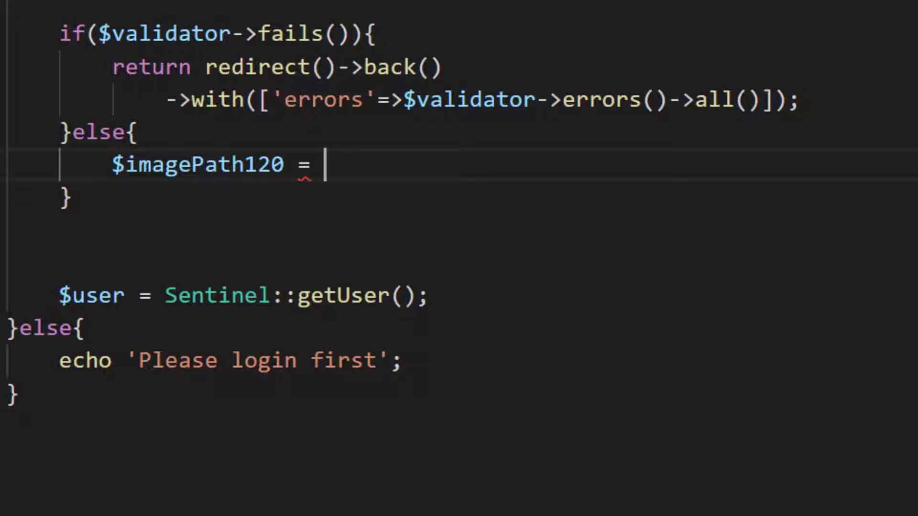
{"action": "type", "text": "public_p"}
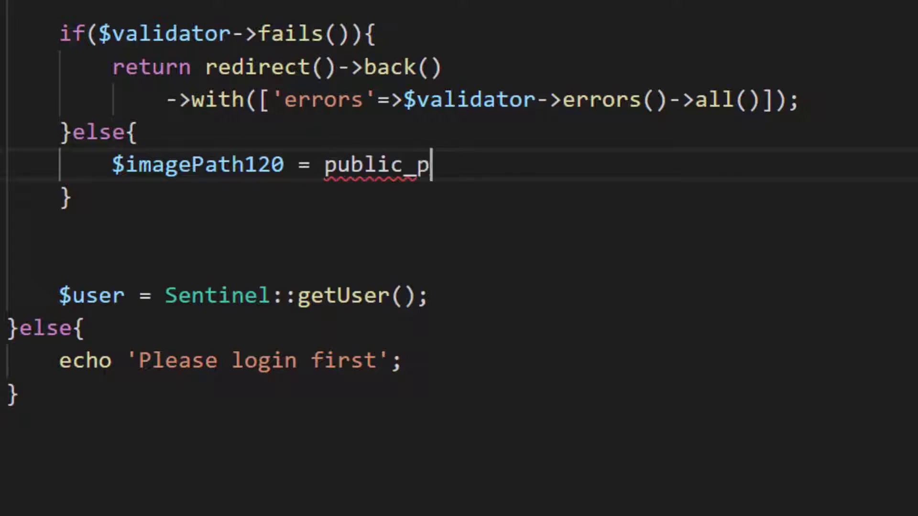
{"action": "type", "text": "("}
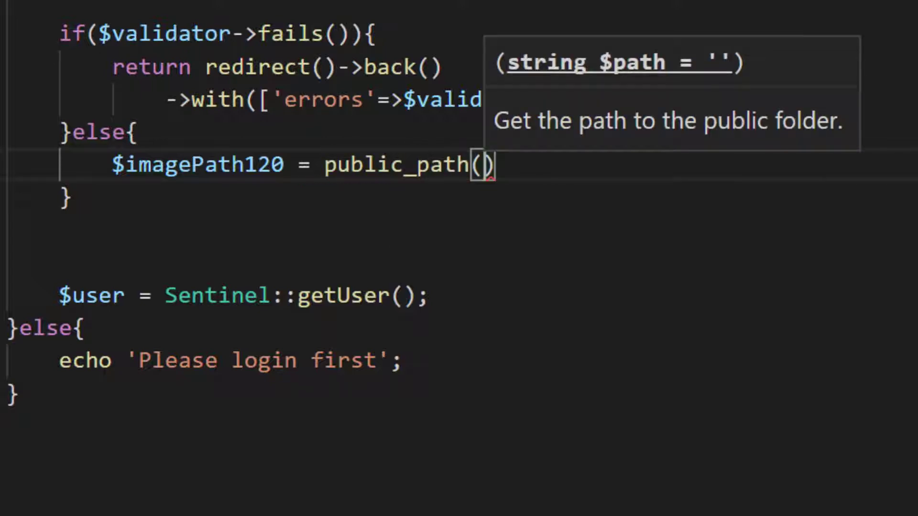
{"action": "type", "text": "'/ima"}
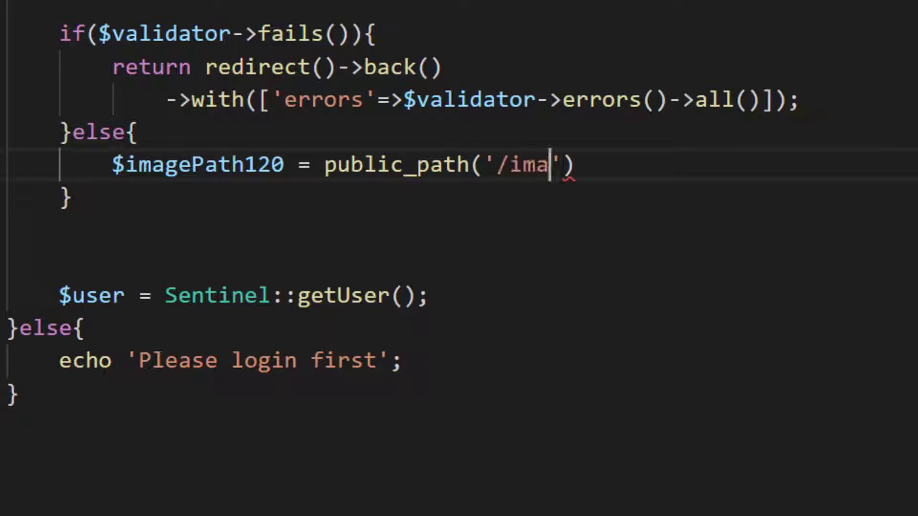
{"action": "type", "text": "ge/"}
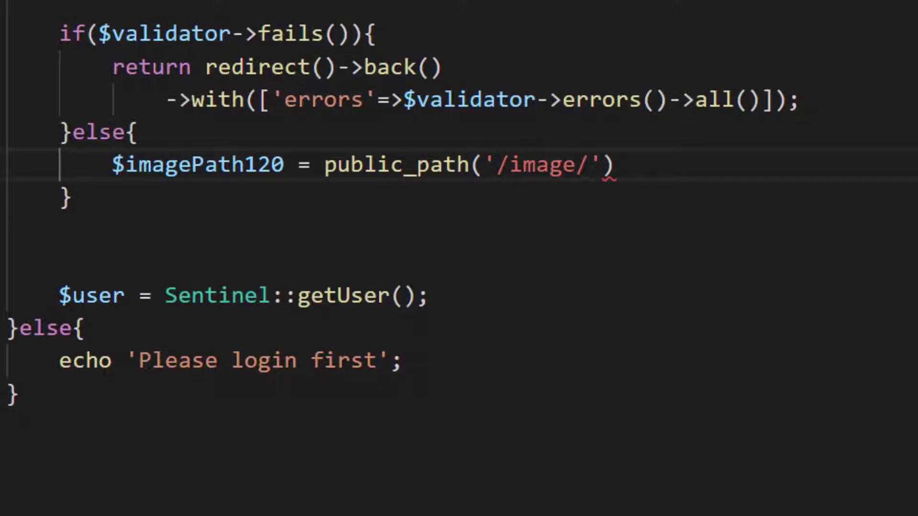
{"action": "type", "text": "user/120"}
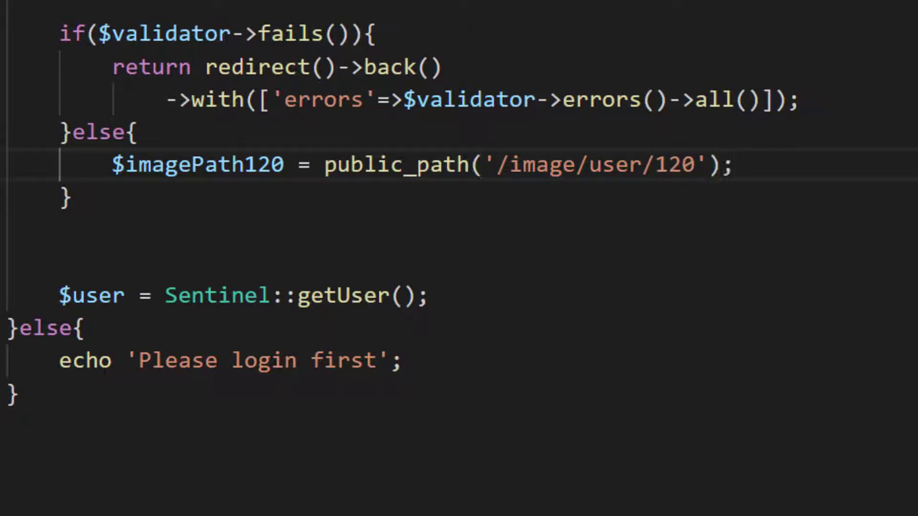
{"action": "key", "text": "shift+Home"}
{"action": "key", "text": "ctrl+c"}
{"action": "key", "text": "End"}
{"action": "key", "text": "Return"}
{"action": "key", "text": "ctrl+v"}
{"action": "key", "text": "Return"}
{"action": "key", "text": "ctrl+v"}
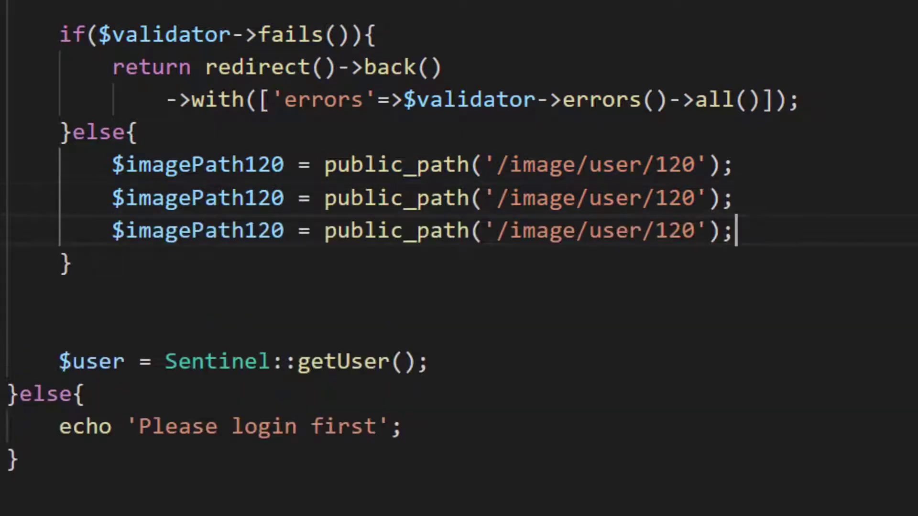
- Change the copies' 120 values to 150 and 500, then add blank lines below
{"action": "key", "text": "Up"}
{"action": "key", "text": "Home"}
{"action": "key", "text": "ctrl+Right"}
{"action": "key", "text": "Right"}
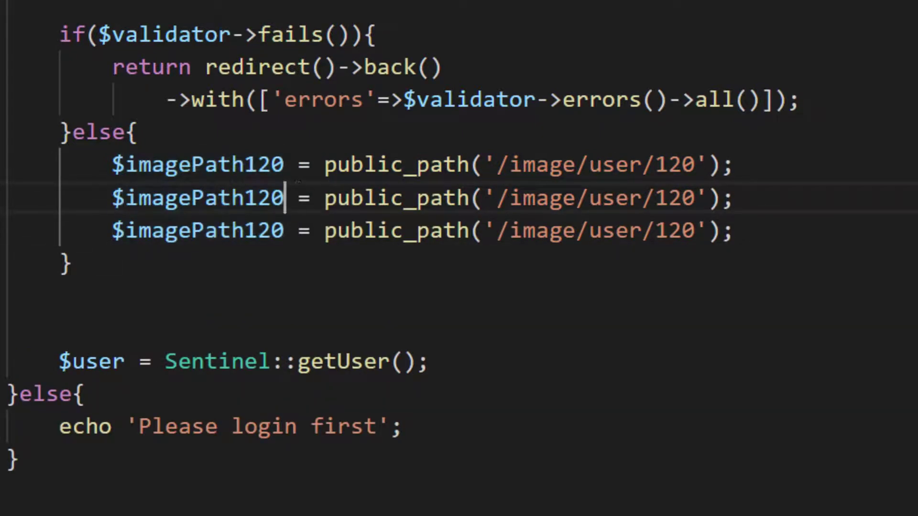
{"action": "key", "text": "shift+Left"}
{"action": "key", "text": "shift+Left"}
{"action": "key", "text": "shift+Left"}
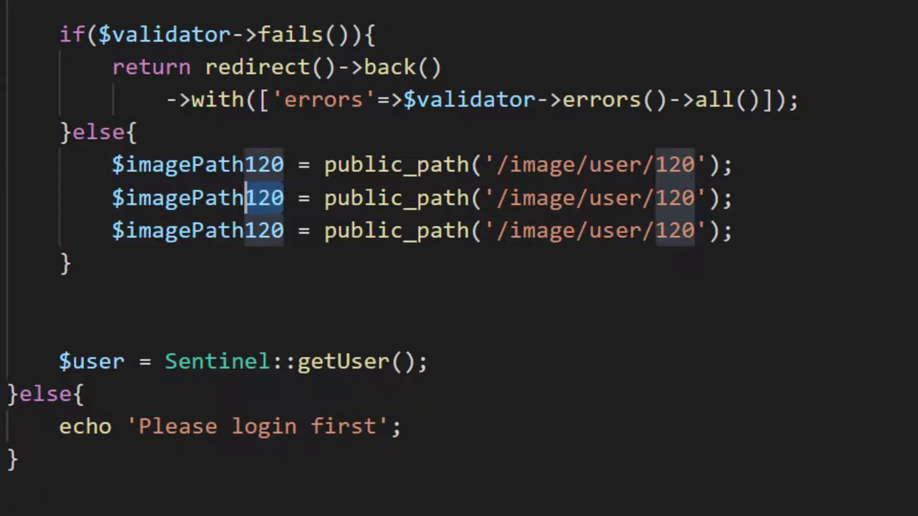
{"action": "key", "text": "ctrl+d"}
{"action": "type", "text": "150"}
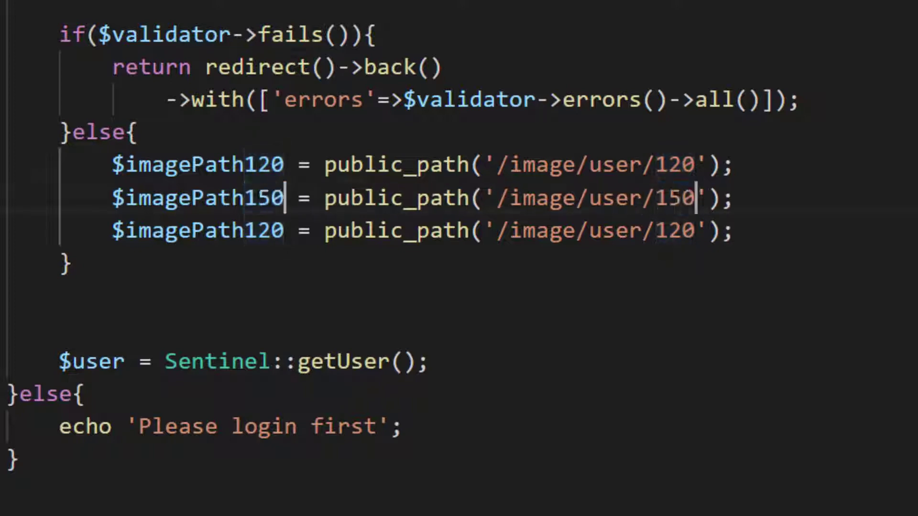
{"action": "key", "text": "Escape"}
{"action": "key", "text": "Down"}
{"action": "key", "text": "shift+Left"}
{"action": "key", "text": "shift+Left"}
{"action": "key", "text": "shift+Left"}
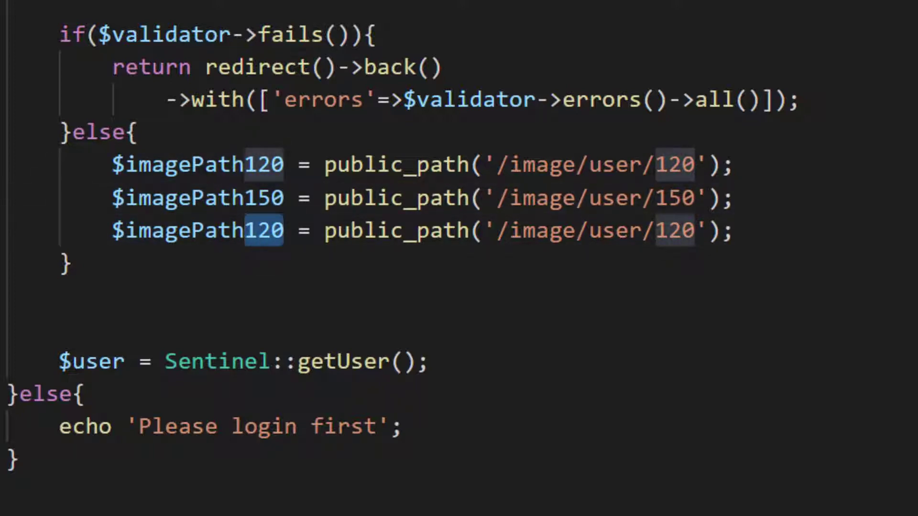
{"action": "key", "text": "ctrl+d"}
{"action": "type", "text": "500"}
{"action": "key", "text": "Escape"}
{"action": "key", "text": "End"}
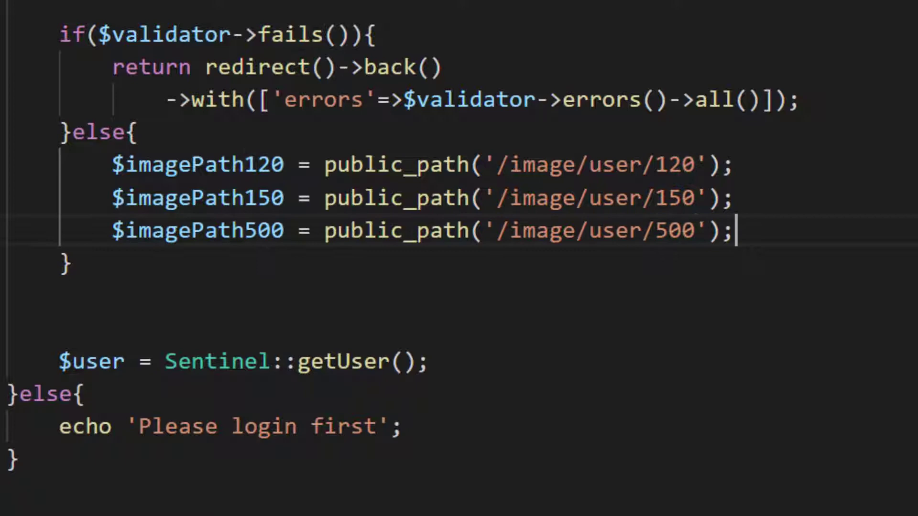
{"action": "key", "text": "Return"}
{"action": "key", "text": "Return"}
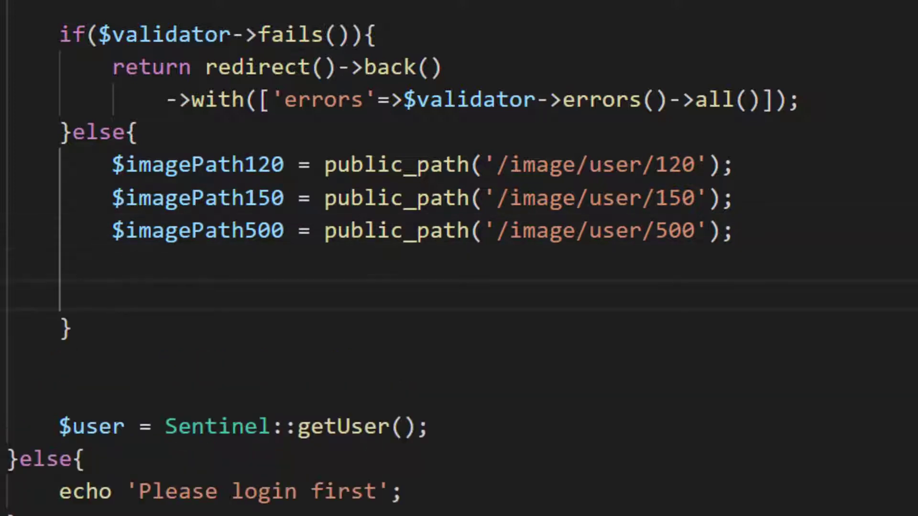
{"action": "type", "text": "$fi"}
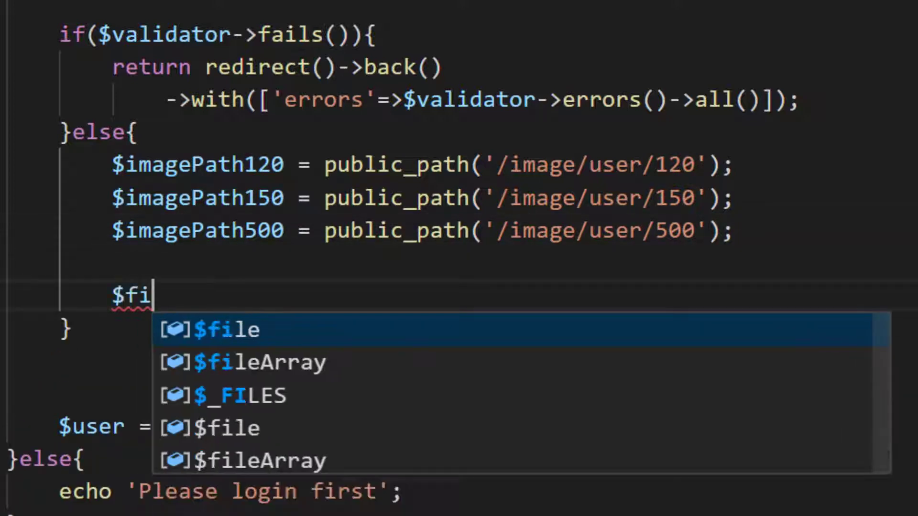
{"action": "type", "text": "leExtension = '.jpg'"}
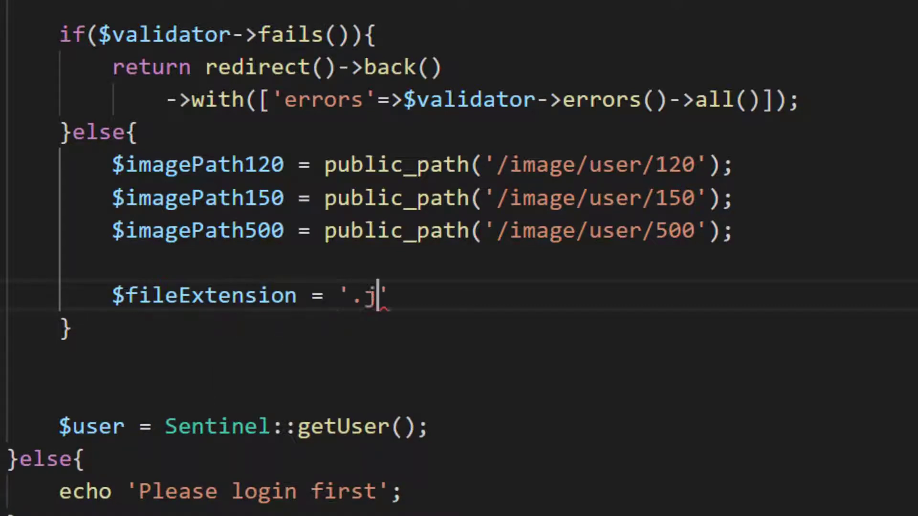
{"action": "type", "text": ";"}
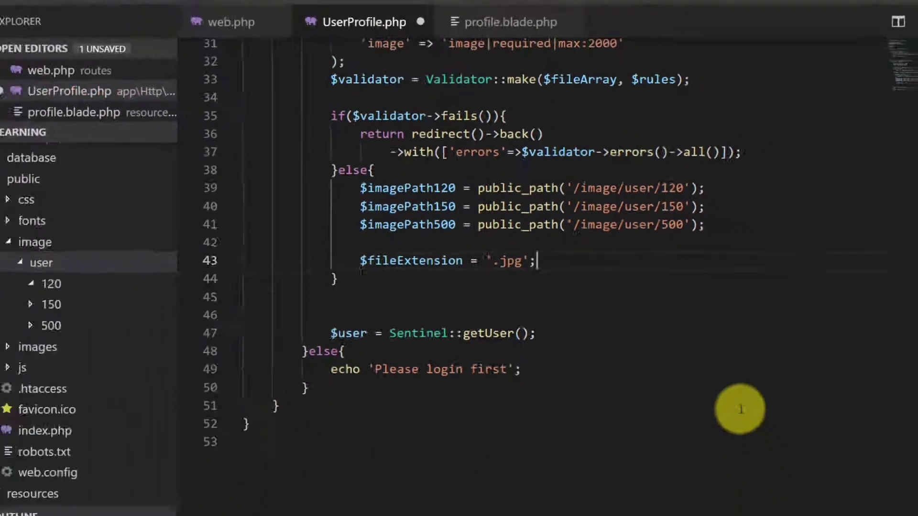
- Set $fileExtension to '.jpg' and add 'use Image;' below 'use Validator;'
{"action": "key", "text": "Return"}
{"action": "key", "text": "Return"}
{"action": "type", "text": "Im"}
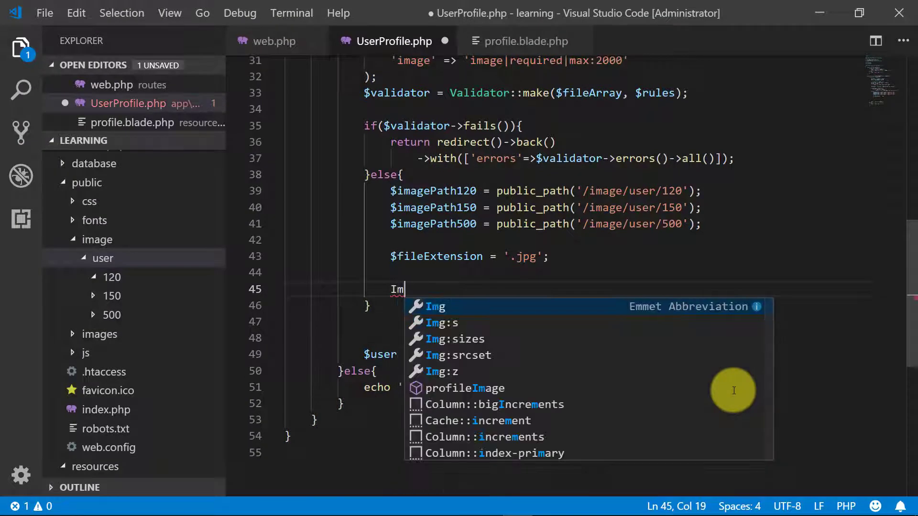
{"action": "type", "text": "age"}
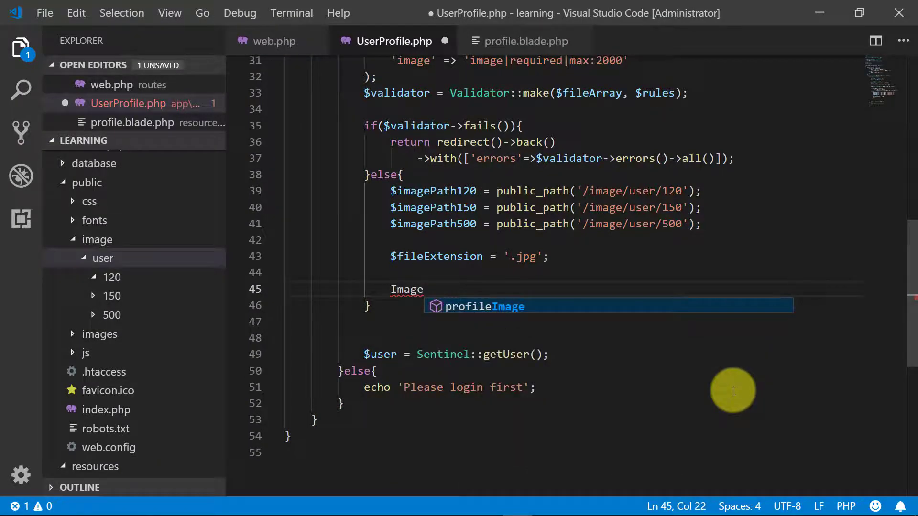
{"action": "key", "text": "ctrl+Home"}
{"action": "key", "text": "Down"}
{"action": "key", "text": "Down"}
{"action": "key", "text": "Down"}
{"action": "key", "text": "Down"}
{"action": "key", "text": "End"}
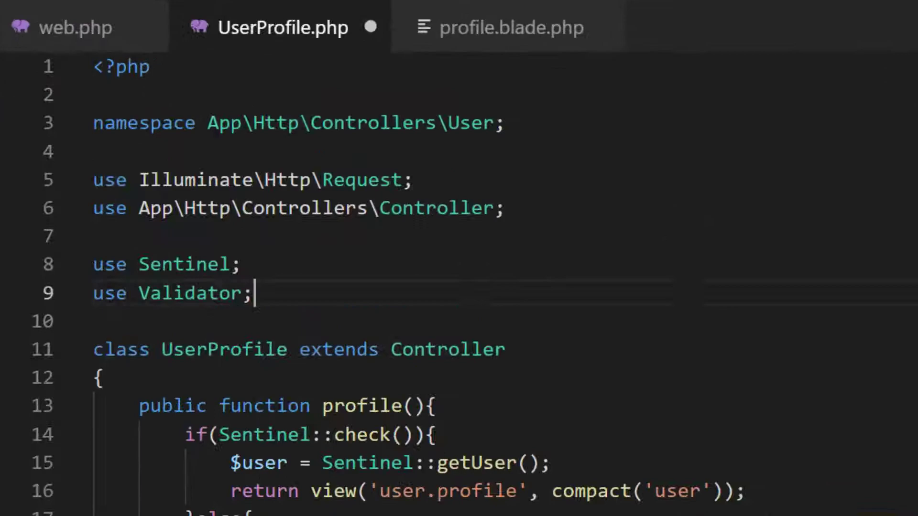
{"action": "key", "text": "Return"}
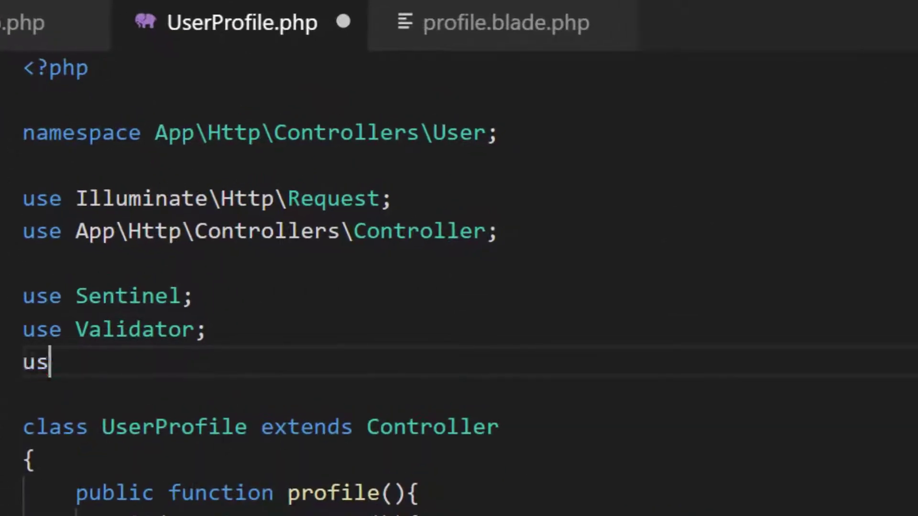
{"action": "type", "text": "e Image;"}
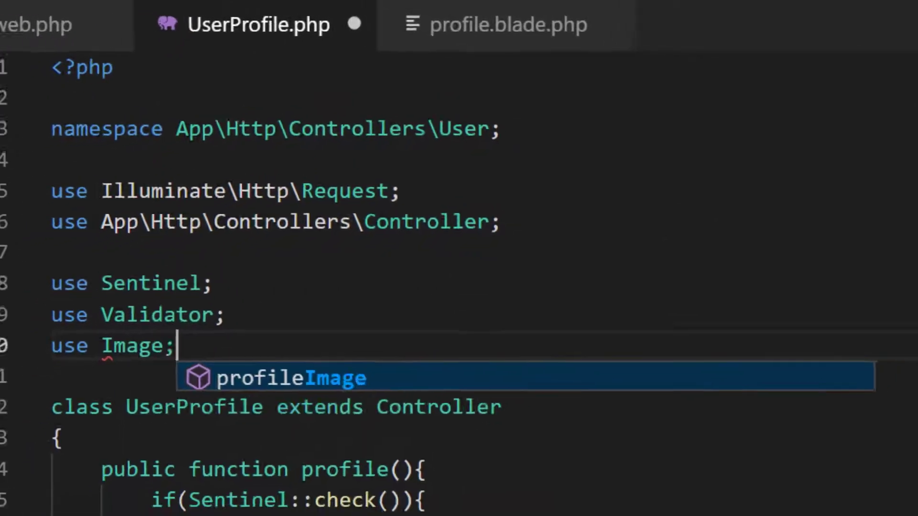
{"action": "key", "text": "ctrl+End"}
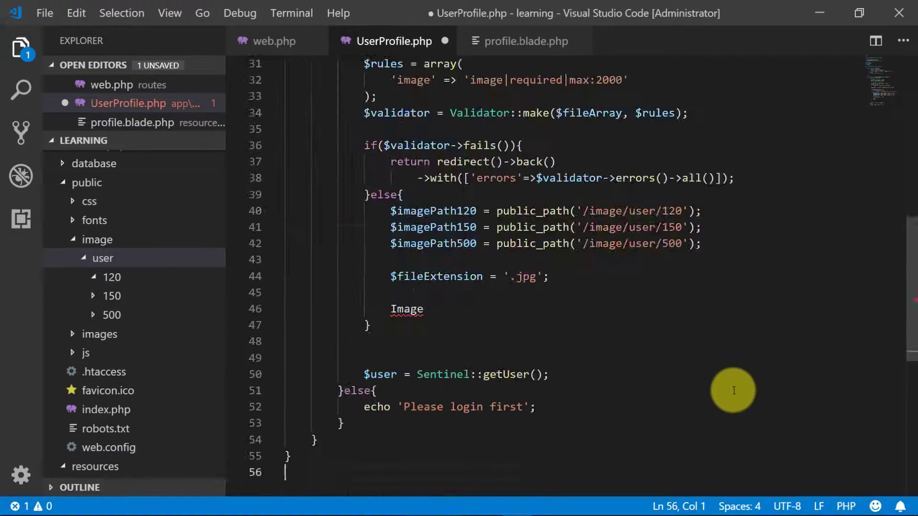
{"action": "key", "text": "Up"}
{"action": "key", "text": "Up"}
{"action": "key", "text": "Up"}
{"action": "key", "text": "Up"}
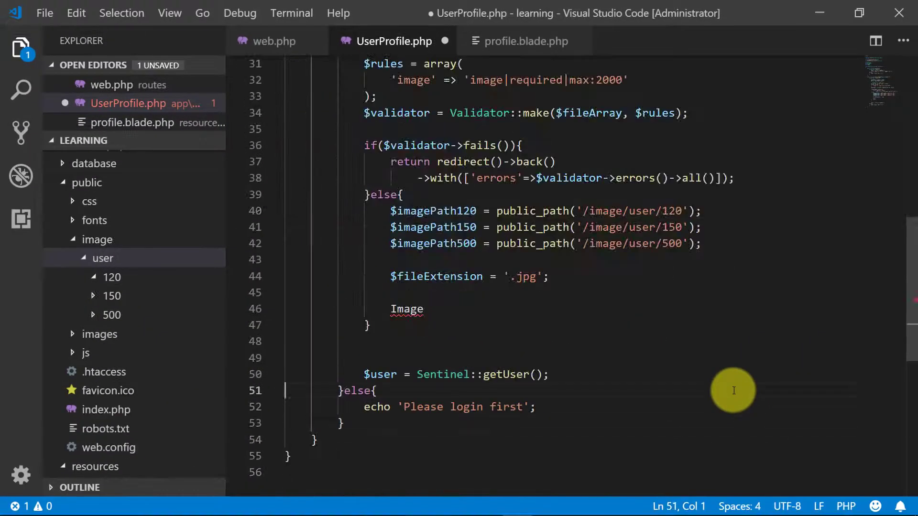
{"action": "key", "text": "Up"}
{"action": "key", "text": "Up"}
{"action": "key", "text": "Up"}
{"action": "key", "text": "Up"}
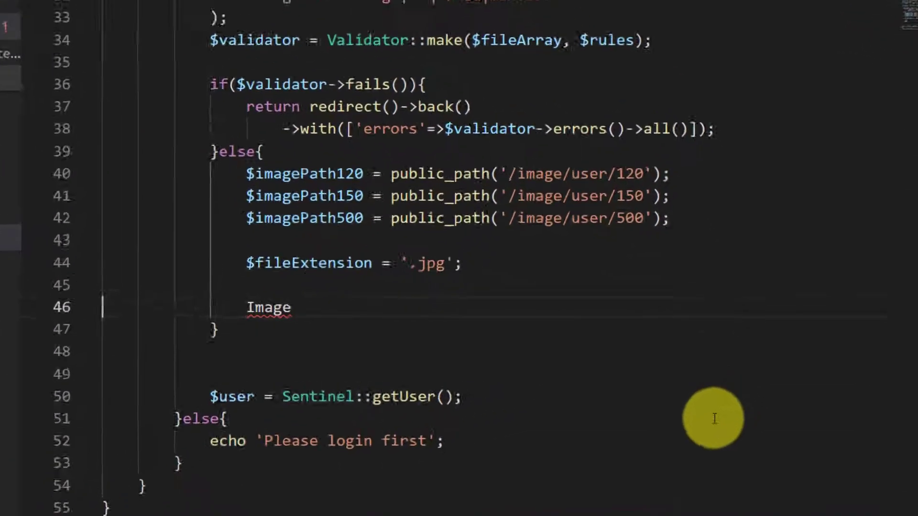
- Write Image::configure(array('driver'=>'gd')) and $imageName = sha1(time()) . $fileExtension
{"action": "key", "text": "End"}
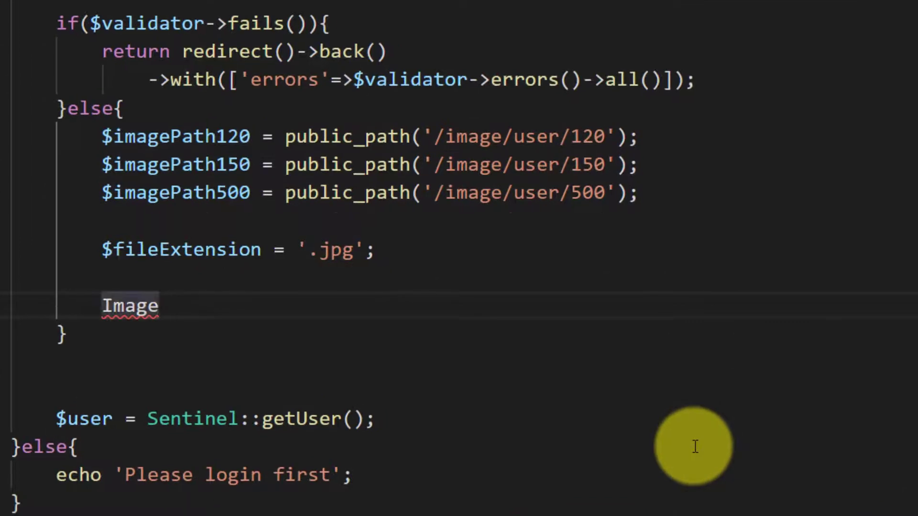
{"action": "type", "text": "::config"}
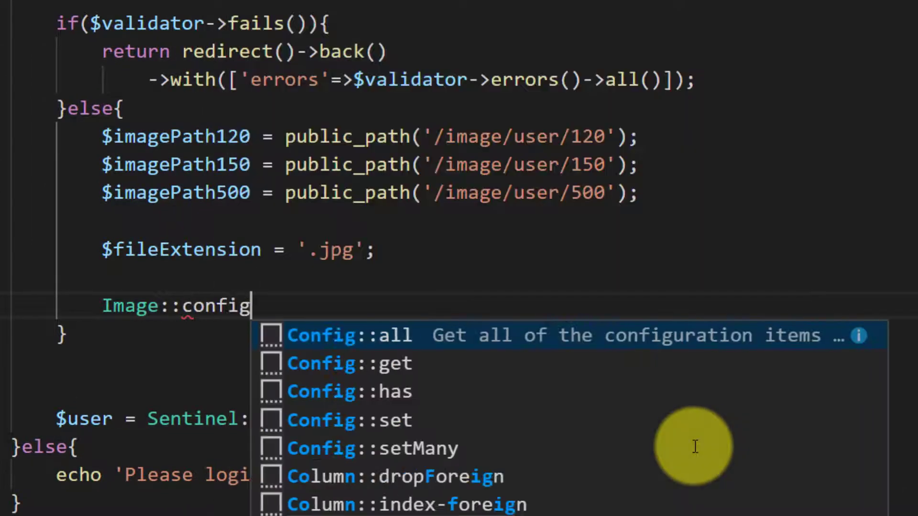
{"action": "type", "text": "ure(array"}
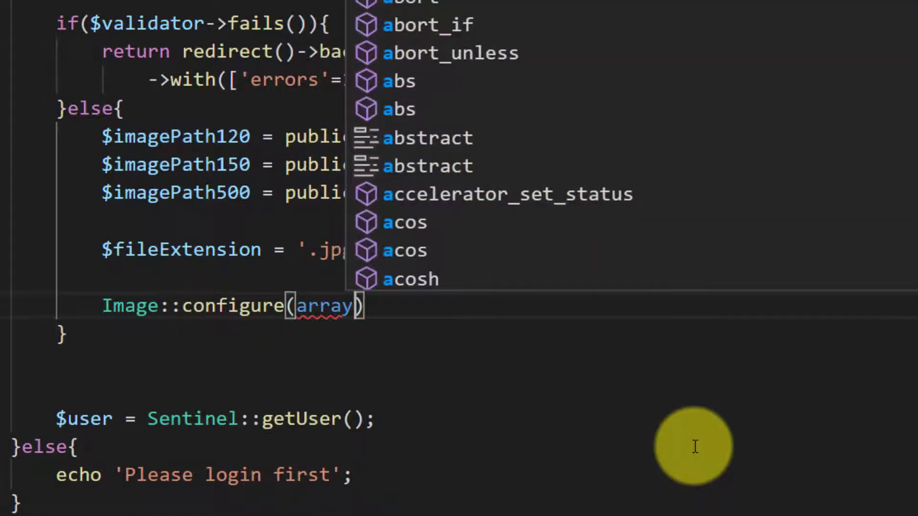
{"action": "type", "text": "('driver'=>"}
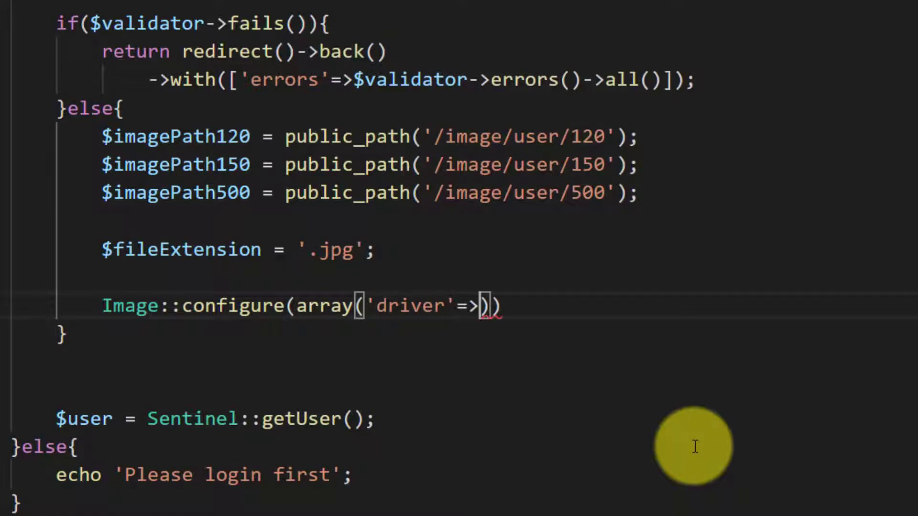
{"action": "type", "text": "'gd'"}
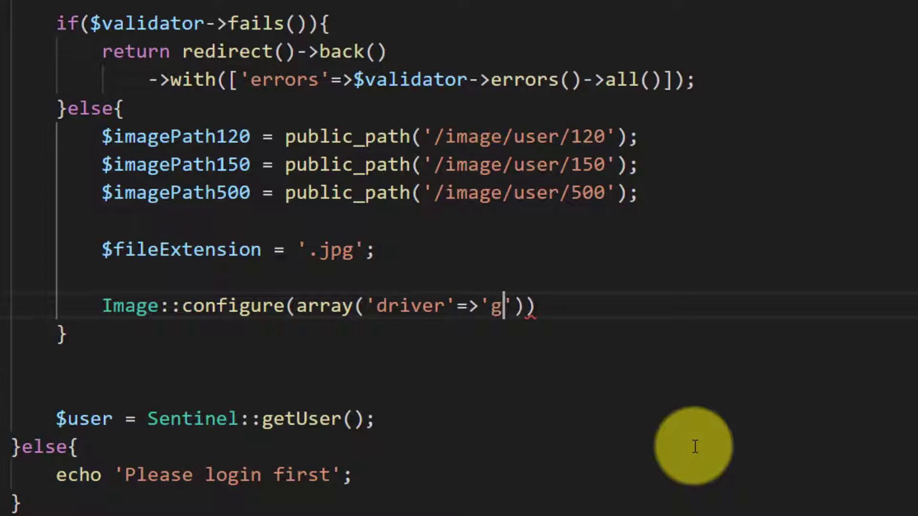
{"action": "type", "text": "));"}
{"action": "key", "text": "Return"}
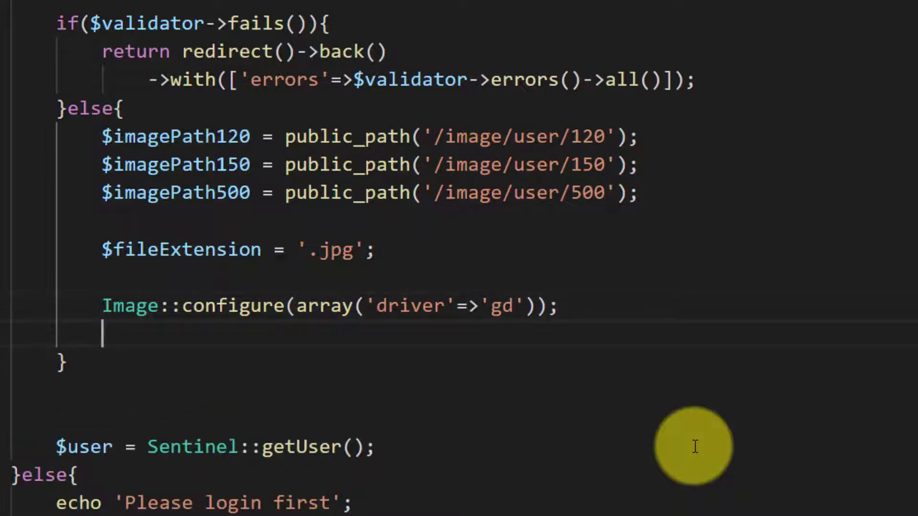
{"action": "type", "text": "$ima"}
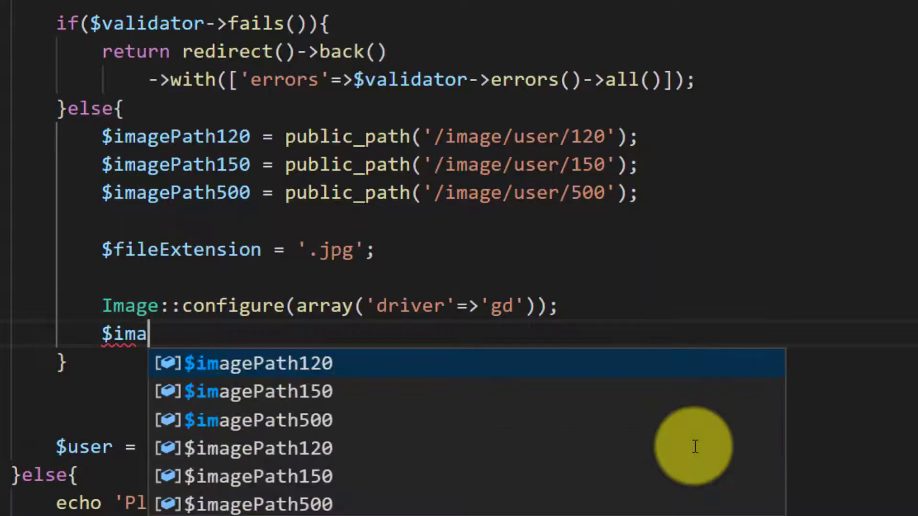
{"action": "type", "text": "geName = sha"}
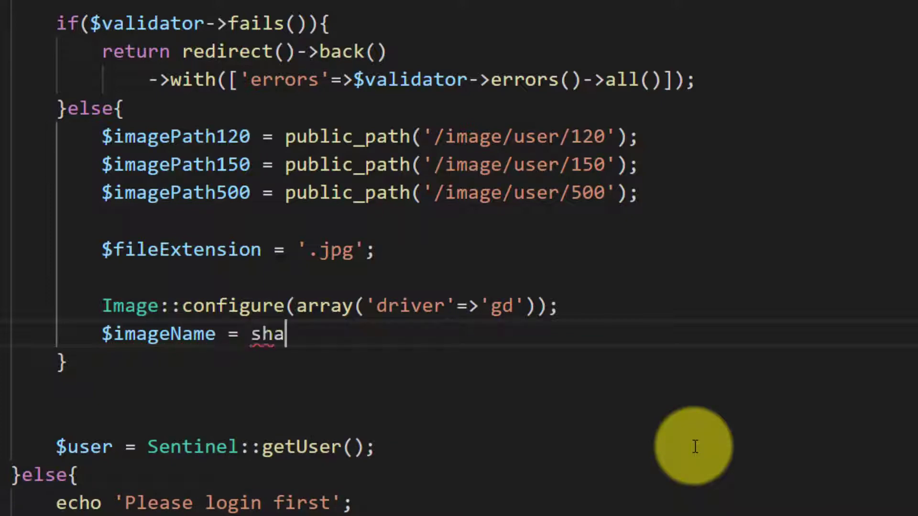
{"action": "type", "text": "1(time("}
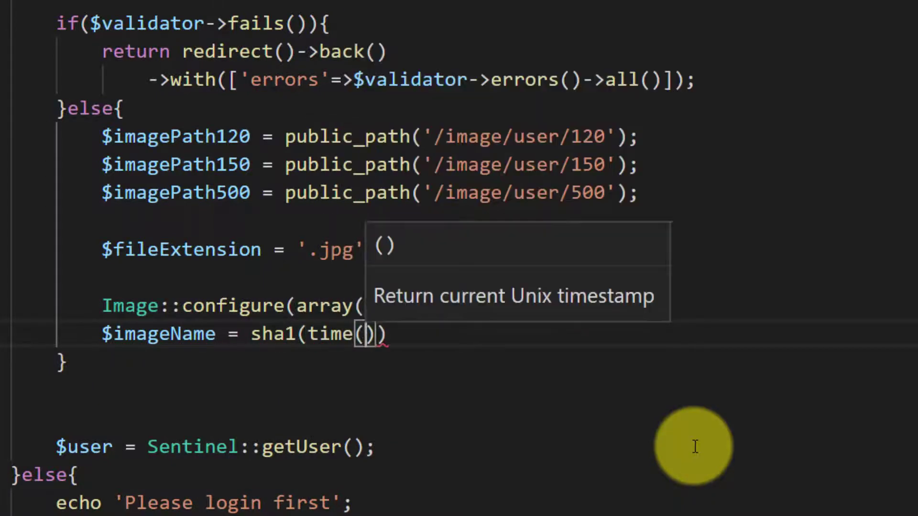
{"action": "type", "text": ")) . "}
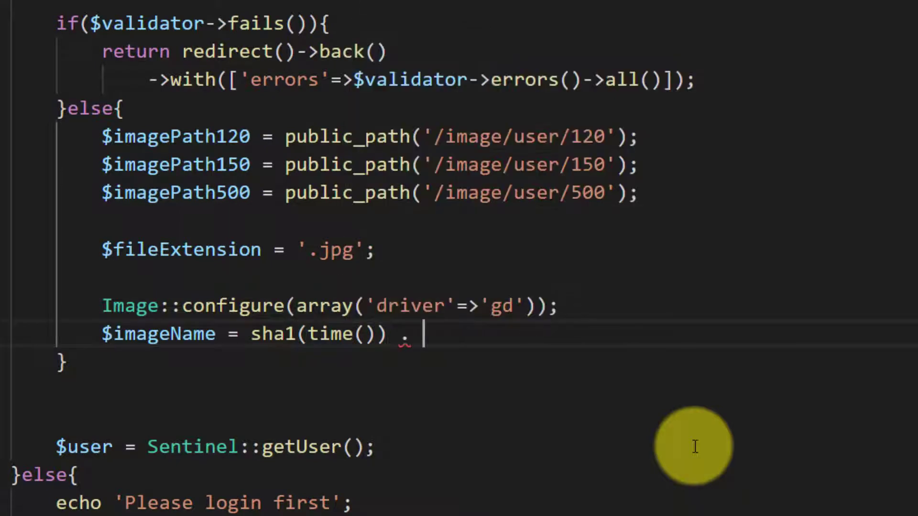
{"action": "type", "text": "$fileE"}
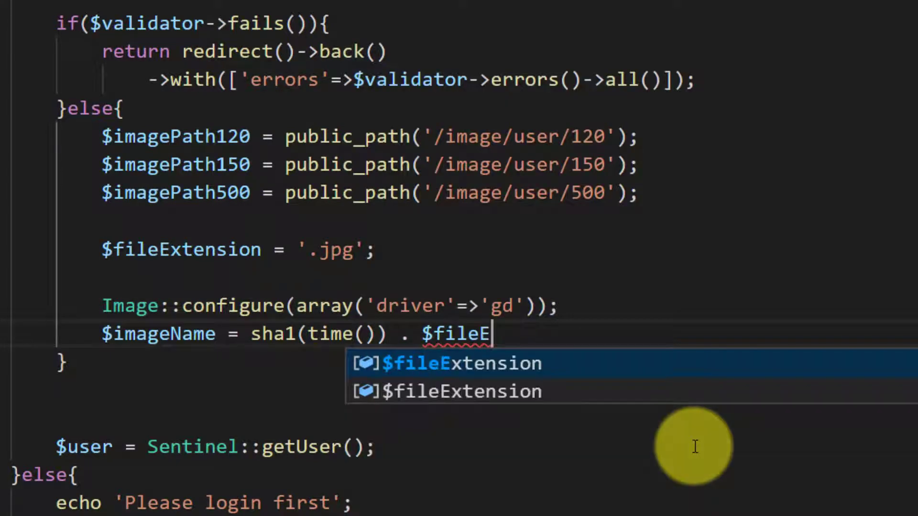
{"action": "key", "text": "Return"}
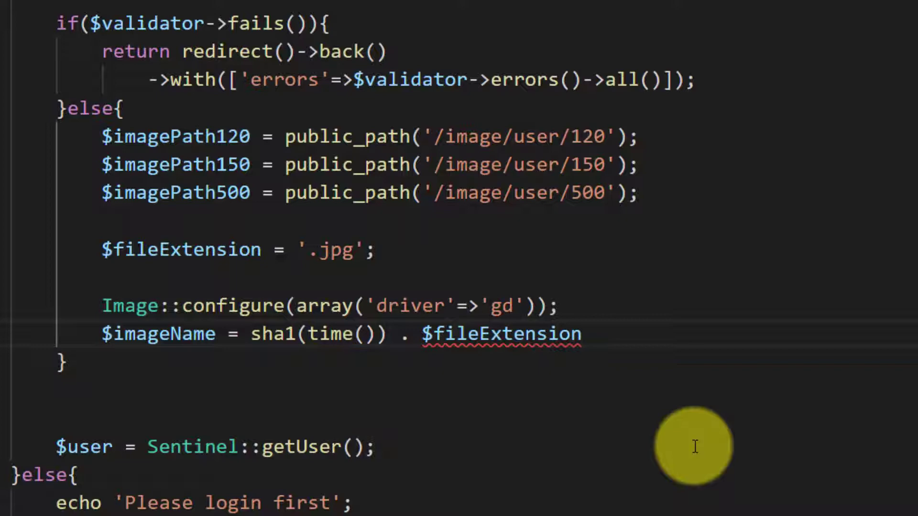
{"action": "key", "text": "Return"}
{"action": "key", "text": "Return"}
{"action": "type", "text": "//120 x 120"}
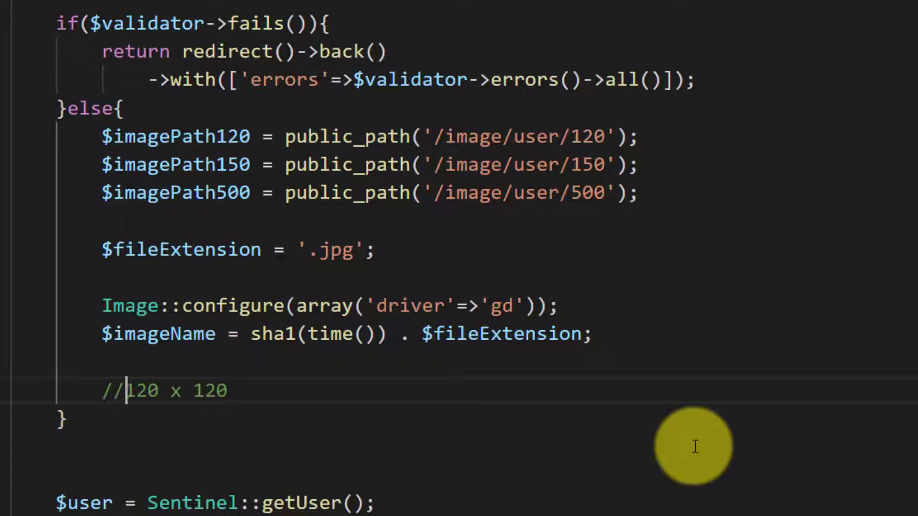
- Under the 120 x 120 comment, set $savePath to $imagePath120 . $imageName
{"action": "key", "text": "End"}
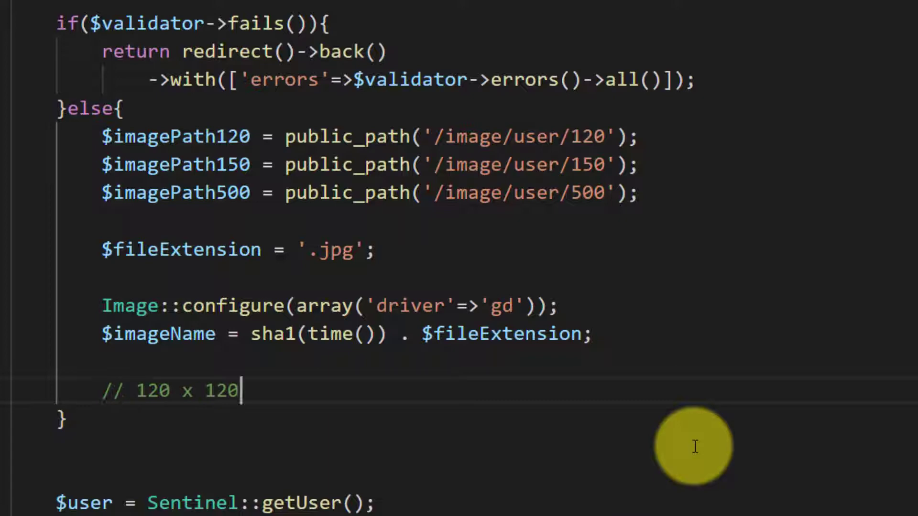
{"action": "key", "text": "Return"}
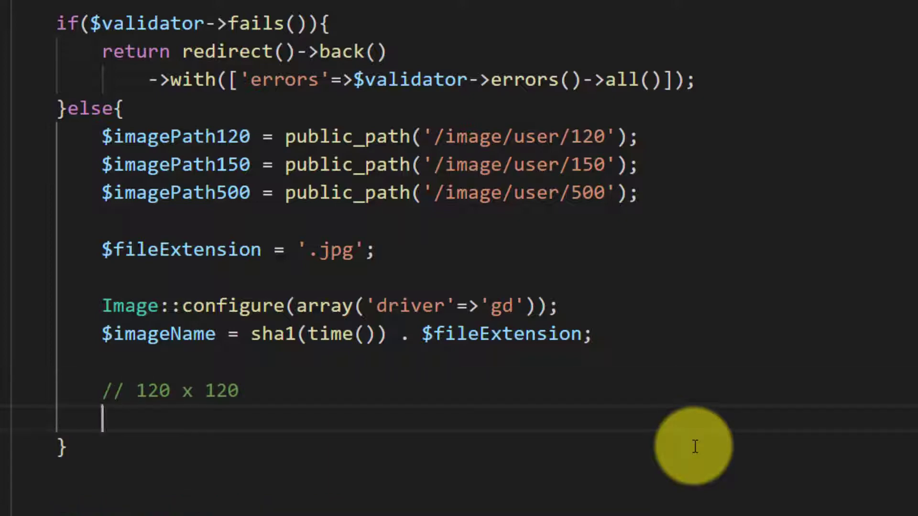
{"action": "type", "text": "$savePat"}
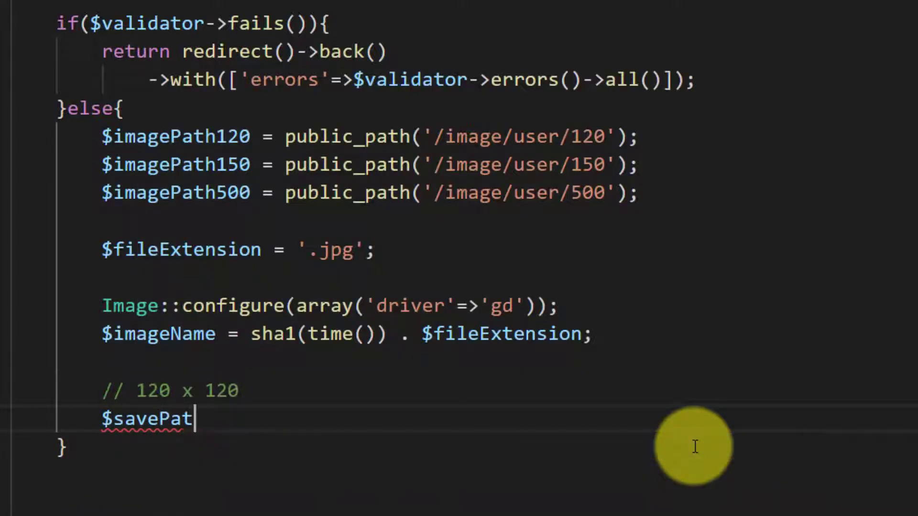
{"action": "type", "text": "h = "}
{"action": "type", "text": "$ima"}
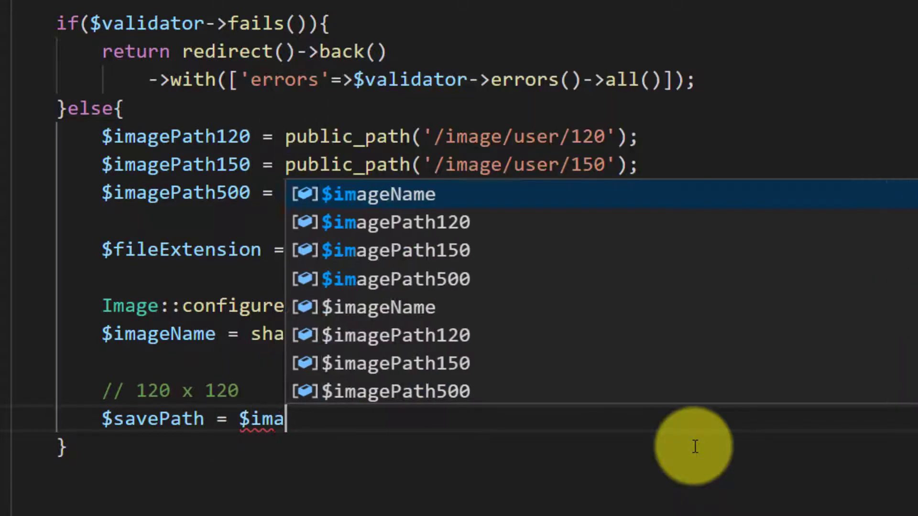
{"action": "type", "text": "ge"}
{"action": "key", "text": "Return"}
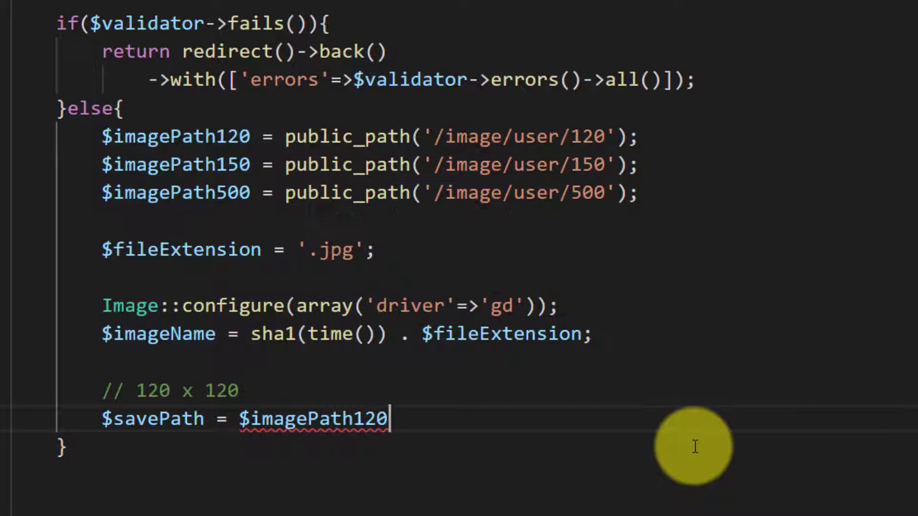
{"action": "type", "text": " . $"}
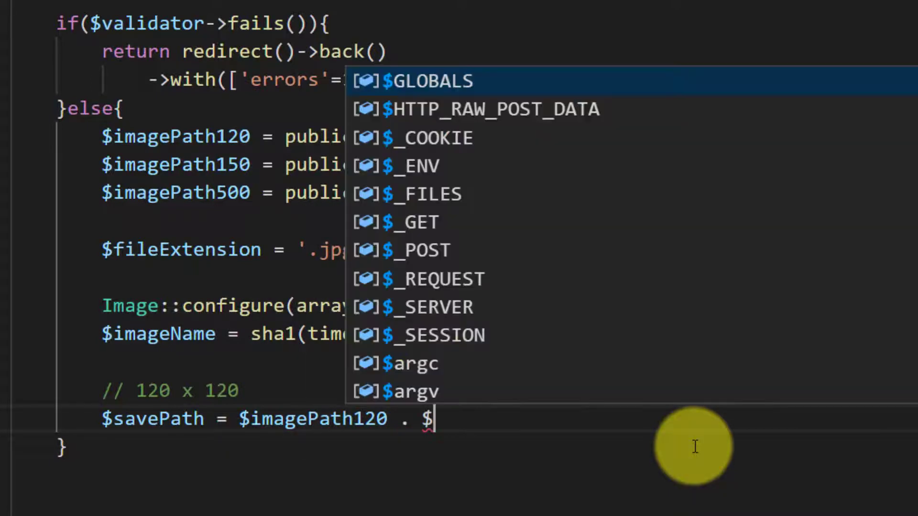
{"action": "type", "text": "image"}
{"action": "key", "text": "Return"}
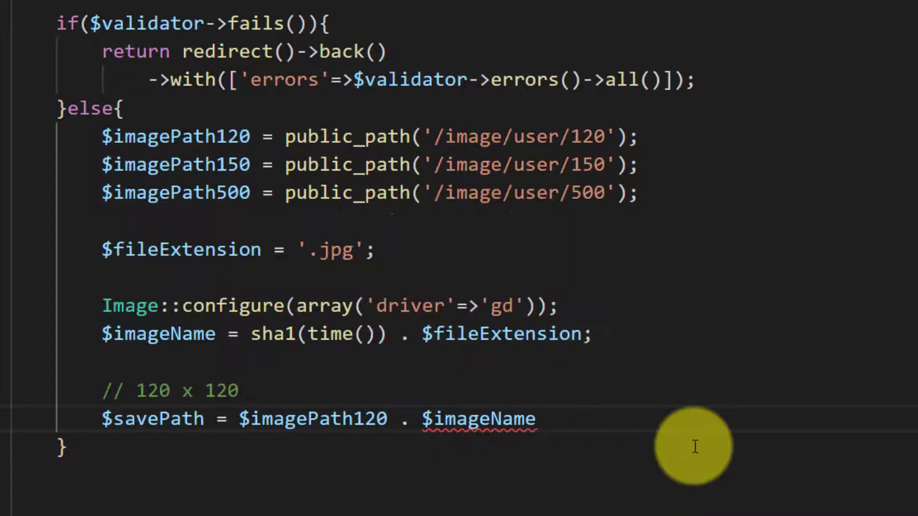
{"action": "type", "text": ";"}
{"action": "key", "text": "Return"}
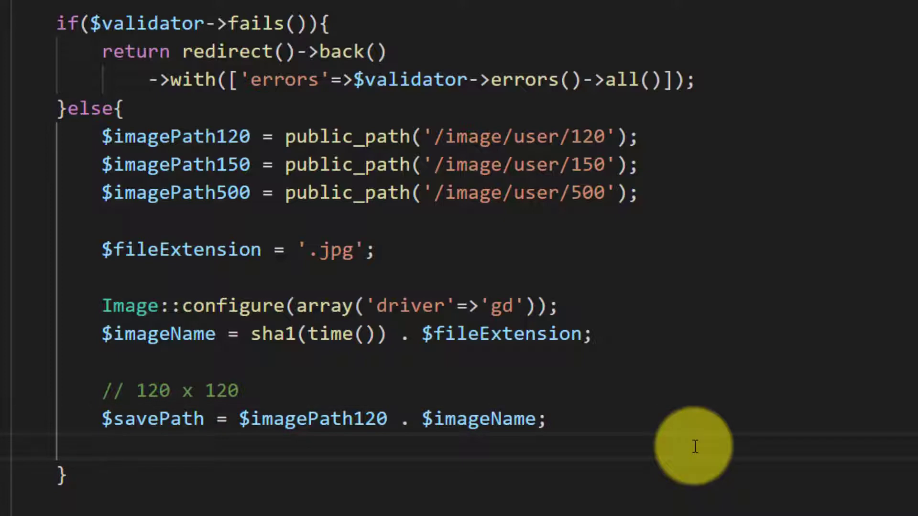
{"action": "type", "text": "$i"}
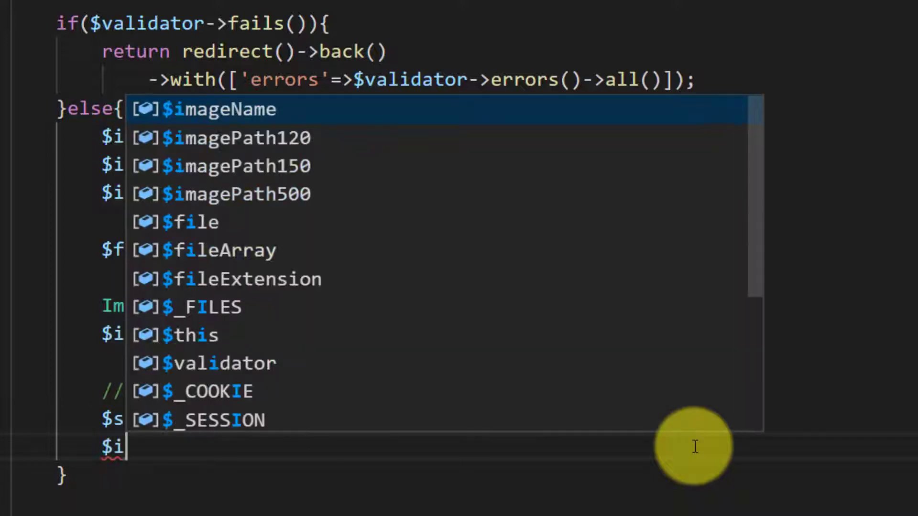
{"action": "type", "text": "mg ="}
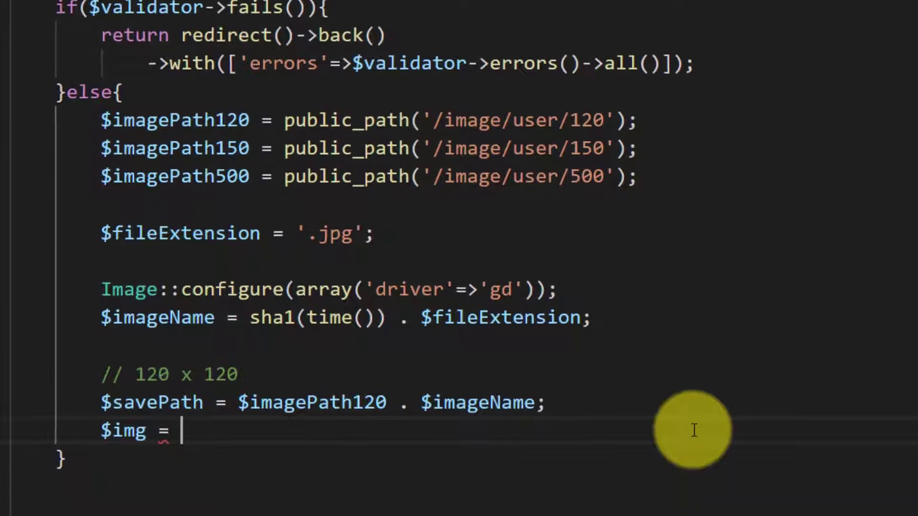
{"action": "type", "text": " Image::make"}
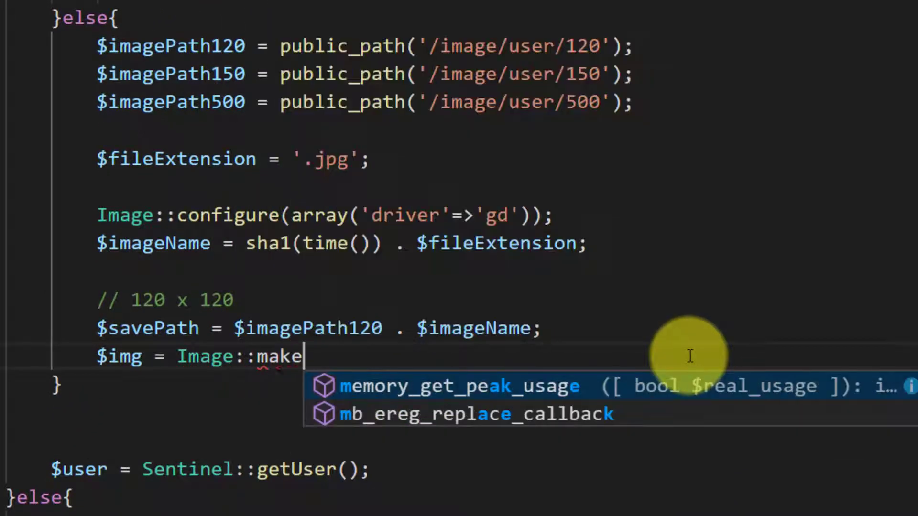
{"action": "type", "text": "($re"}
- Load $request->image with Image::make, resize it to 120×120 and save to $savePath
{"action": "key", "text": "Return"}
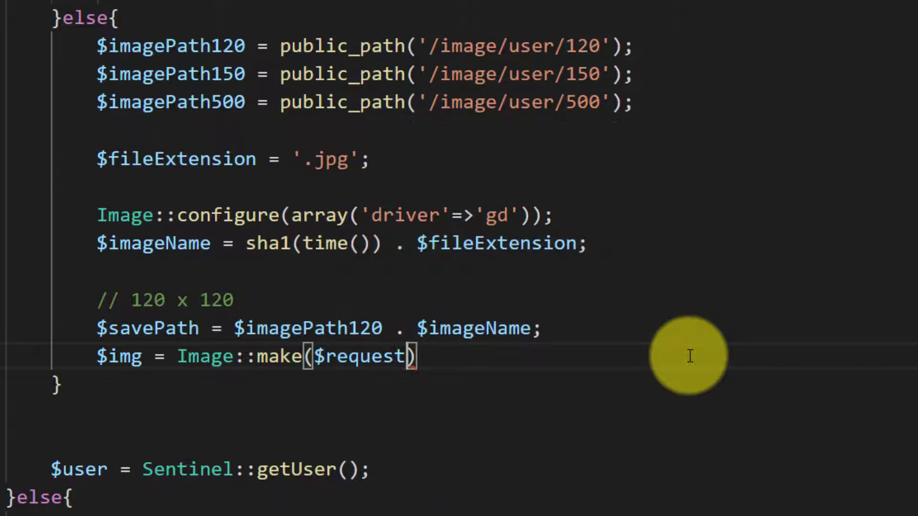
{"action": "type", "text": "->image"}
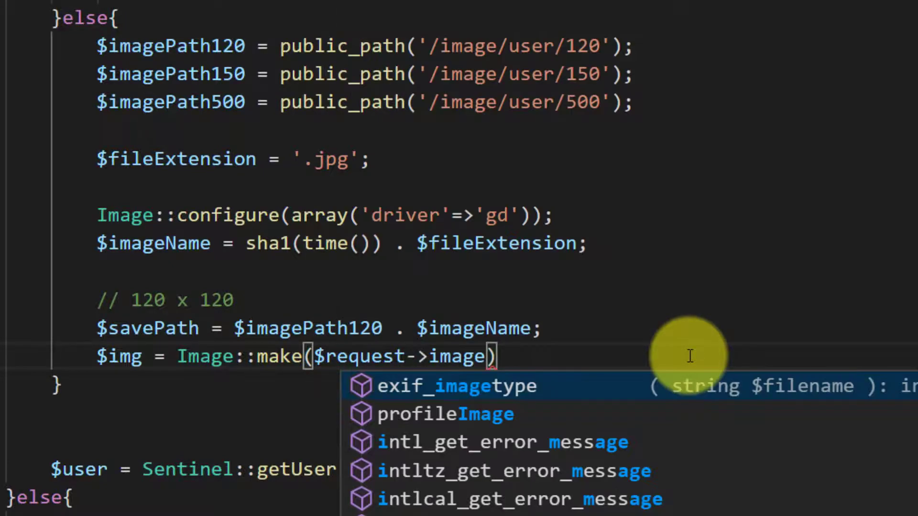
{"action": "key", "text": "Escape"}
{"action": "key", "text": "End"}
{"action": "key", "text": "Return"}
{"action": "type", "text": "-"}
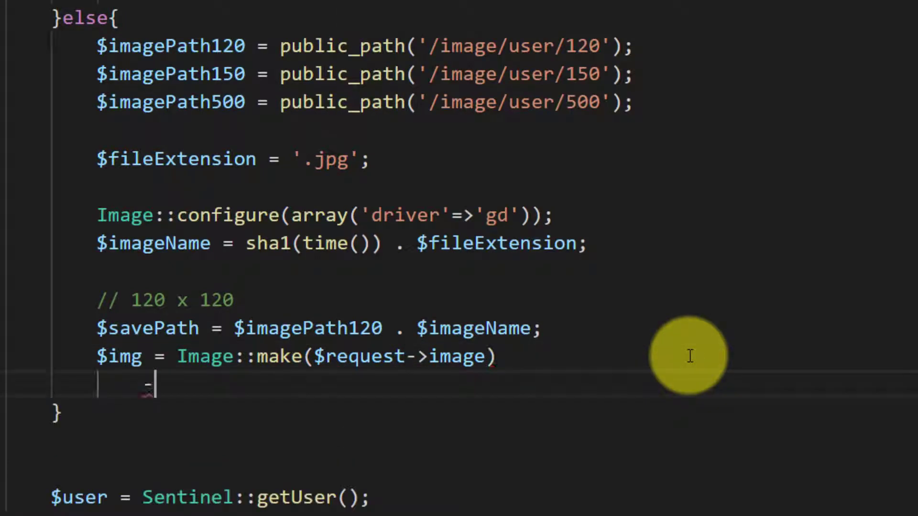
{"action": "type", "text": ">resize"}
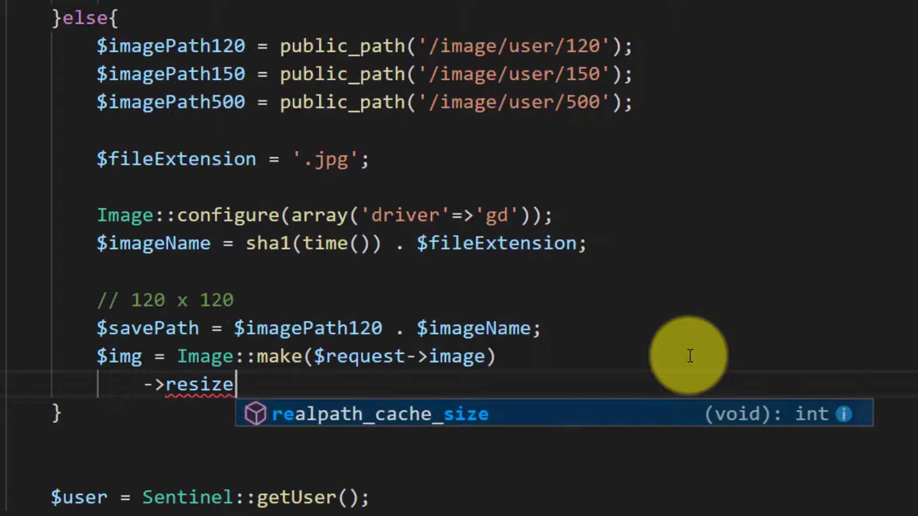
{"action": "type", "text": "(120, 120"}
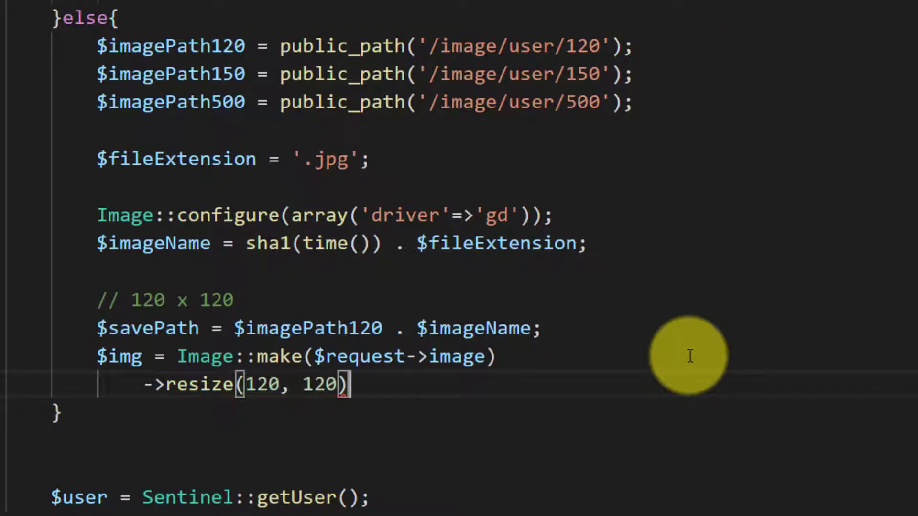
{"action": "key", "text": "Return"}
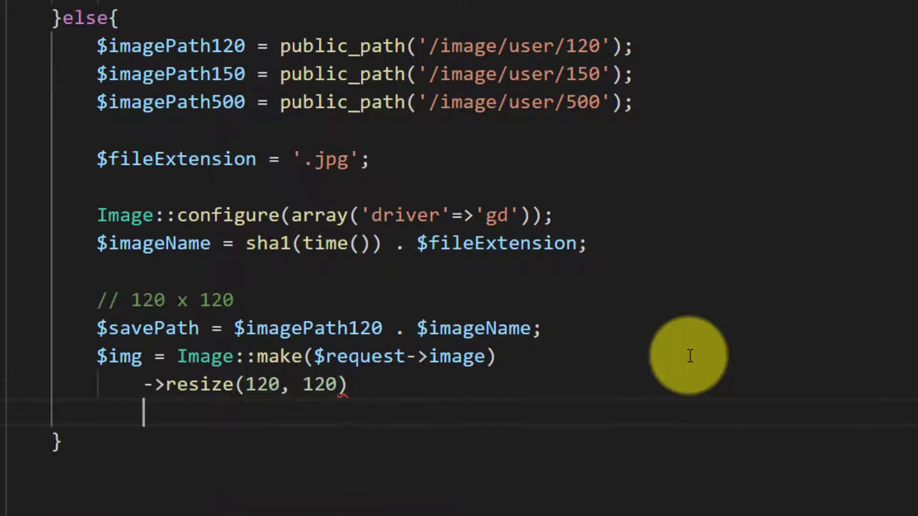
{"action": "type", "text": "->"}
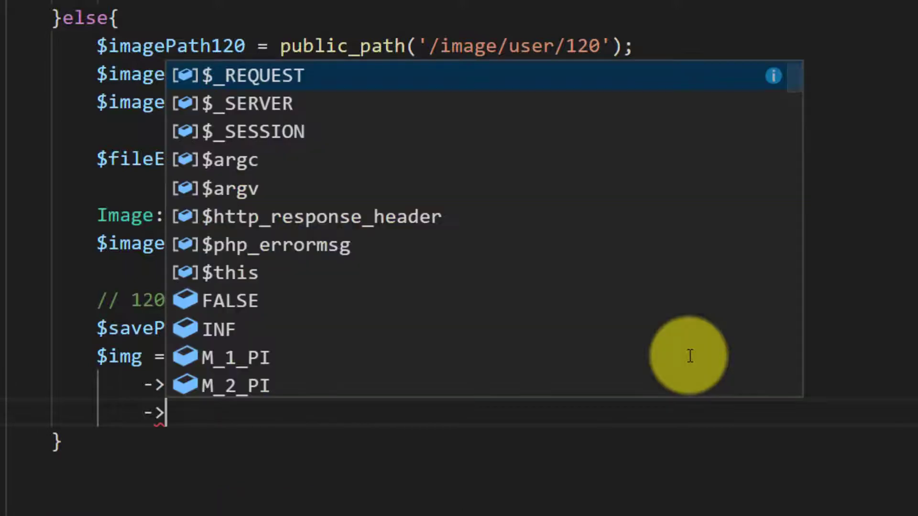
{"action": "type", "text": "save($"}
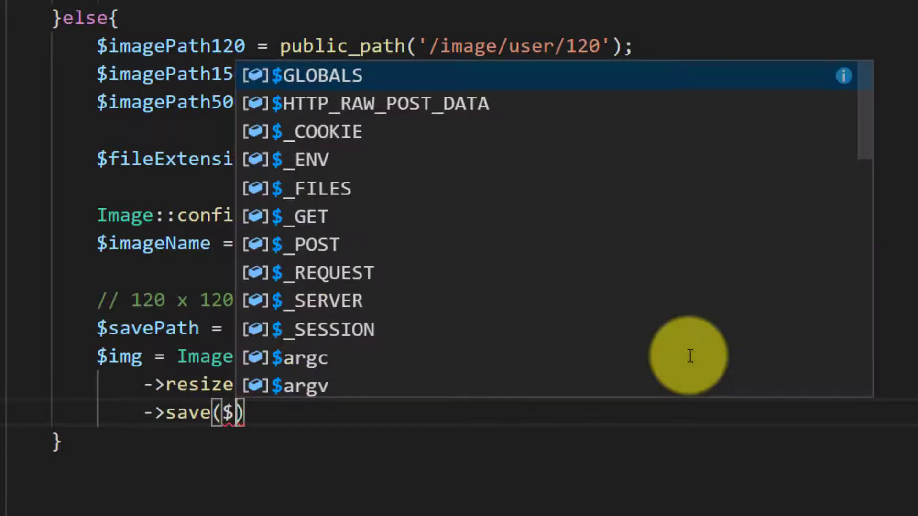
{"action": "type", "text": "save"}
{"action": "key", "text": "Return"}
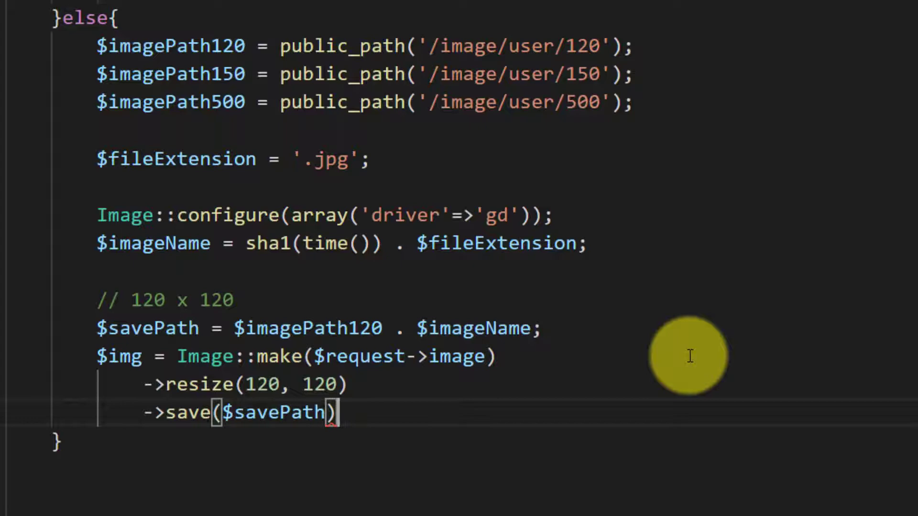
{"action": "type", "text": ");"}
{"action": "key", "text": "Return"}
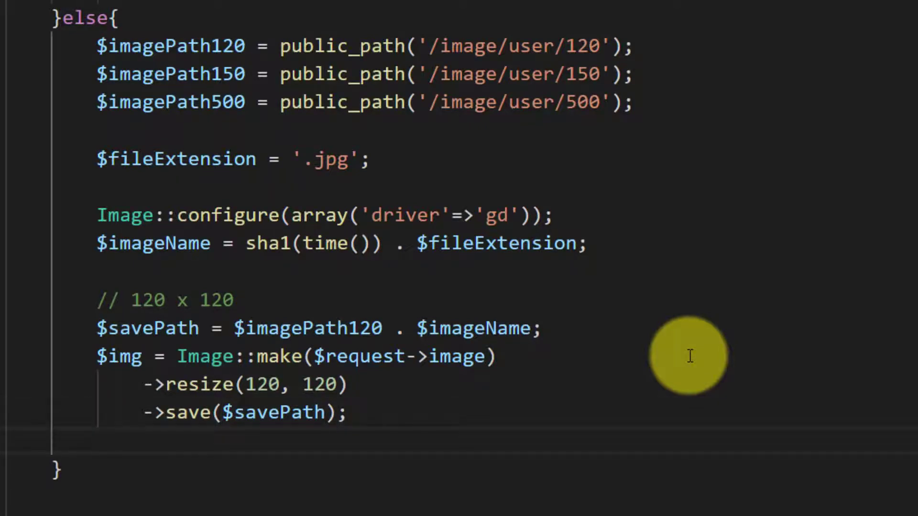
{"action": "type", "text": "$img->sa"}
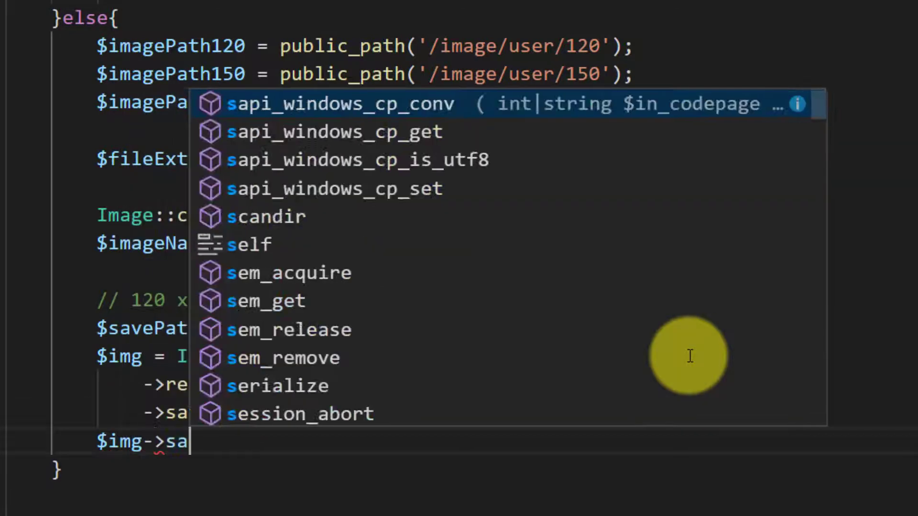
{"action": "type", "text": "ve();"}
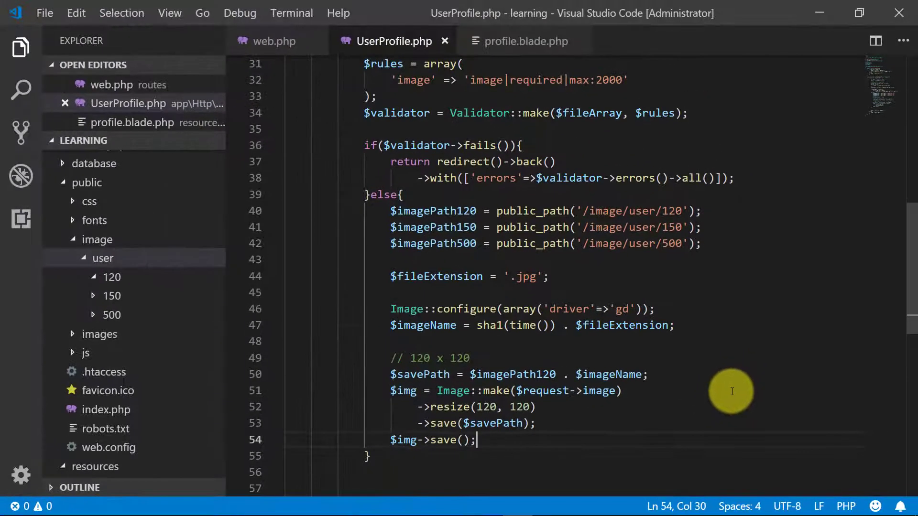
{"action": "scroll", "coordinate": [732, 391], "scroll_direction": "down", "scroll_amount": 3}
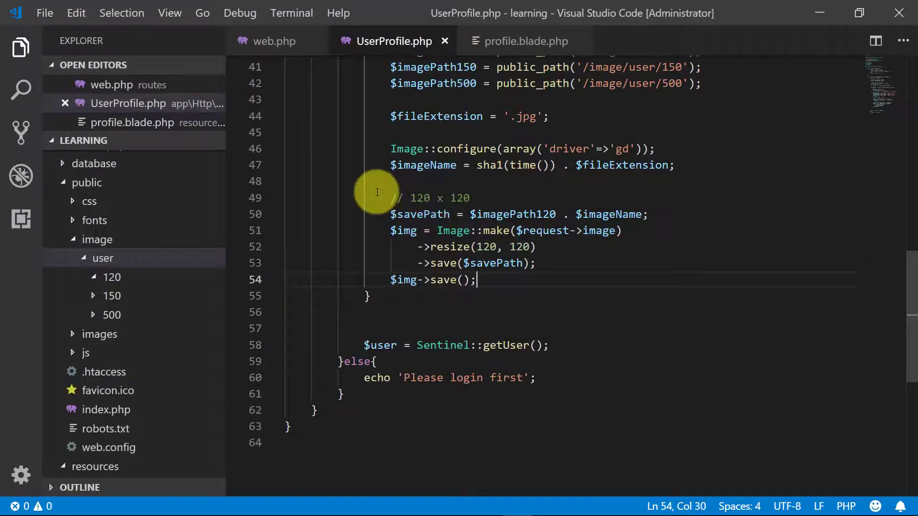
{"action": "left_click_drag", "start_coordinate": [390, 198], "coordinate": [485, 230]}
- Duplicate the 120 x 120 resize-and-save block below itself
{"action": "left_click_drag", "start_coordinate": [493, 263], "coordinate": [507, 280]}
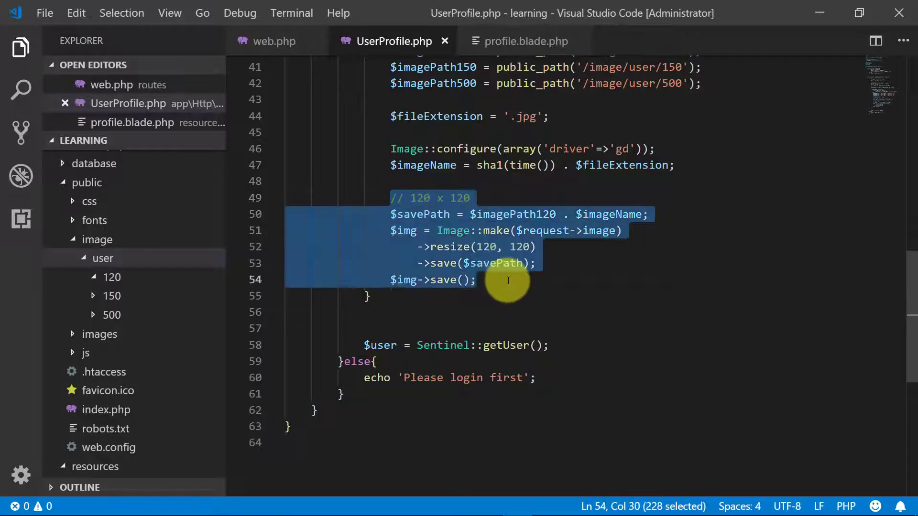
{"action": "key", "text": "ctrl+c"}
{"action": "left_click", "coordinate": [506, 280]}
{"action": "key", "text": "Return"}
{"action": "key", "text": "Return"}
{"action": "key", "text": "Return"}
{"action": "key", "text": "ctrl+v"}
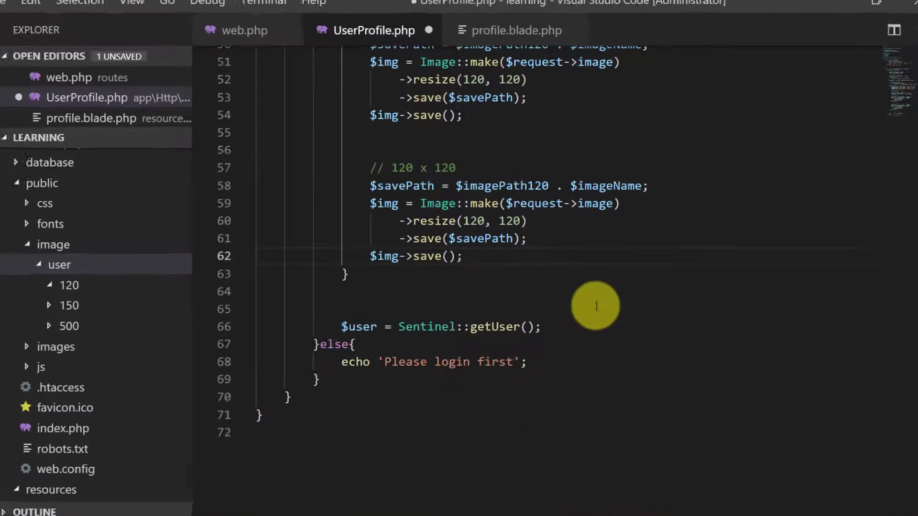
- Change every 120 in the copied block to 150 and save the file
{"action": "double_click", "coordinate": [402, 167]}
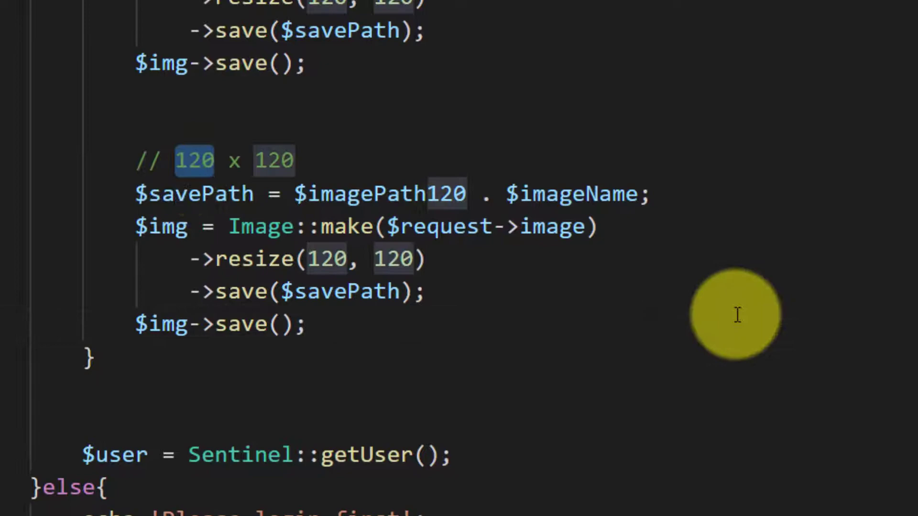
{"action": "key", "text": "ctrl+d"}
{"action": "key", "text": "ctrl+d"}
{"action": "key", "text": "ctrl+d"}
{"action": "key", "text": "ctrl+d"}
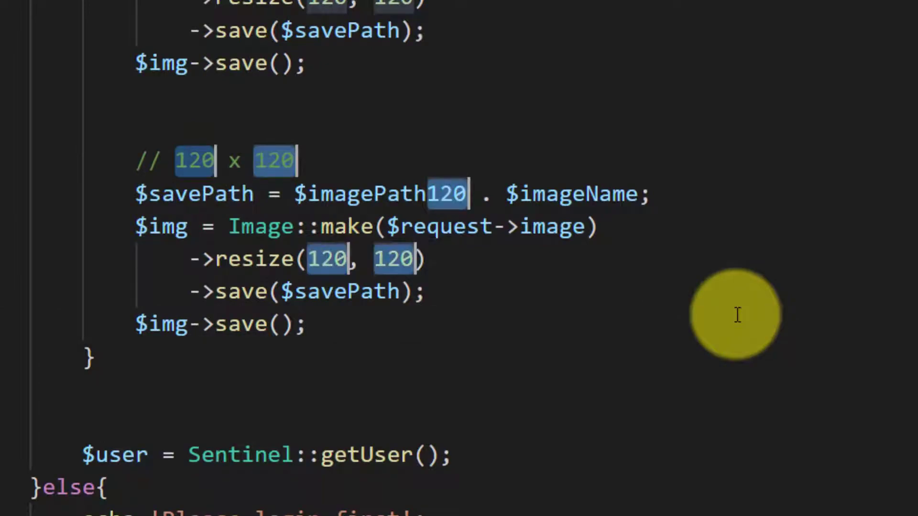
{"action": "type", "text": "150"}
{"action": "key", "text": "alt+f"}
{"action": "key", "text": "s"}
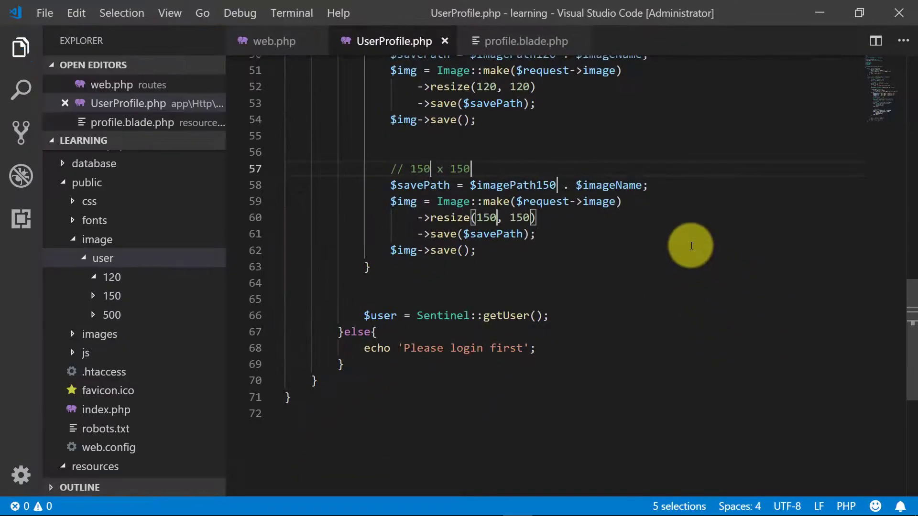
{"action": "key", "text": "Escape"}
- Paste a third resize block below the 150 one and select its 120 values for 500
{"action": "left_click", "coordinate": [534, 251]}
{"action": "key", "text": "Return"}
{"action": "key", "text": "Return"}
{"action": "key", "text": "Return"}
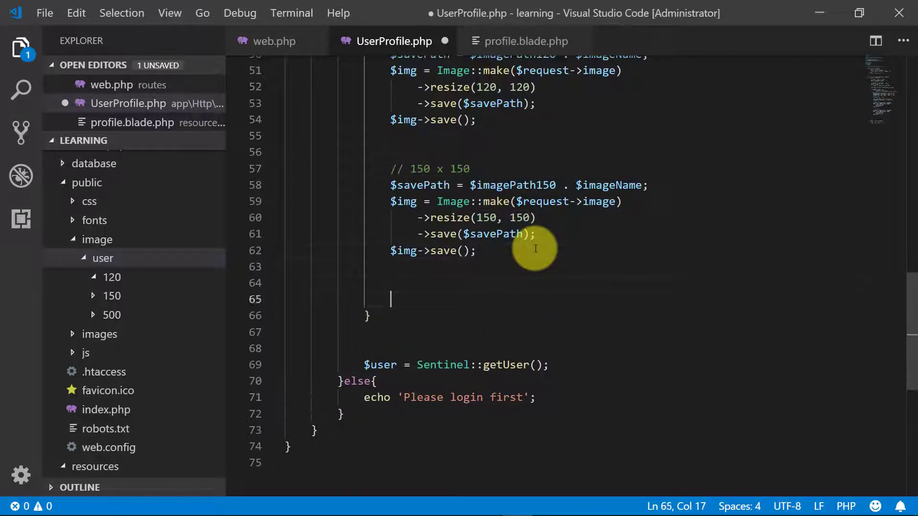
{"action": "key", "text": "ctrl+v"}
{"action": "double_click", "coordinate": [419, 299]}
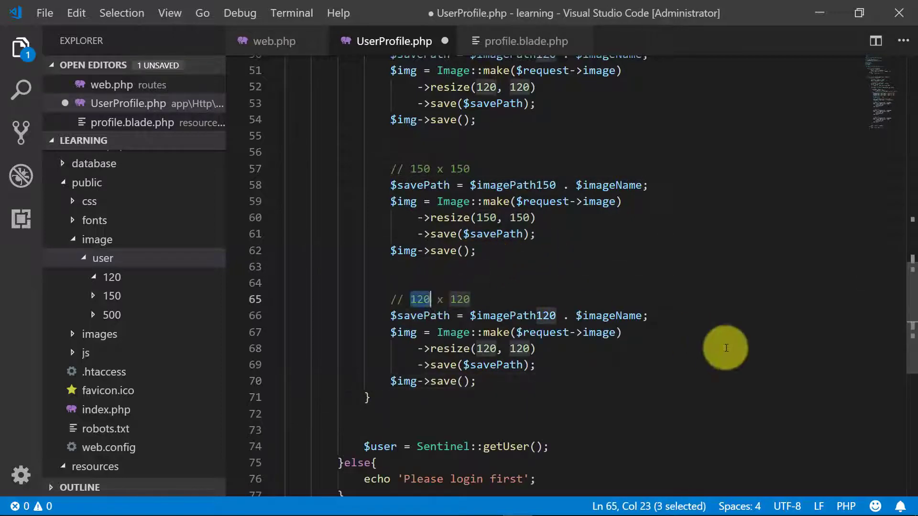
{"action": "key", "text": "ctrl+d"}
{"action": "key", "text": "ctrl+d"}
{"action": "key", "text": "ctrl+d"}
{"action": "key", "text": "ctrl+d"}
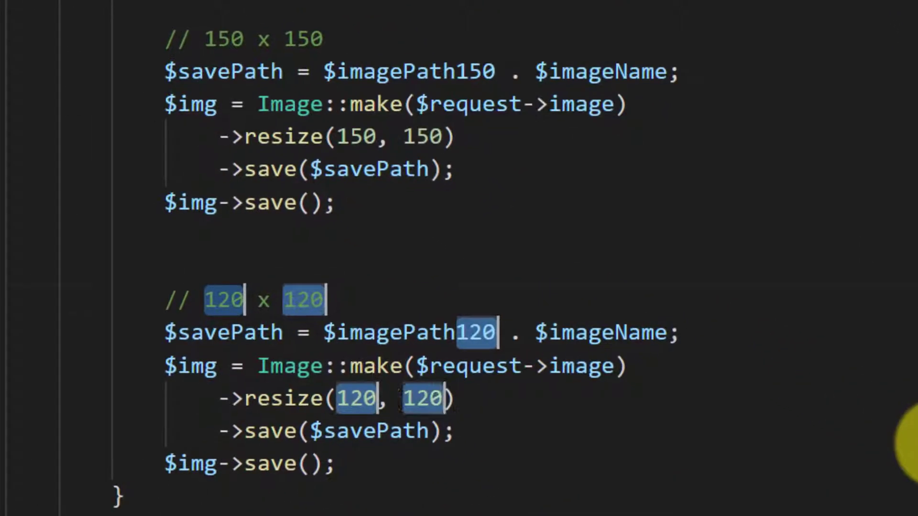
{"action": "type", "text": "500"}
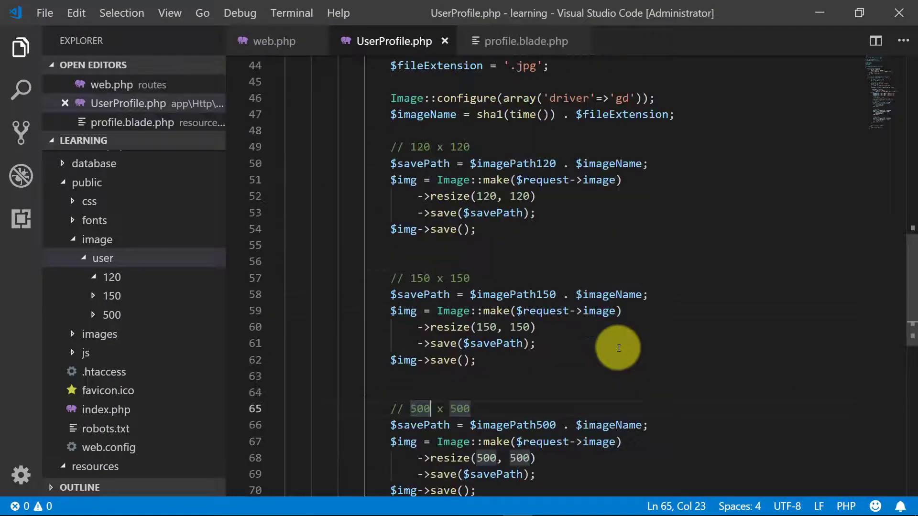
{"action": "scroll", "coordinate": [619, 348], "scroll_direction": "up", "scroll_amount": 4}
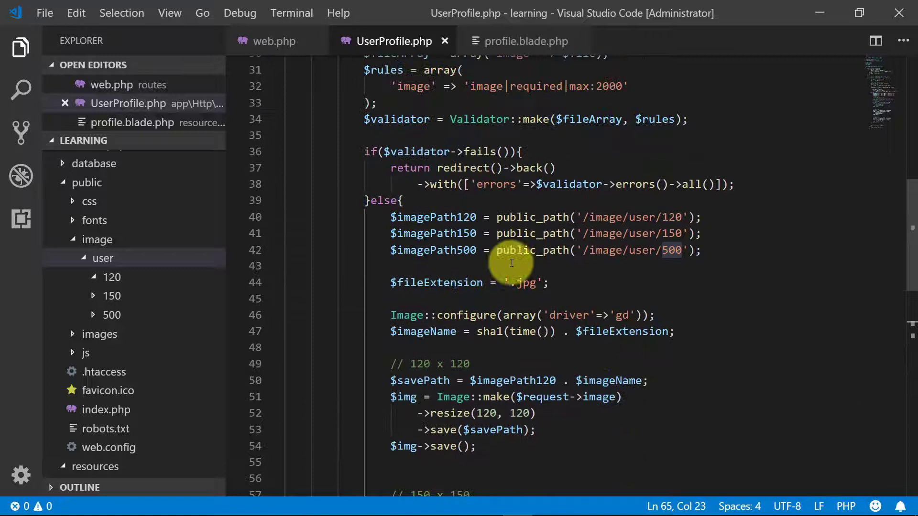
{"action": "scroll", "coordinate": [456, 167], "scroll_direction": "up", "scroll_amount": 3}
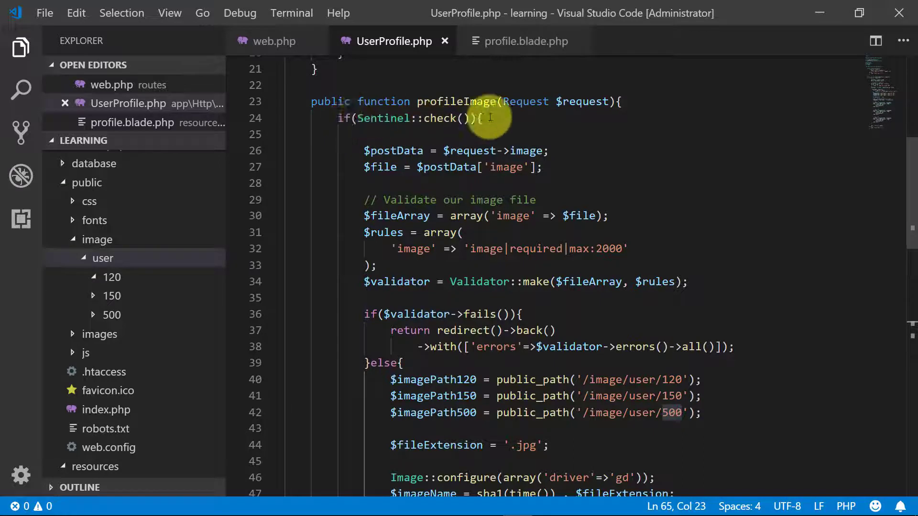
{"action": "left_click_drag", "start_coordinate": [502, 119], "coordinate": [337, 118]}
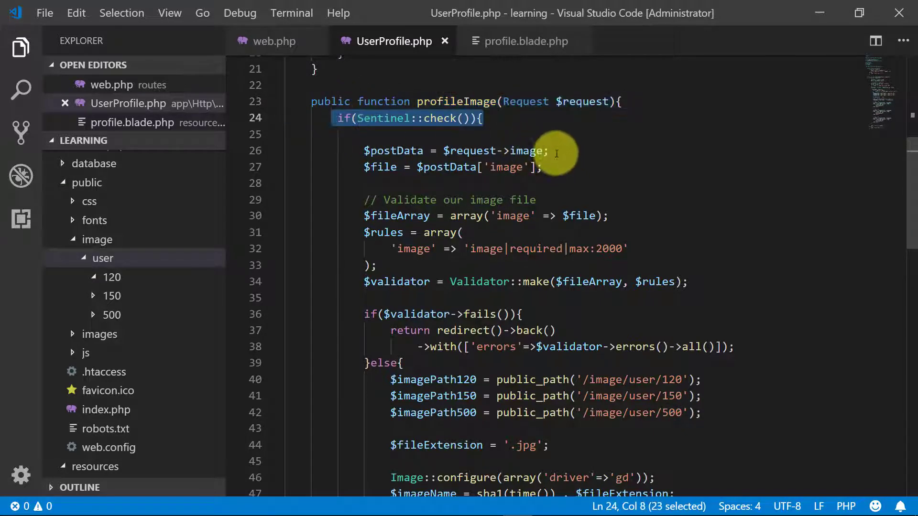
{"action": "mouse_move", "coordinate": [550, 150]}
{"action": "left_mouse_down"}
{"action": "mouse_move", "coordinate": [355, 153]}
{"action": "mouse_move", "coordinate": [555, 184]}
{"action": "mouse_move", "coordinate": [542, 167]}
{"action": "left_mouse_up"}
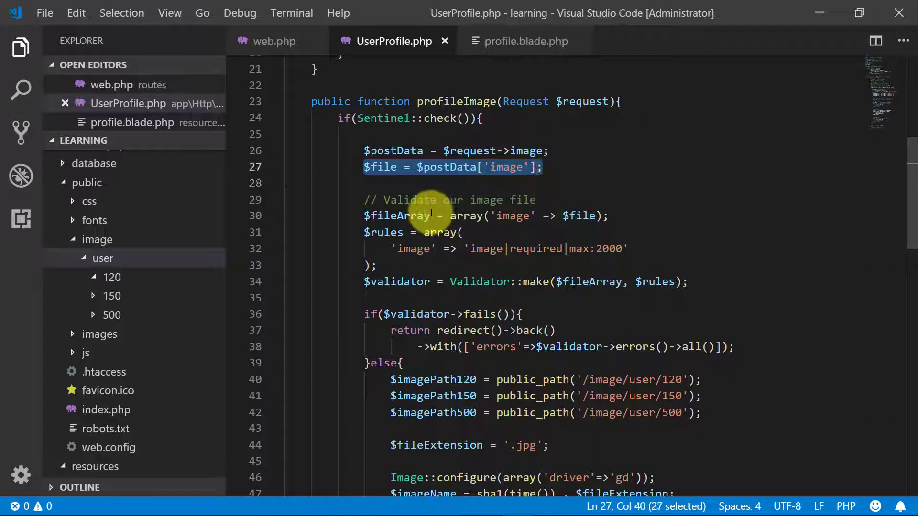
{"action": "left_click_drag", "start_coordinate": [368, 201], "coordinate": [614, 232]}
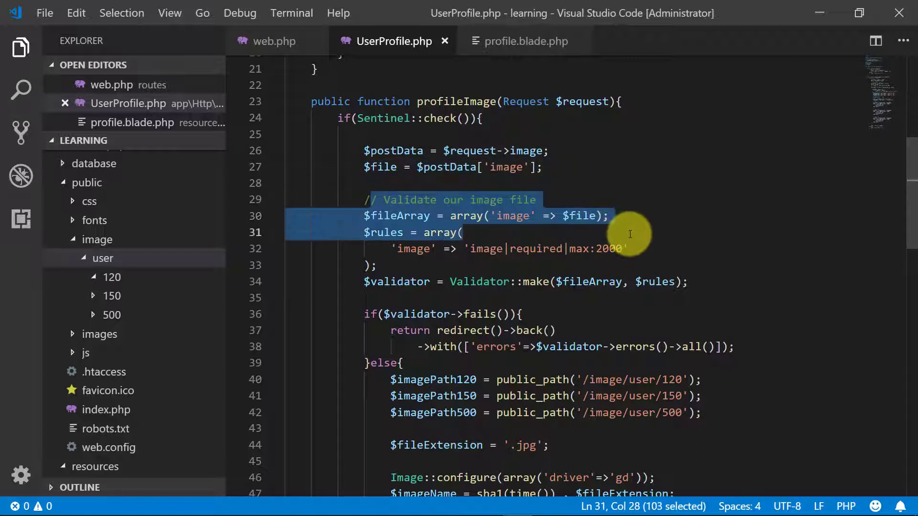
{"action": "left_click", "coordinate": [638, 217]}
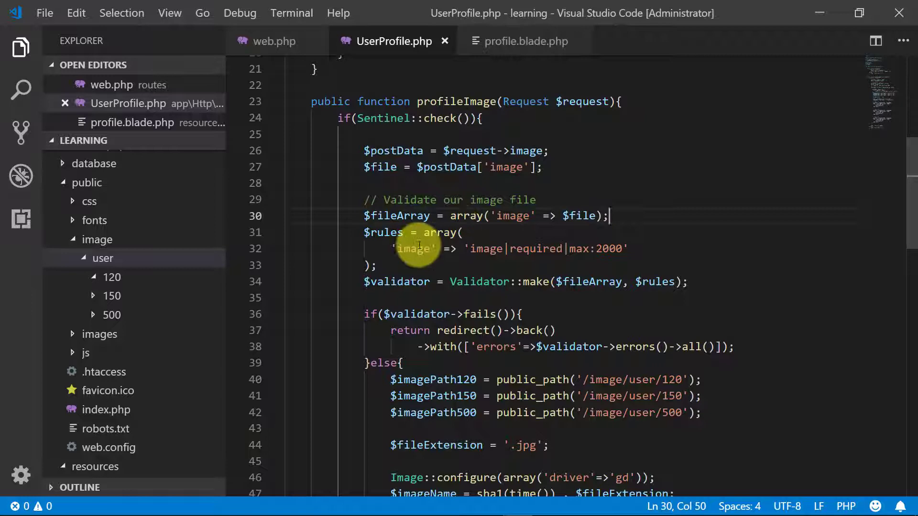
{"action": "mouse_move", "coordinate": [364, 232]}
{"action": "left_mouse_down"}
{"action": "mouse_move", "coordinate": [391, 252]}
{"action": "mouse_move", "coordinate": [385, 265]}
{"action": "left_mouse_up"}
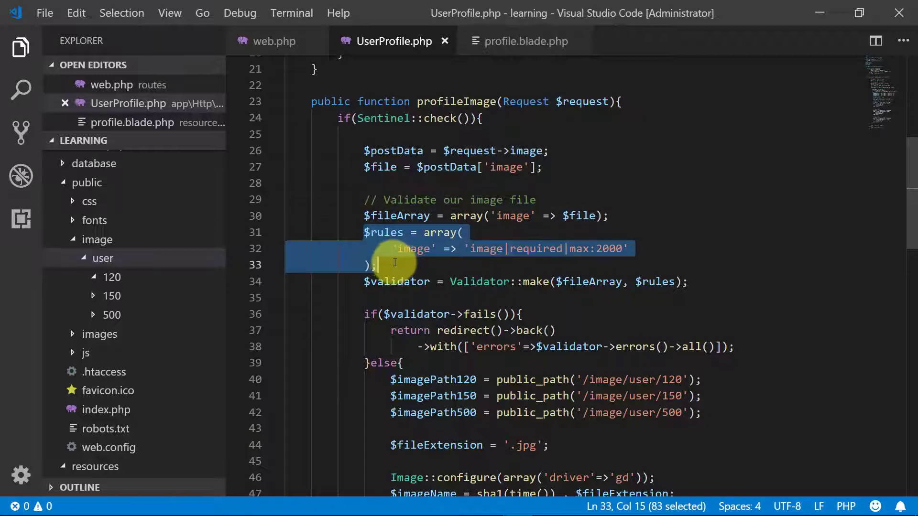
{"action": "double_click", "coordinate": [488, 249]}
{"action": "double_click", "coordinate": [535, 248]}
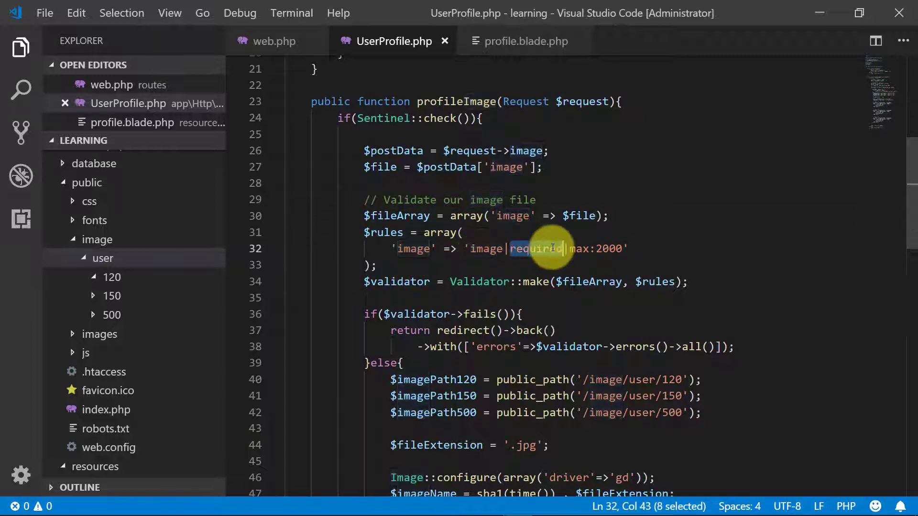
{"action": "scroll", "coordinate": [542, 262], "scroll_direction": "down", "scroll_amount": 1}
{"action": "scroll", "coordinate": [444, 223], "scroll_direction": "down", "scroll_amount": 1}
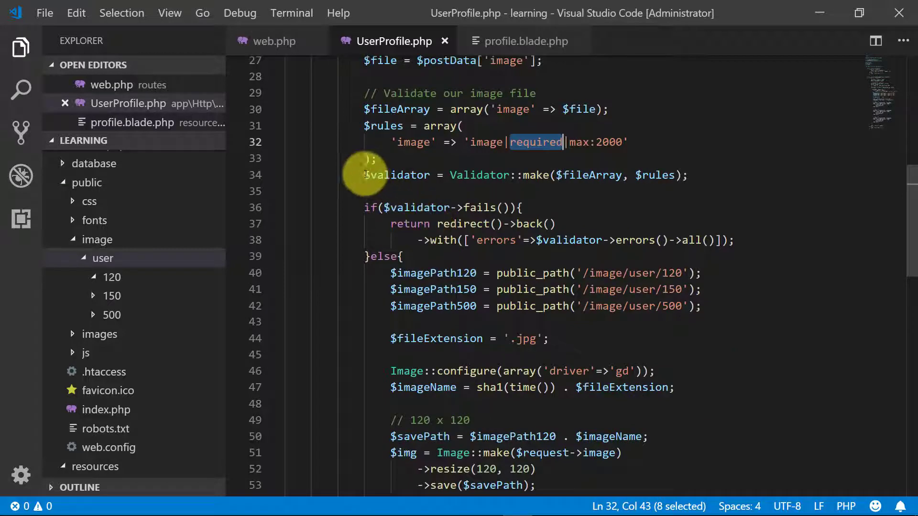
{"action": "left_click_drag", "start_coordinate": [364, 174], "coordinate": [689, 175]}
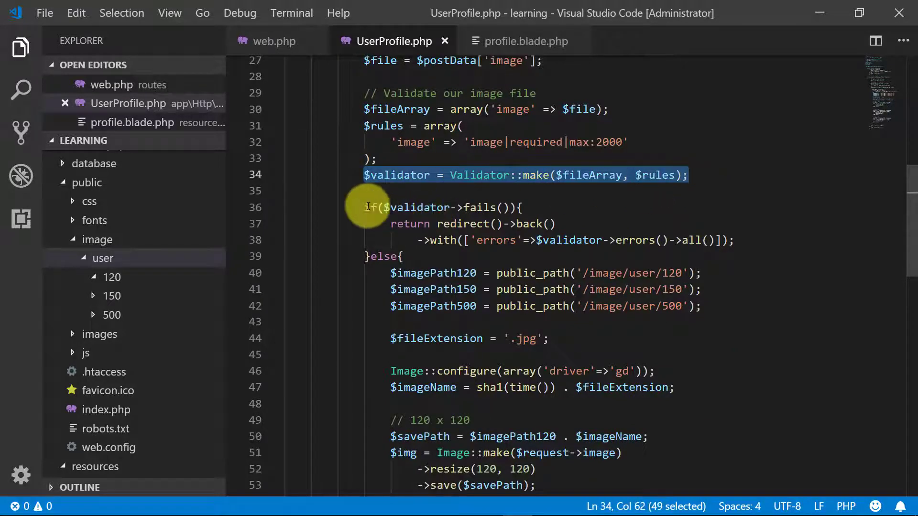
{"action": "mouse_move", "coordinate": [363, 207]}
{"action": "left_mouse_down"}
{"action": "mouse_move", "coordinate": [559, 215]}
{"action": "mouse_move", "coordinate": [747, 242]}
{"action": "left_mouse_up"}
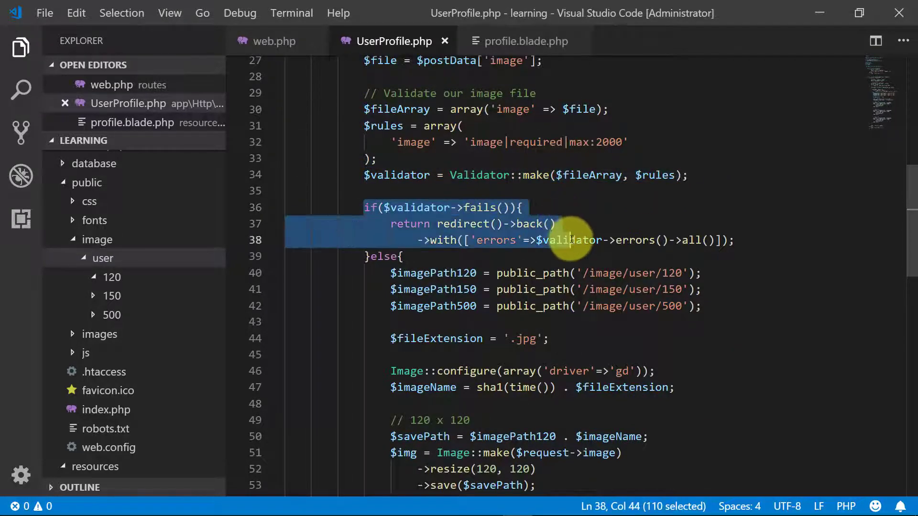
{"action": "scroll", "coordinate": [747, 243], "scroll_direction": "down", "scroll_amount": 3}
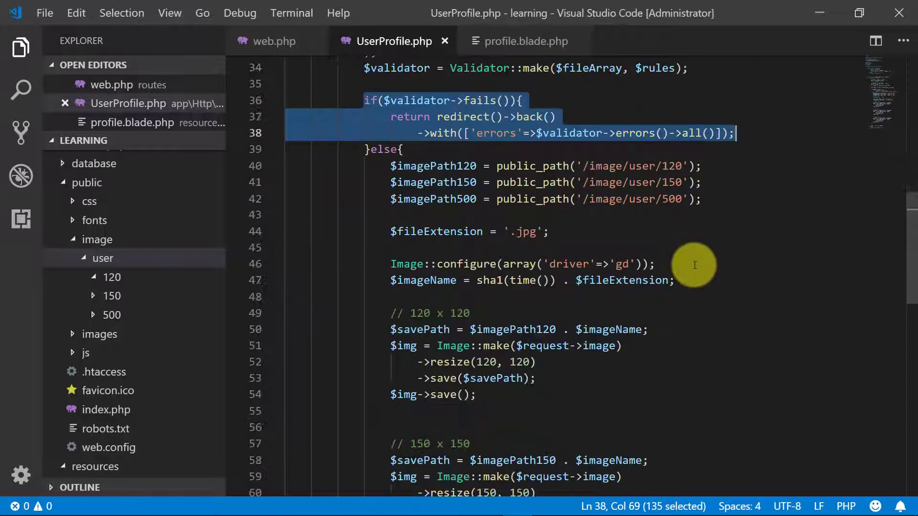
{"action": "left_click", "coordinate": [391, 166]}
{"action": "left_click_drag", "start_coordinate": [391, 166], "coordinate": [732, 199]}
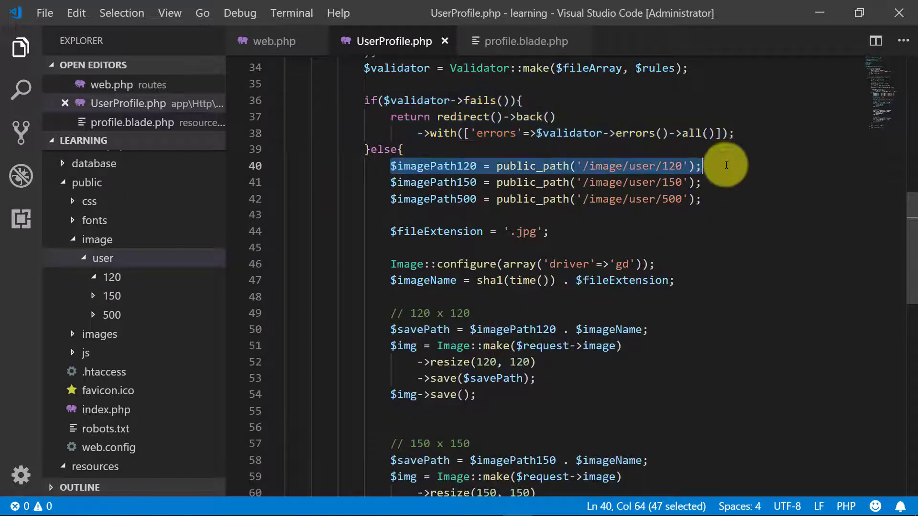
{"action": "left_click_drag", "start_coordinate": [549, 231], "coordinate": [391, 231]}
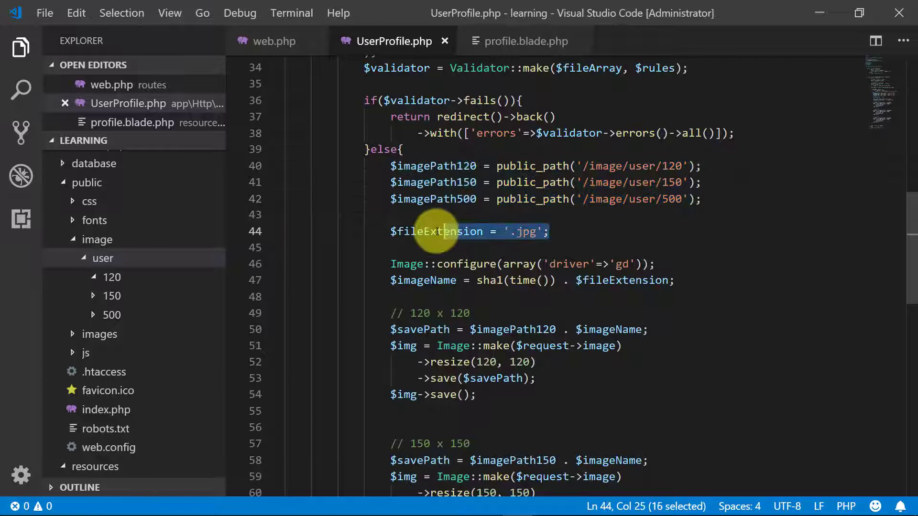
{"action": "scroll", "coordinate": [518, 271], "scroll_direction": "down", "scroll_amount": 3}
{"action": "scroll", "coordinate": [518, 271], "scroll_direction": "down", "scroll_amount": 1}
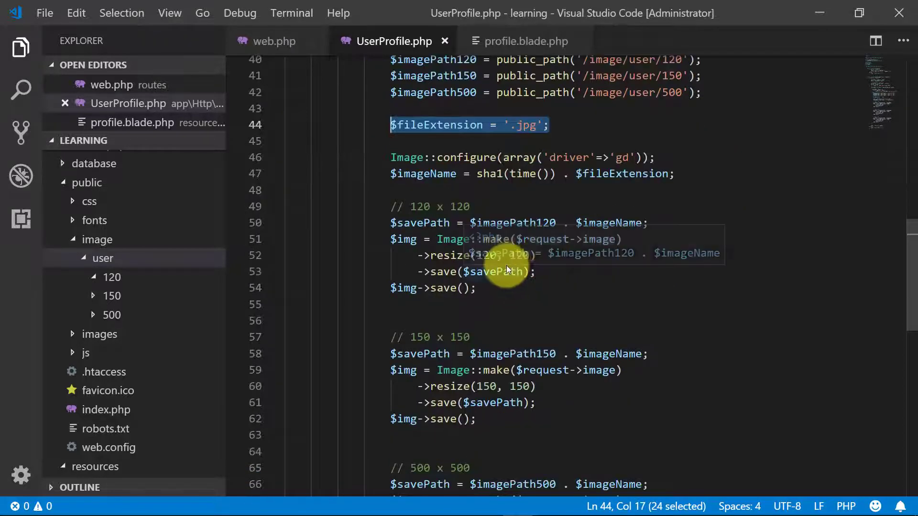
{"action": "scroll", "coordinate": [498, 277], "scroll_direction": "down", "scroll_amount": 2}
{"action": "left_click", "coordinate": [656, 105]}
{"action": "left_click_drag", "start_coordinate": [635, 104], "coordinate": [391, 105]}
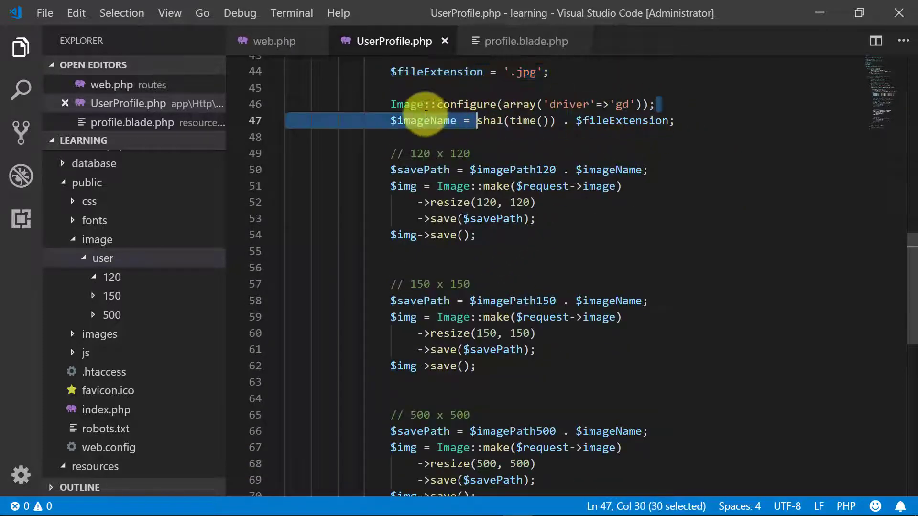
{"action": "left_click_drag", "start_coordinate": [674, 121], "coordinate": [393, 121]}
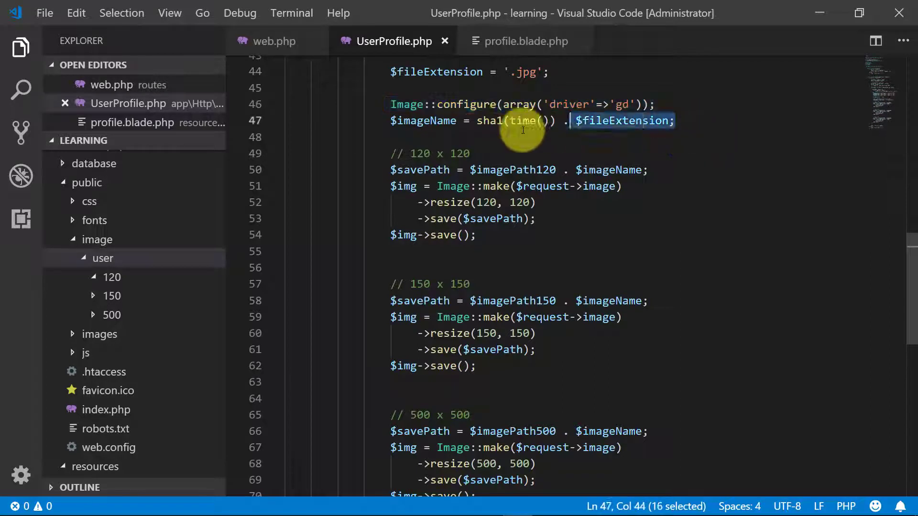
{"action": "left_click", "coordinate": [493, 141]}
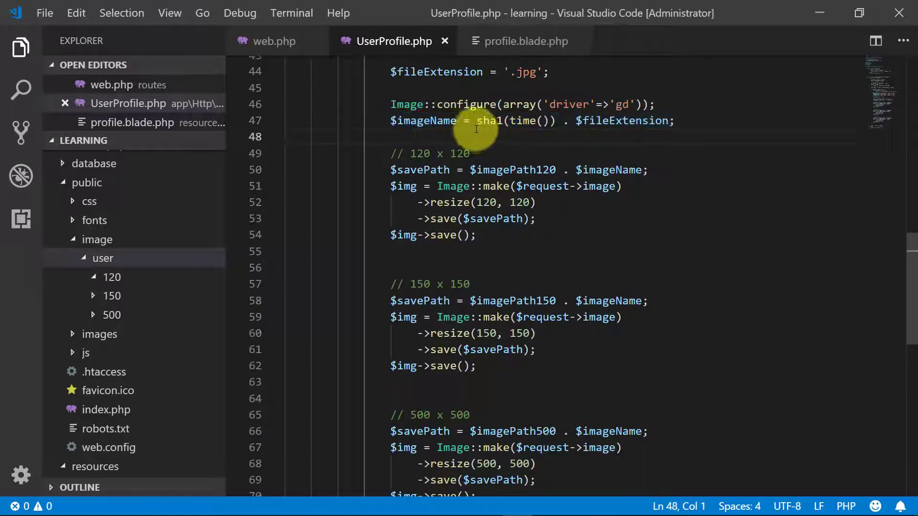
{"action": "left_click_drag", "start_coordinate": [476, 121], "coordinate": [557, 121]}
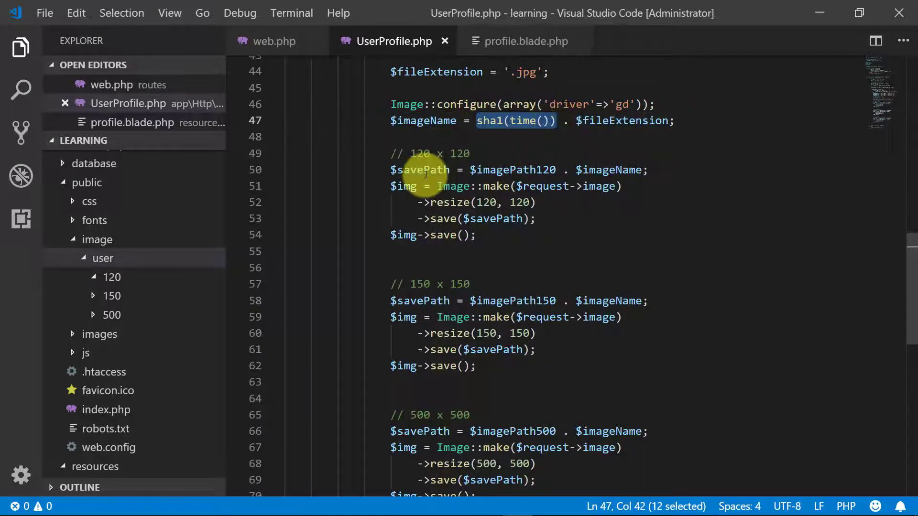
{"action": "mouse_move", "coordinate": [391, 154]}
{"action": "left_mouse_down"}
{"action": "mouse_move", "coordinate": [500, 170]}
{"action": "mouse_move", "coordinate": [512, 232]}
{"action": "left_mouse_up"}
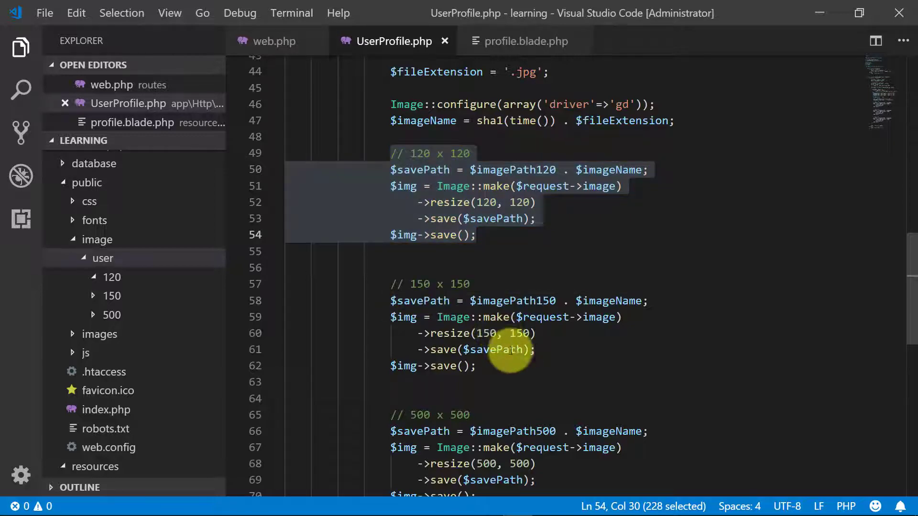
{"action": "scroll", "coordinate": [511, 352], "scroll_direction": "down", "scroll_amount": 2}
{"action": "scroll", "coordinate": [515, 356], "scroll_direction": "down", "scroll_amount": 1}
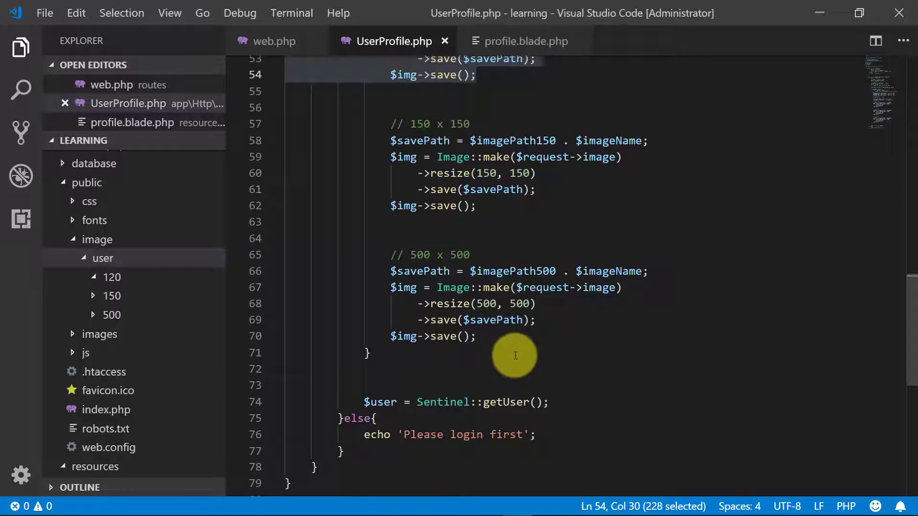
{"action": "left_click", "coordinate": [515, 358]}
{"action": "key", "text": "Delete"}
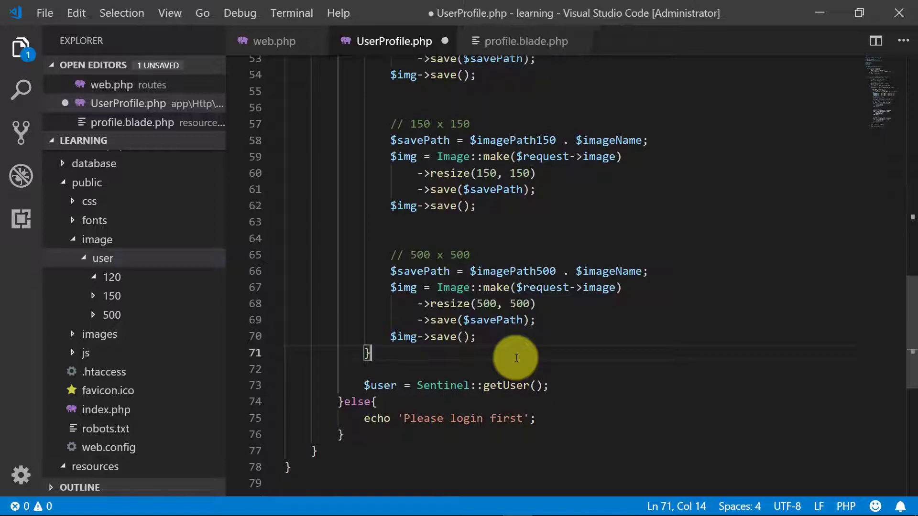
{"action": "left_click_drag", "start_coordinate": [549, 392], "coordinate": [367, 389]}
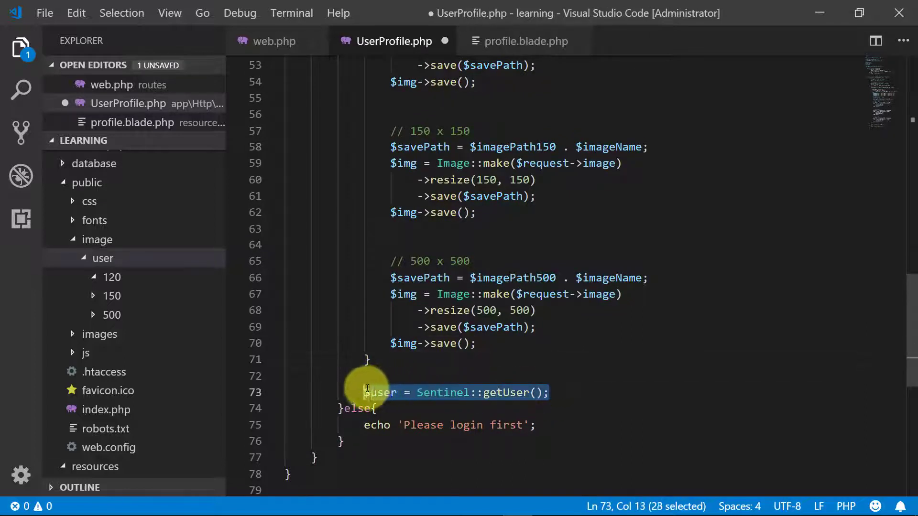
{"action": "key", "text": "BackSpace"}
{"action": "key", "text": "BackSpace"}
{"action": "key", "text": "BackSpace"}
{"action": "key", "text": "BackSpace"}
{"action": "key", "text": "BackSpace"}
{"action": "key", "text": "BackSpace"}
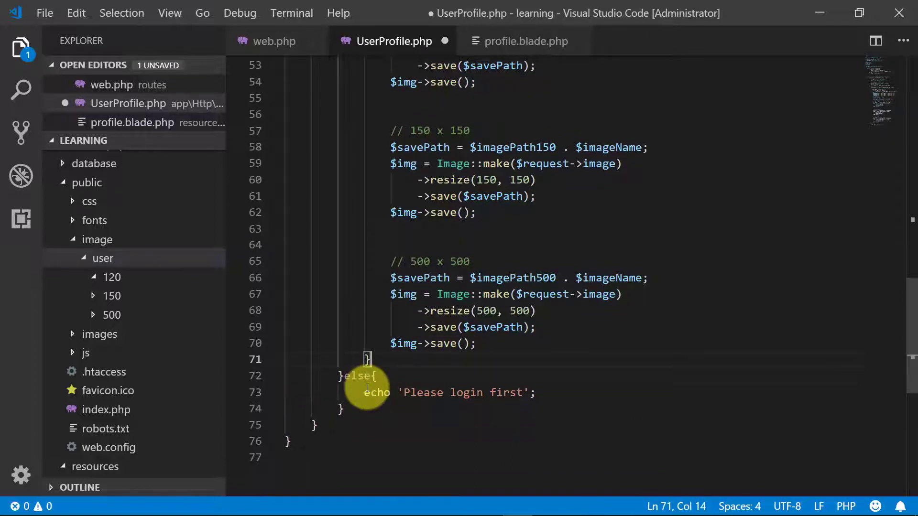
{"action": "key", "text": "Up"}
{"action": "key", "text": "End"}
{"action": "key", "text": "Return"}
{"action": "key", "text": "Return"}
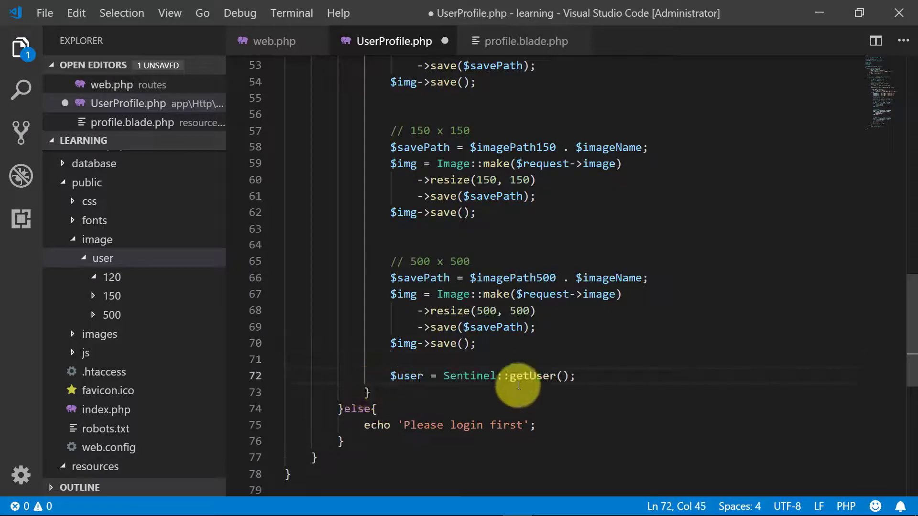
{"action": "scroll", "coordinate": [581, 366], "scroll_direction": "down", "scroll_amount": 1}
{"action": "key", "text": "Return"}
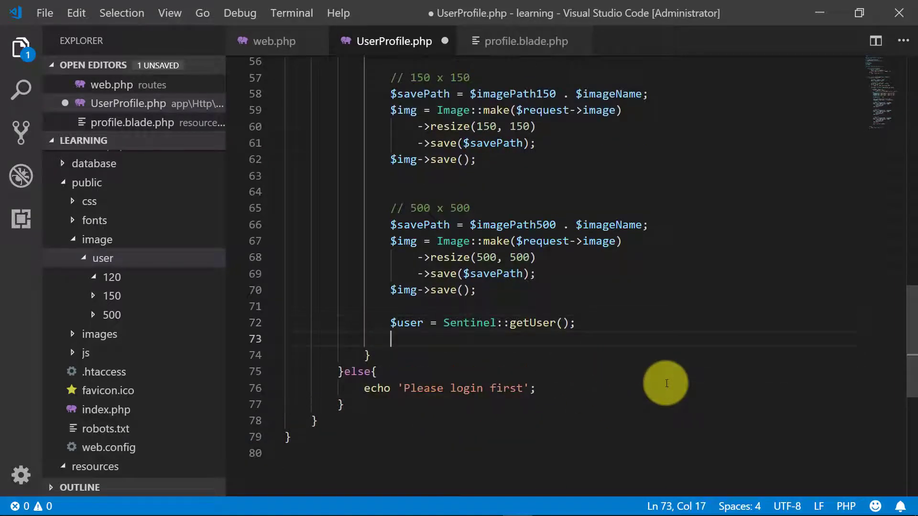
{"action": "type", "text": "$user->"}
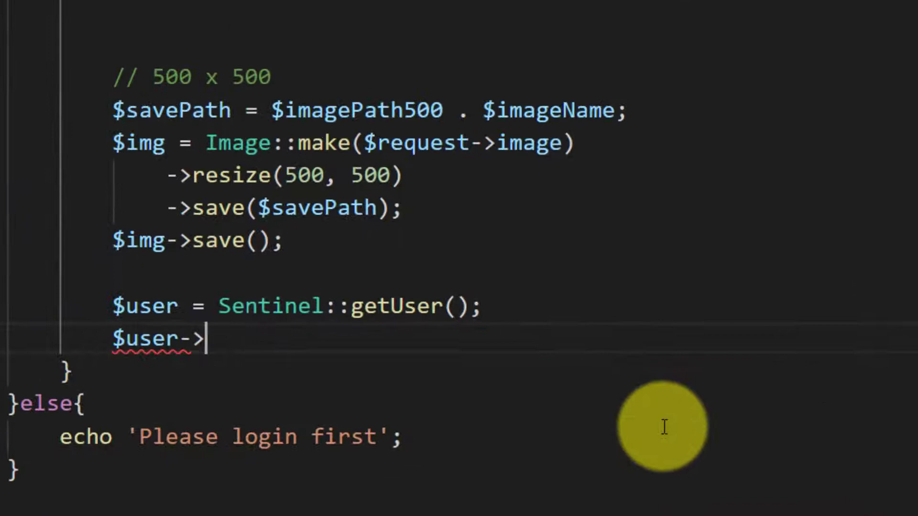
{"action": "type", "text": "image"}
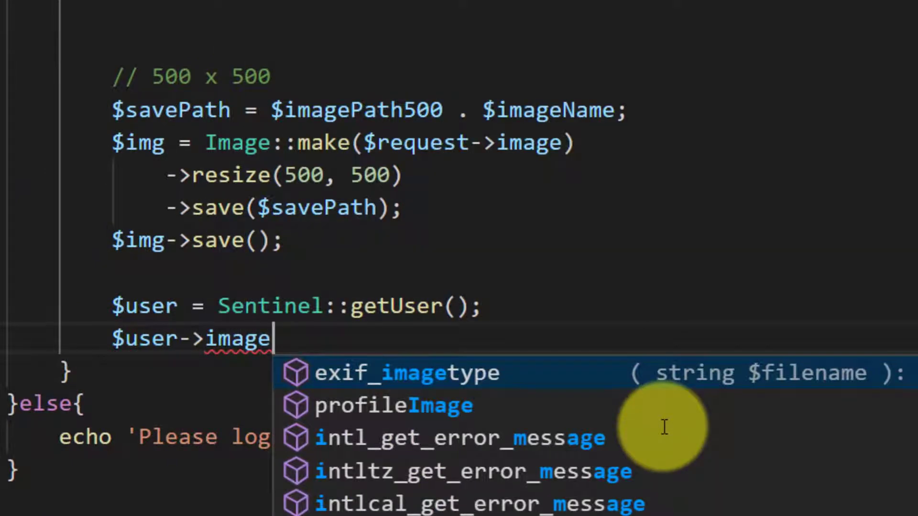
{"action": "type", "text": " = "}
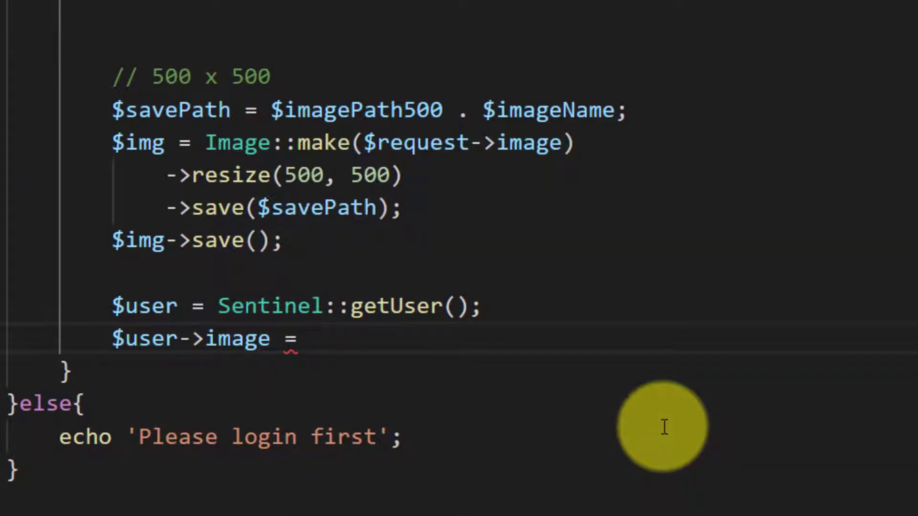
{"action": "type", "text": "$im"}
{"action": "key", "text": "Return"}
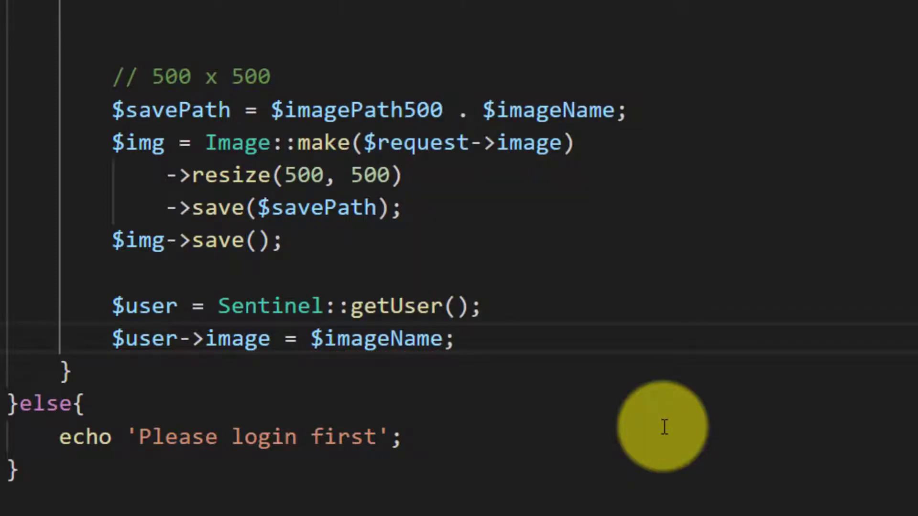
{"action": "key", "text": "Return"}
{"action": "key", "text": "Return"}
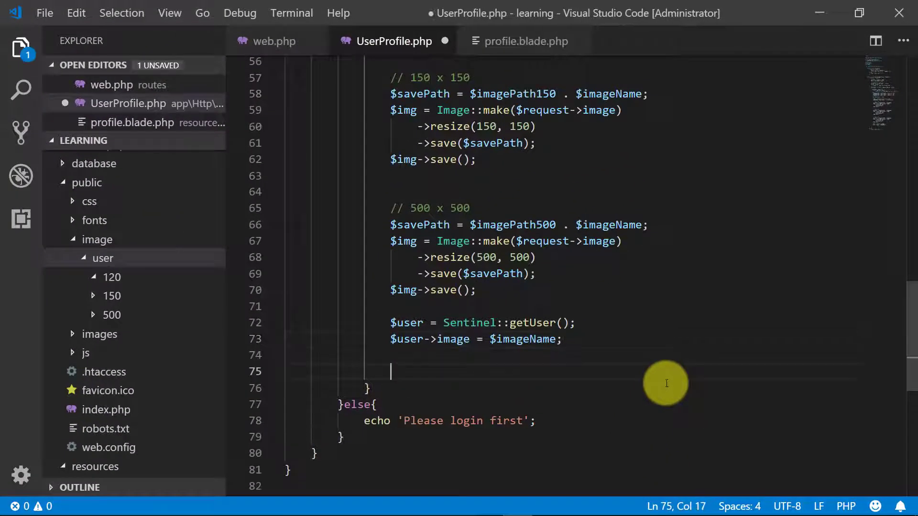
{"action": "scroll", "coordinate": [666, 384], "scroll_direction": "up", "scroll_amount": 10}
{"action": "scroll", "coordinate": [657, 385], "scroll_direction": "up", "scroll_amount": 8}
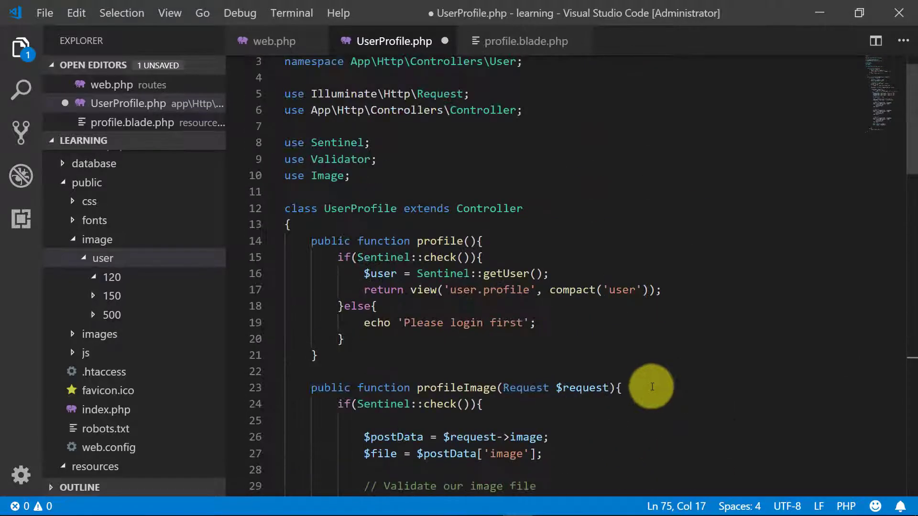
{"action": "scroll", "coordinate": [444, 346], "scroll_direction": "down", "scroll_amount": 7}
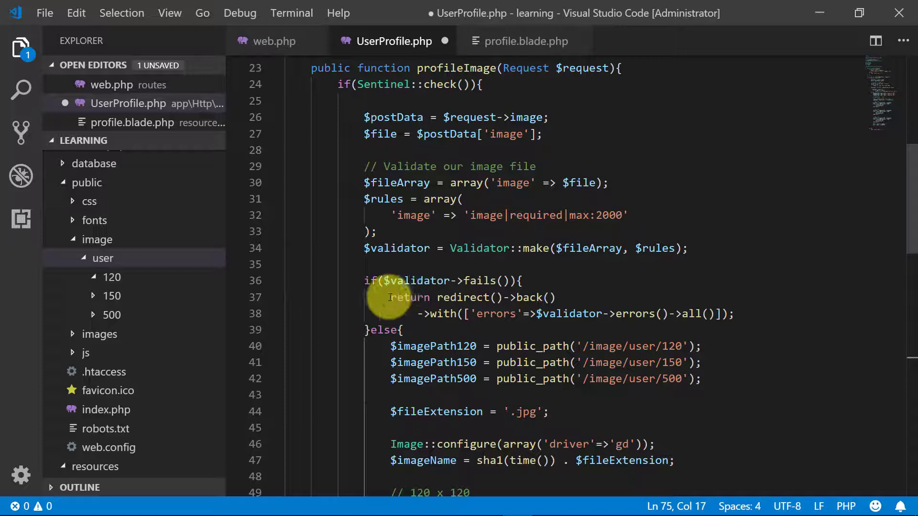
{"action": "left_click_drag", "start_coordinate": [389, 297], "coordinate": [746, 314]}
{"action": "key", "text": "ctrl+c"}
{"action": "scroll", "coordinate": [674, 349], "scroll_direction": "down", "scroll_amount": 10}
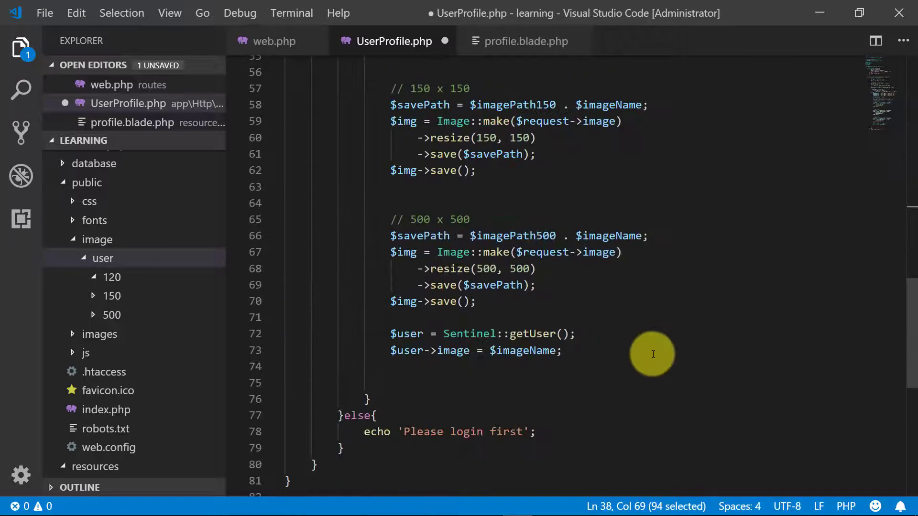
{"action": "left_click", "coordinate": [484, 369]}
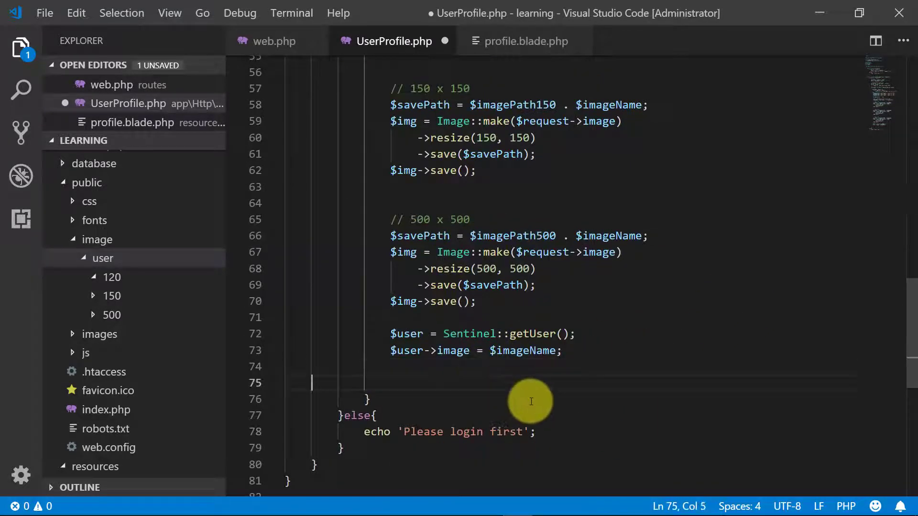
- Paste the redirect on line 75, replacing 'errors' and the validator expression with success values
{"action": "key", "text": "ctrl+v"}
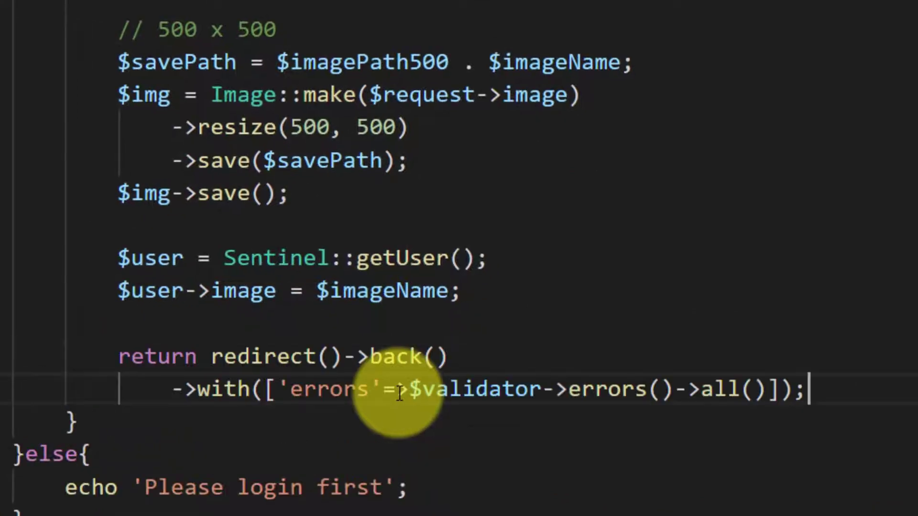
{"action": "double_click", "coordinate": [338, 390]}
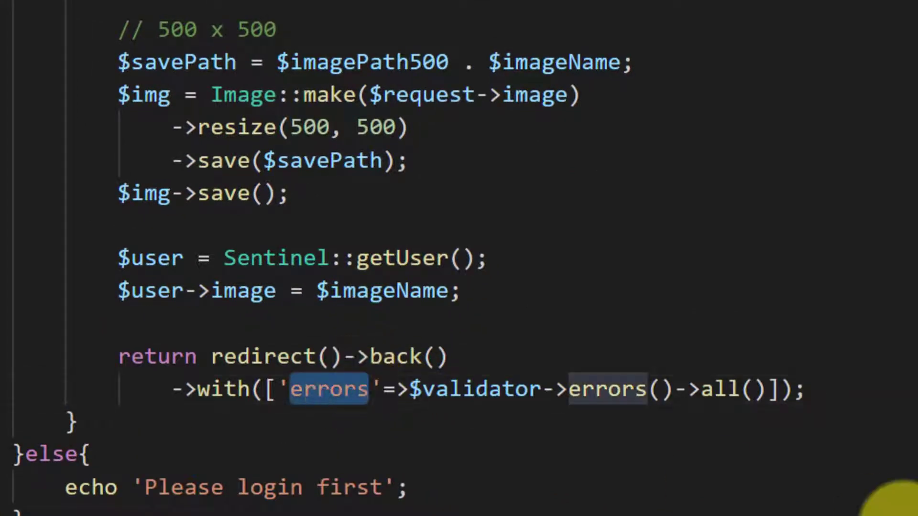
{"action": "type", "text": "success"}
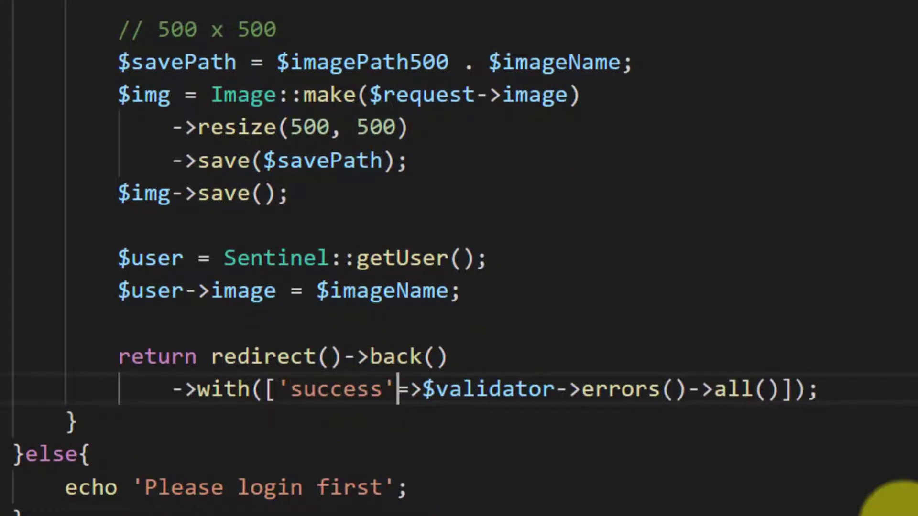
{"action": "key", "text": "shift+End"}
{"action": "key", "text": "shift+Left"}
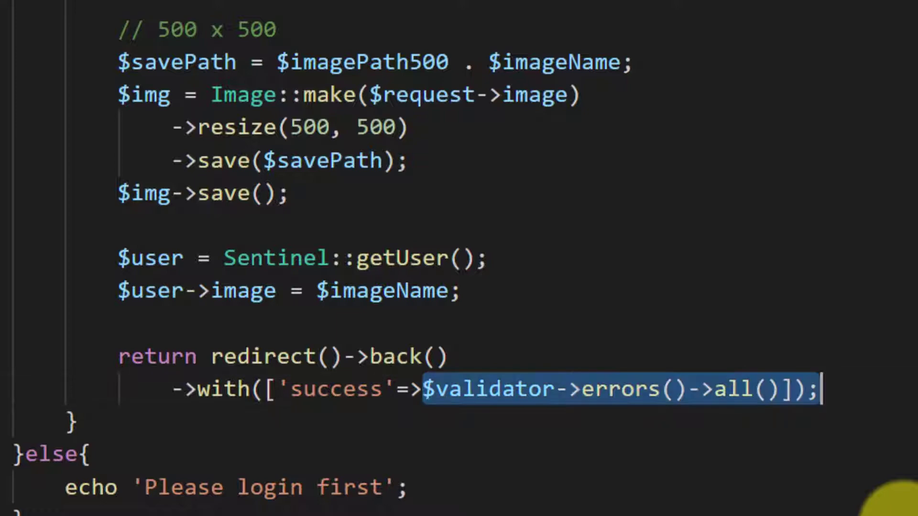
{"action": "key", "text": "BackSpace"}
{"action": "type", "text": "'Image uploaded succe"}
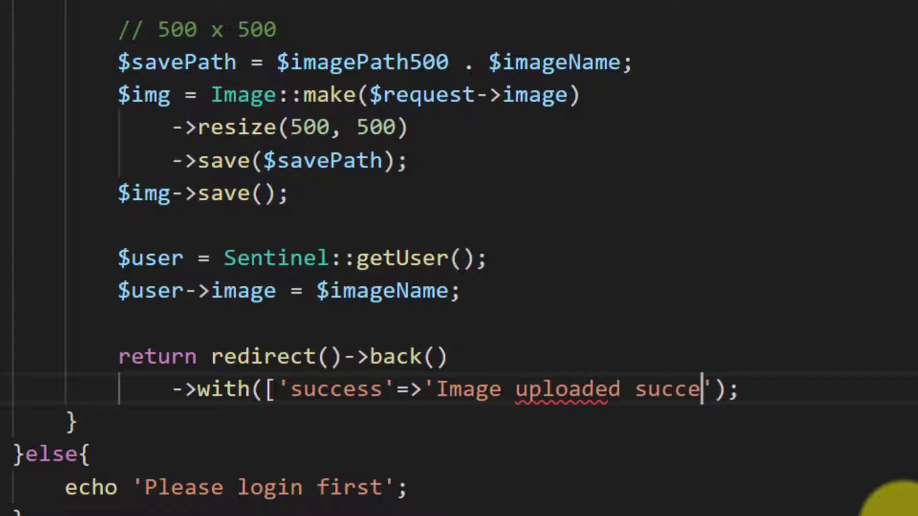
{"action": "type", "text": "ssfully']"}
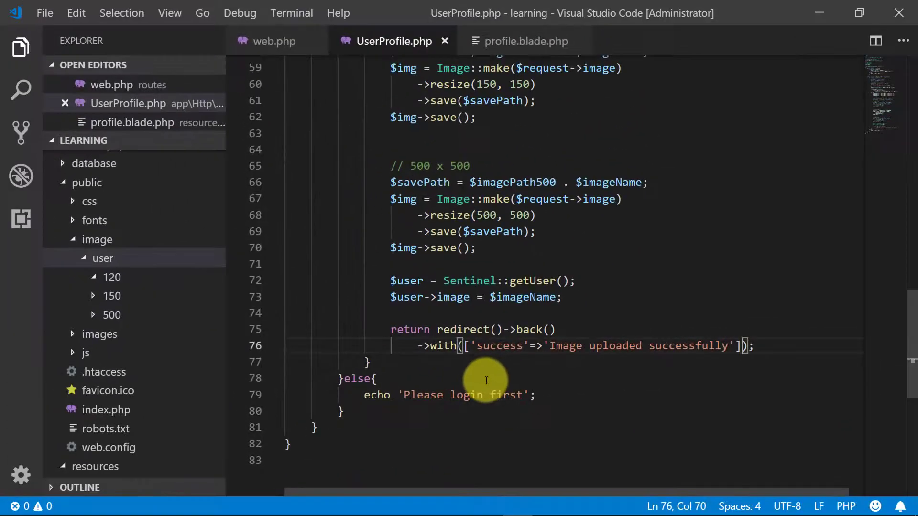
{"action": "scroll", "coordinate": [486, 380], "scroll_direction": "up", "scroll_amount": 2}
{"action": "double_click", "coordinate": [492, 411]}
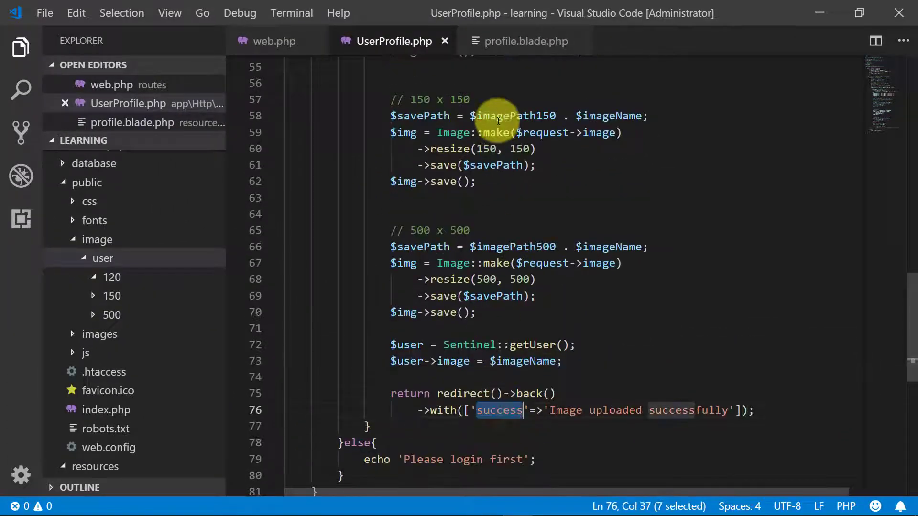
{"action": "left_click", "coordinate": [528, 41]}
{"action": "scroll", "coordinate": [423, 301], "scroll_direction": "down", "scroll_amount": 2}
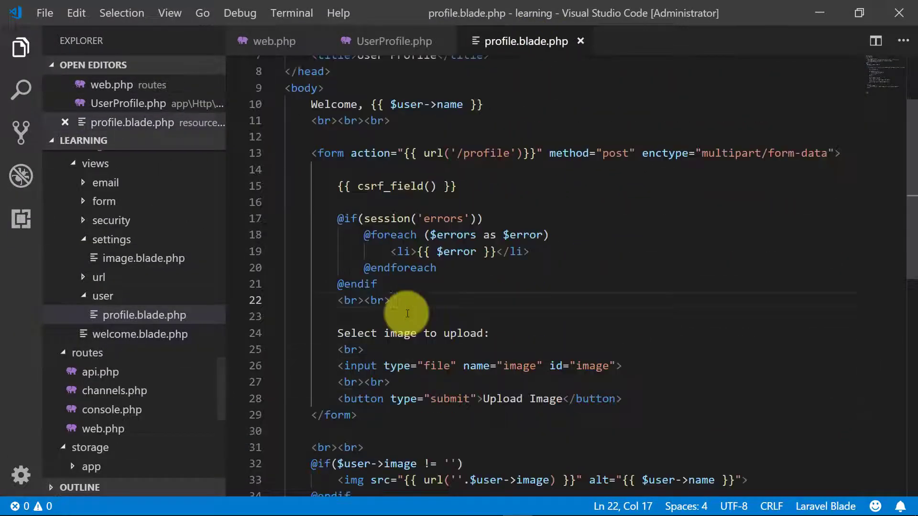
{"action": "left_click_drag", "start_coordinate": [338, 218], "coordinate": [434, 285]}
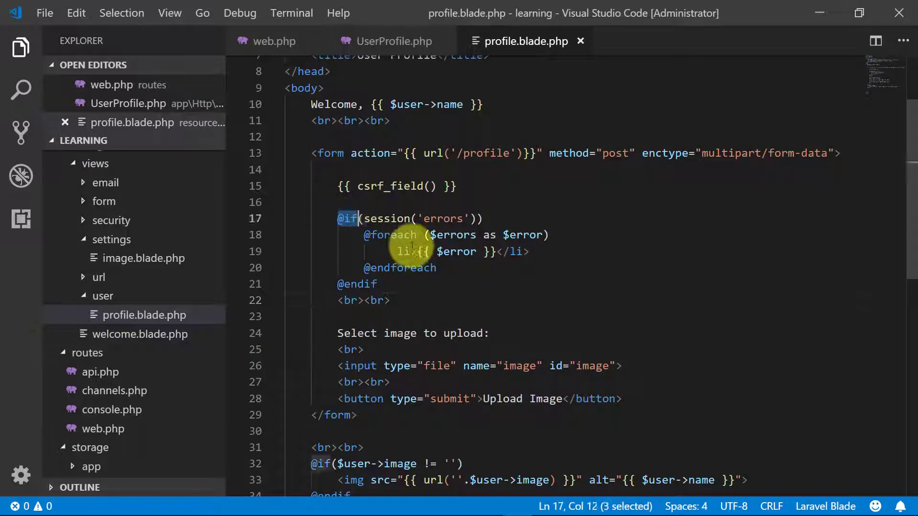
{"action": "left_click", "coordinate": [434, 285]}
{"action": "key", "text": "Return"}
{"action": "key", "text": "Return"}
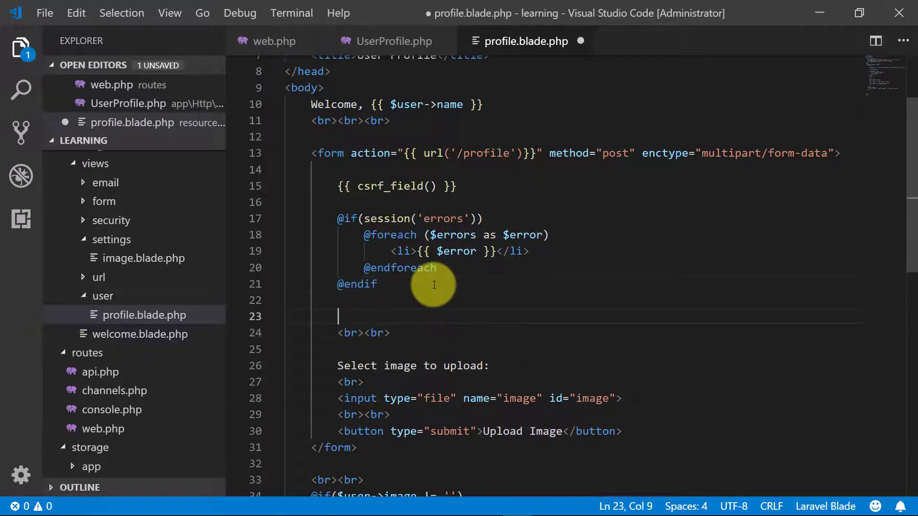
{"action": "type", "text": "@if(session('errors'))             @foreach ($errors as $error)                 <li>{{ $error }}</li>             @endforeach         @endif"}
{"action": "double_click", "coordinate": [434, 322]}
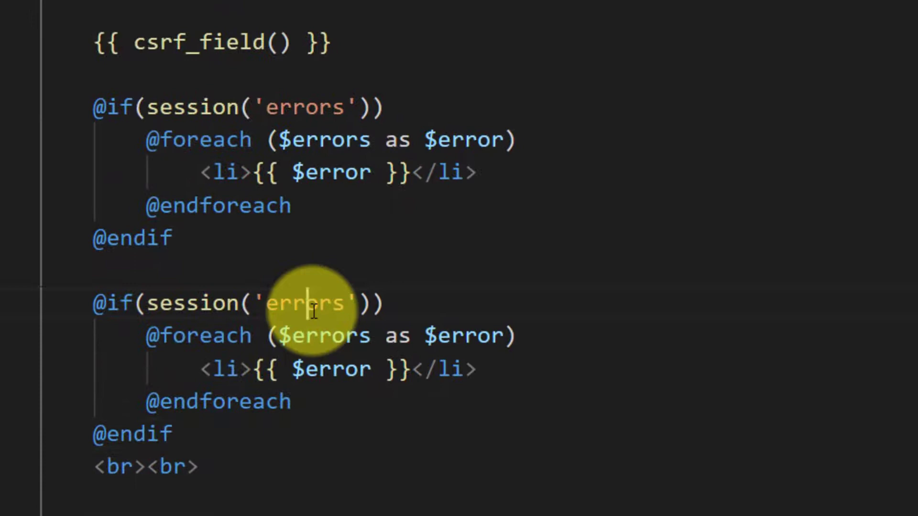
{"action": "type", "text": "succes"}
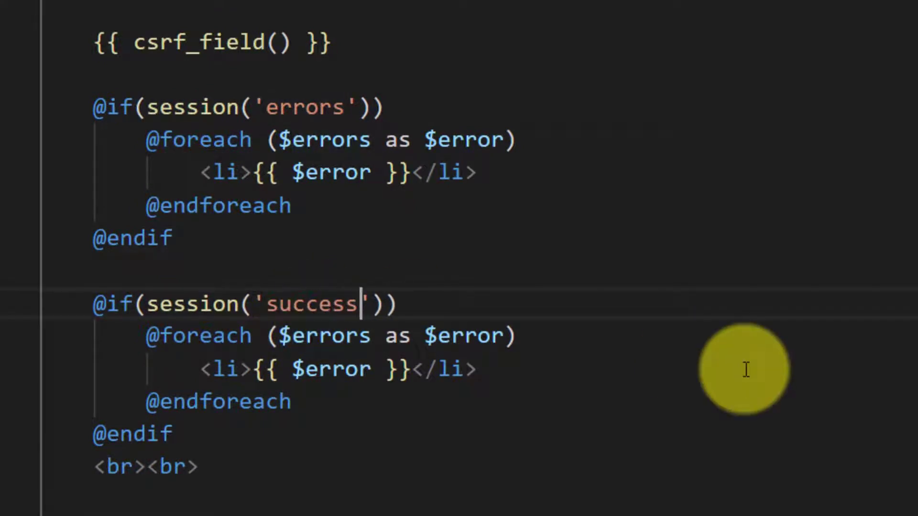
{"action": "key", "text": "Down"}
{"action": "key", "text": "Home"}
{"action": "key", "text": "shift+End"}
{"action": "key", "text": "BackSpace"}
{"action": "key", "text": "Down"}
{"action": "key", "text": "Down"}
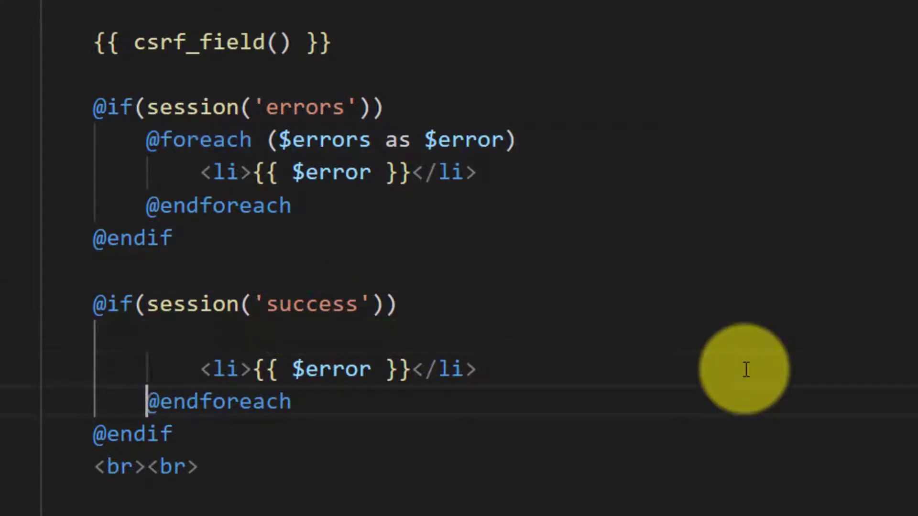
{"action": "key", "text": "shift+End"}
{"action": "key", "text": "BackSpace"}
- Remove the <li> tags and leftover blank lines around the message
{"action": "key", "text": "Up"}
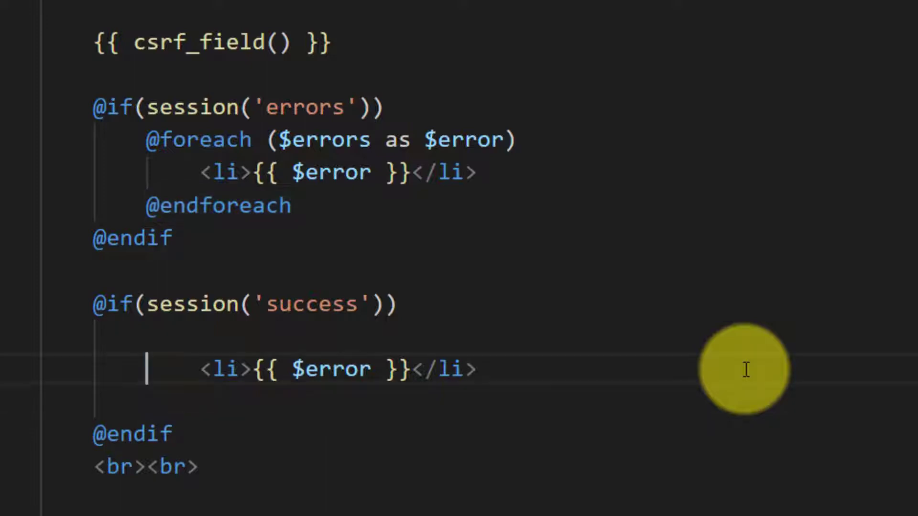
{"action": "key", "text": "shift+Right"}
{"action": "key", "text": "shift+Right"}
{"action": "key", "text": "shift+Right"}
{"action": "key", "text": "shift+Right"}
{"action": "key", "text": "shift+Right"}
{"action": "key", "text": "shift+Right"}
{"action": "key", "text": "BackSpace"}
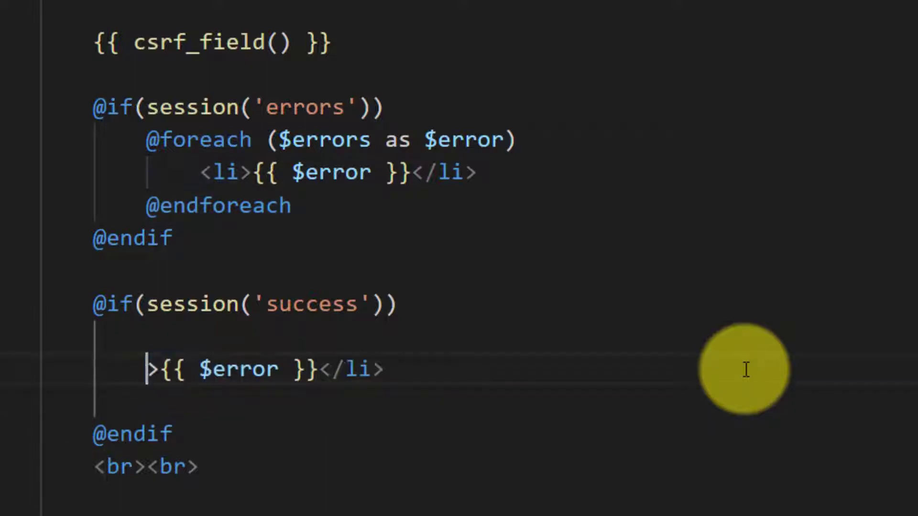
{"action": "key", "text": "Delete"}
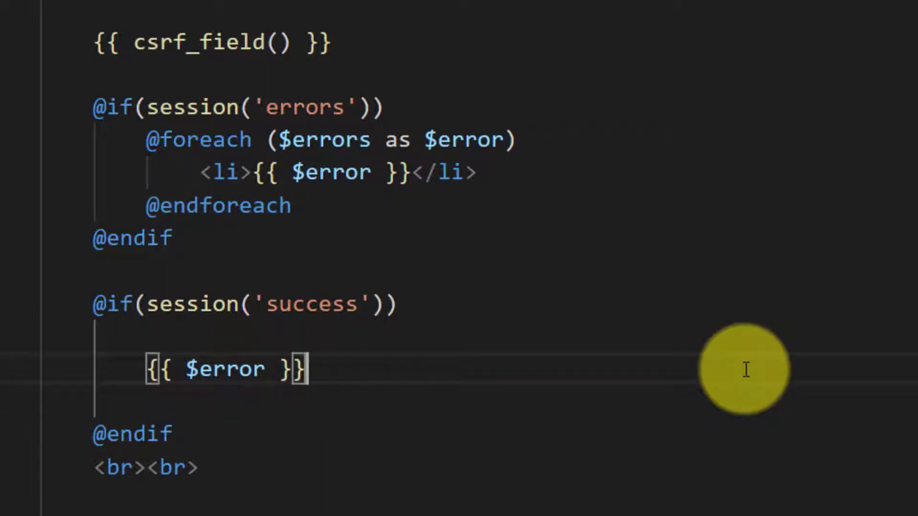
{"action": "key", "text": "Delete"}
{"action": "key", "text": "Up"}
{"action": "key", "text": "BackSpace"}
{"action": "key", "text": "BackSpace"}
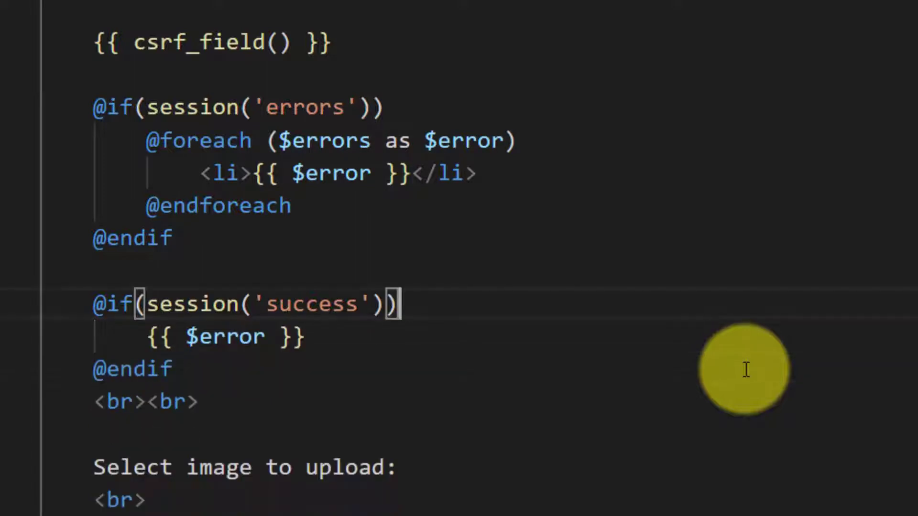
- Replace $error with session('success') on the message line
{"action": "left_click", "coordinate": [137, 304]}
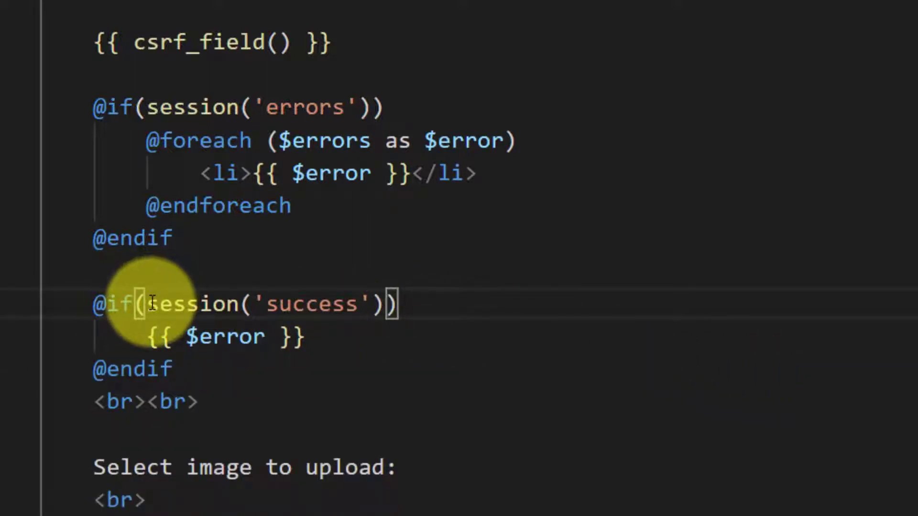
{"action": "double_click", "coordinate": [147, 305]}
{"action": "left_click_drag", "start_coordinate": [187, 336], "coordinate": [267, 337]}
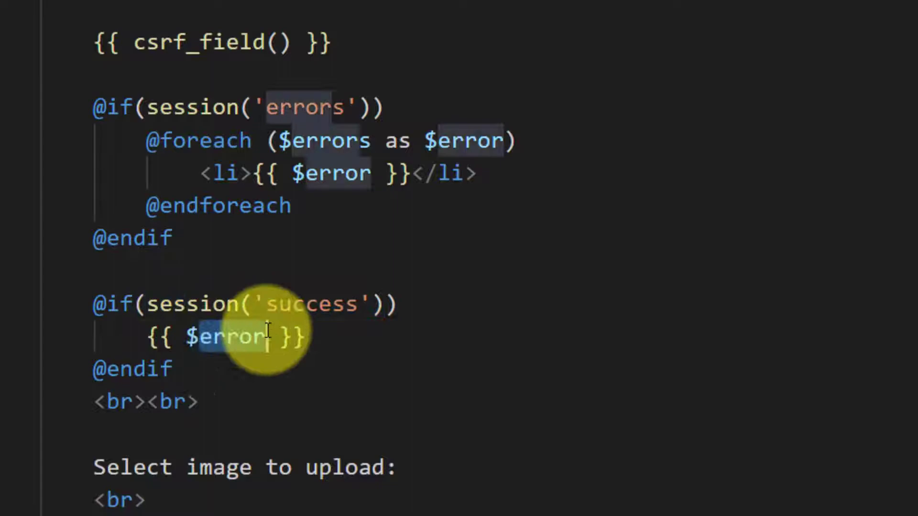
{"action": "type", "text": "session('success')"}
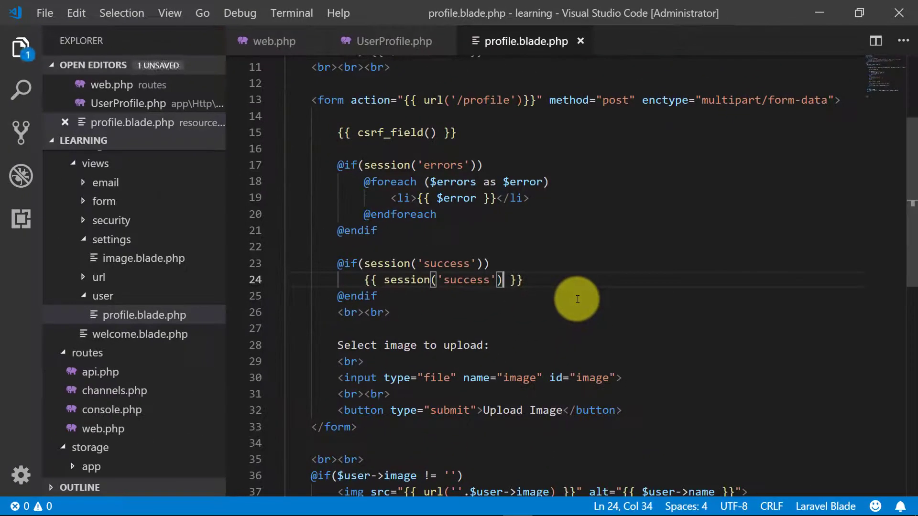
- Change the $postData line in UserProfile.php to read $request->only('image')
{"action": "left_click", "coordinate": [390, 41]}
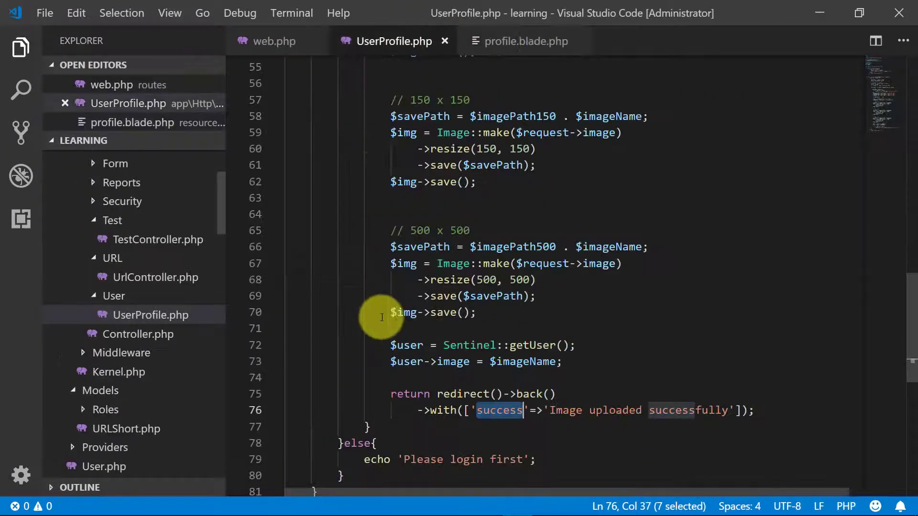
{"action": "scroll", "coordinate": [450, 295], "scroll_direction": "up", "scroll_amount": 10}
{"action": "scroll", "coordinate": [450, 295], "scroll_direction": "up", "scroll_amount": 5}
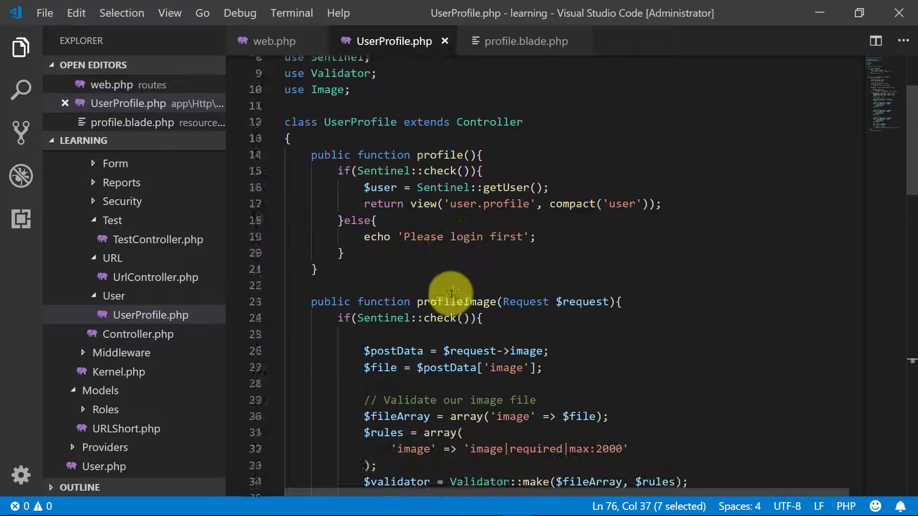
{"action": "scroll", "coordinate": [452, 295], "scroll_direction": "down", "scroll_amount": 2}
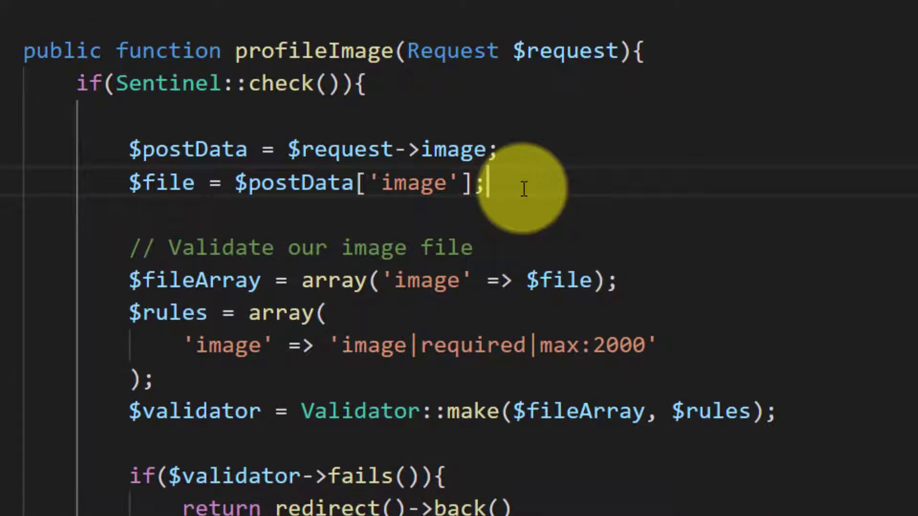
{"action": "left_click", "coordinate": [422, 150]}
{"action": "mouse_move", "coordinate": [578, 412]}
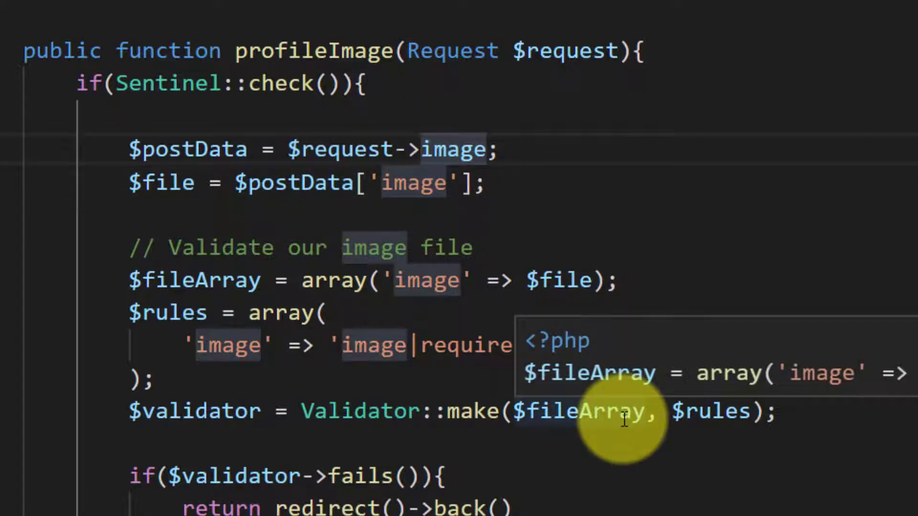
{"action": "type", "text": "only("}
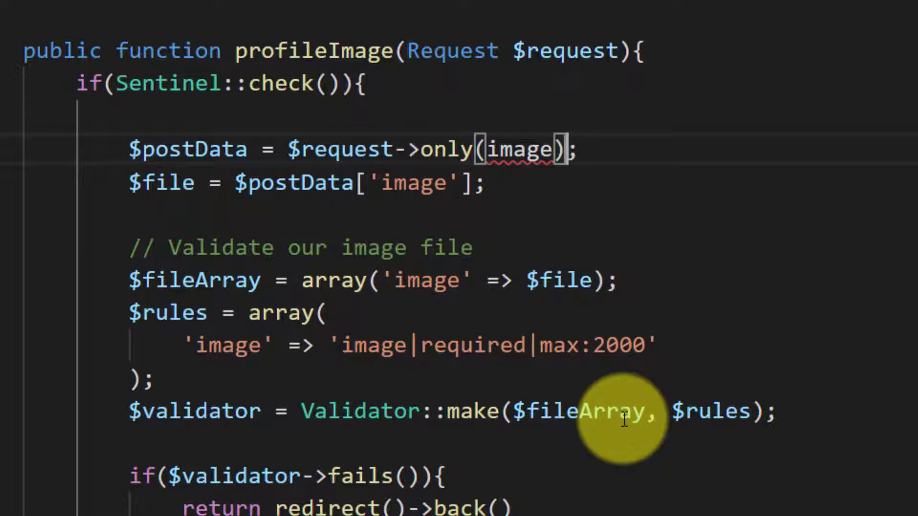
{"action": "key", "text": "ctrl+shift+Left"}
{"action": "type", "text": "'"}
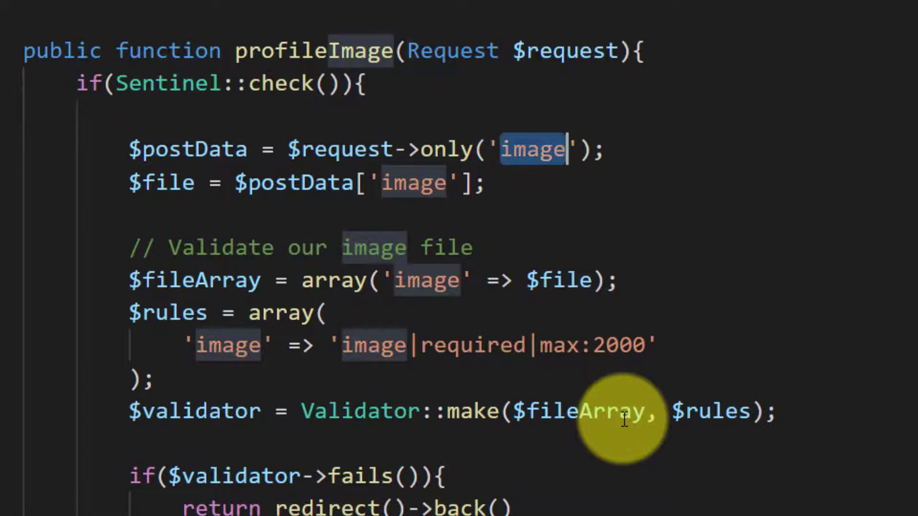
{"action": "left_click", "coordinate": [624, 252]}
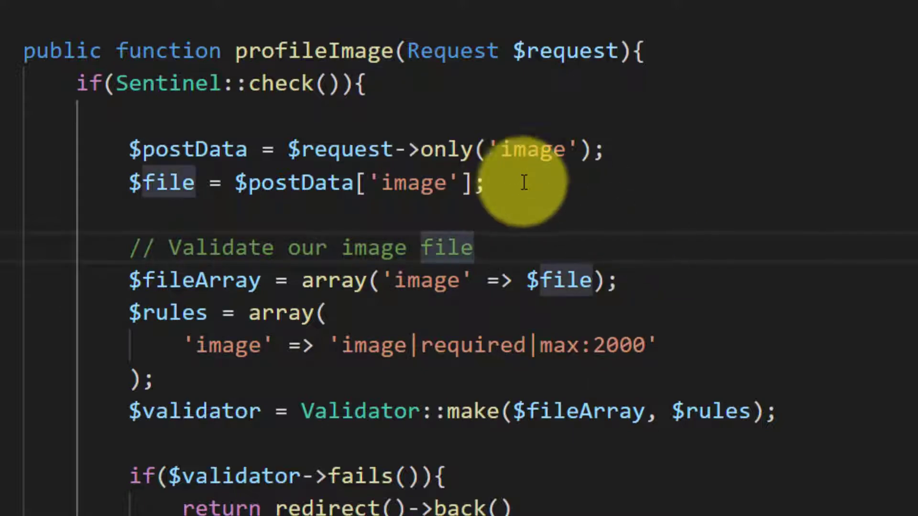
{"action": "left_click_drag", "start_coordinate": [502, 183], "coordinate": [129, 149]}
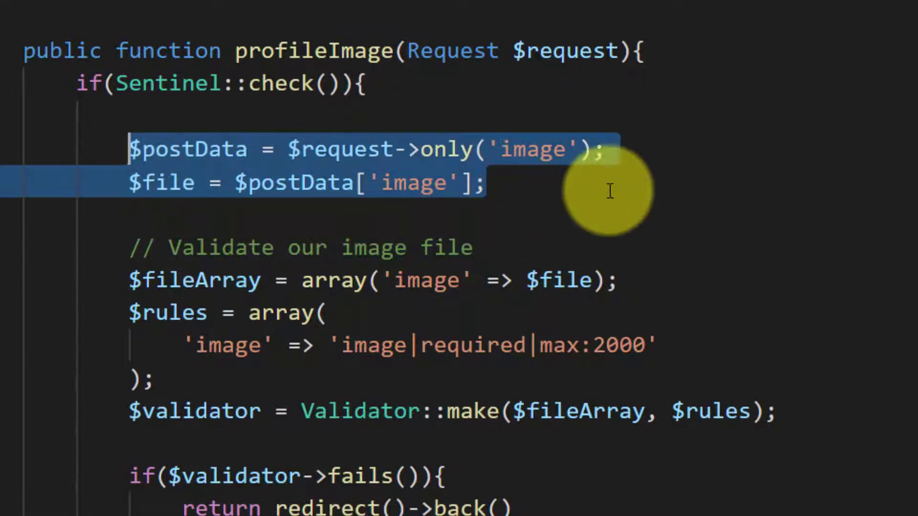
{"action": "left_click", "coordinate": [559, 188]}
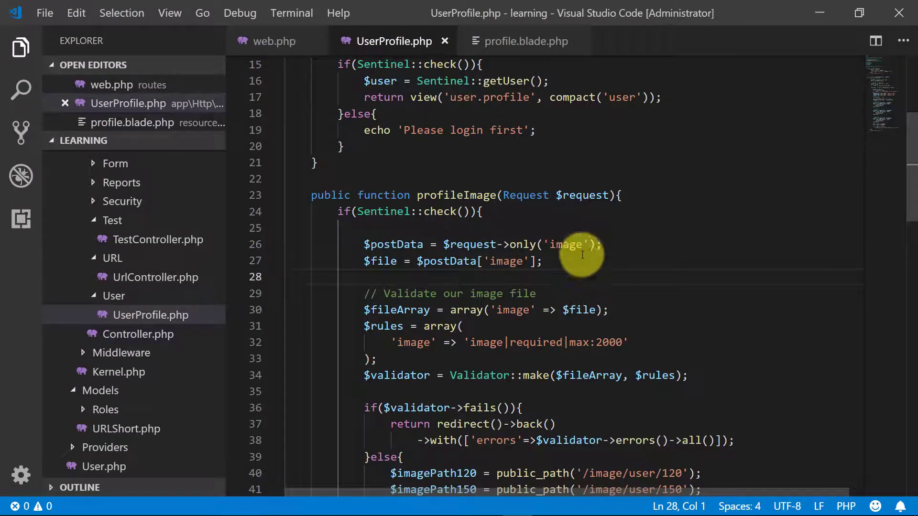
{"action": "scroll", "coordinate": [463, 334], "scroll_direction": "down", "scroll_amount": 9}
{"action": "scroll", "coordinate": [466, 337], "scroll_direction": "down", "scroll_amount": 9}
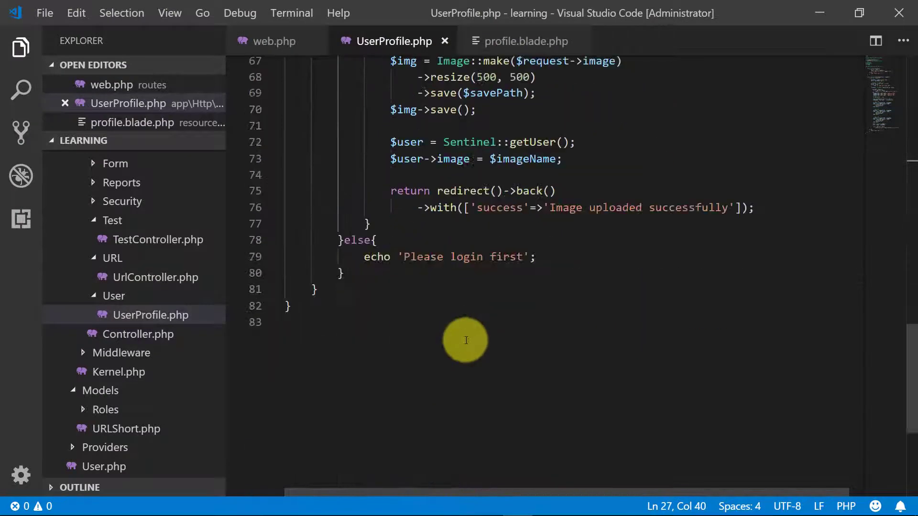
{"action": "scroll", "coordinate": [466, 337], "scroll_direction": "up", "scroll_amount": 1}
{"action": "scroll", "coordinate": [463, 316], "scroll_direction": "up", "scroll_amount": 1}
{"action": "scroll", "coordinate": [463, 287], "scroll_direction": "up", "scroll_amount": 1}
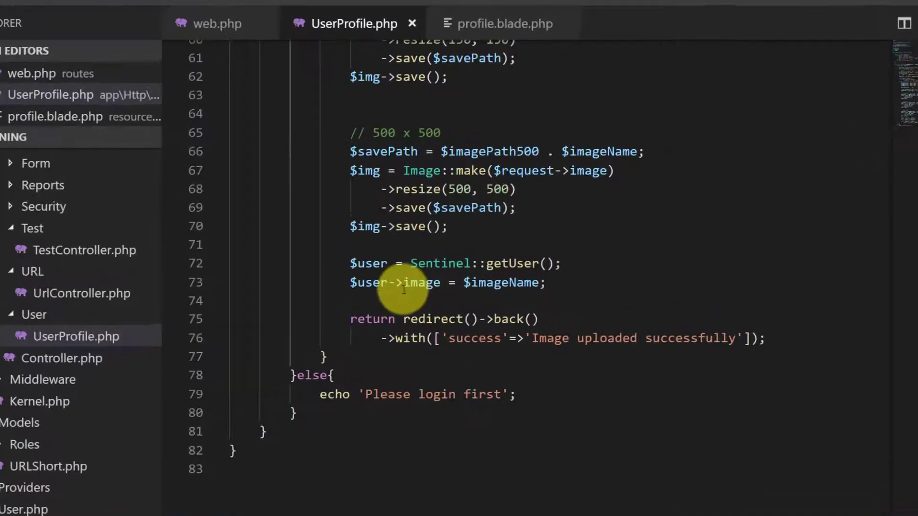
- Add $user->save(); on a new line after $user->image = $imageName;
{"action": "left_click", "coordinate": [595, 269]}
{"action": "key", "text": "Return"}
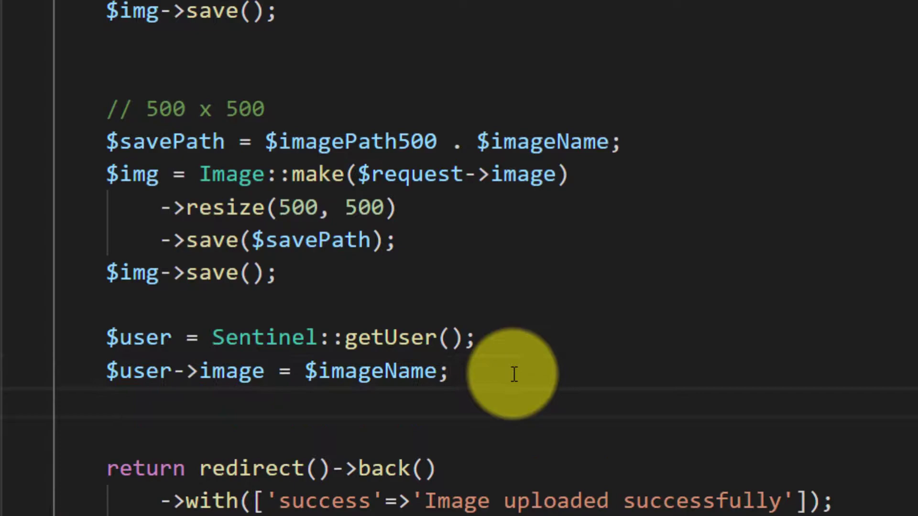
{"action": "type", "text": "$user"}
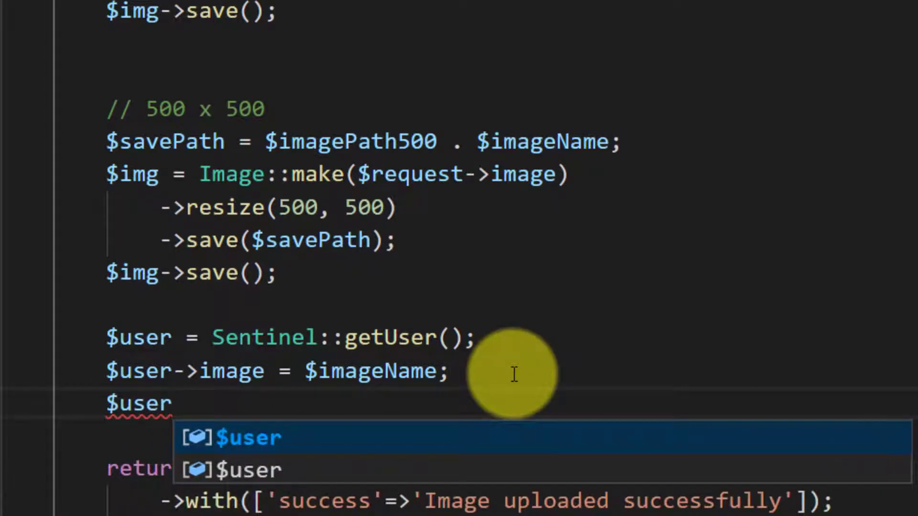
{"action": "type", "text": "->save()"}
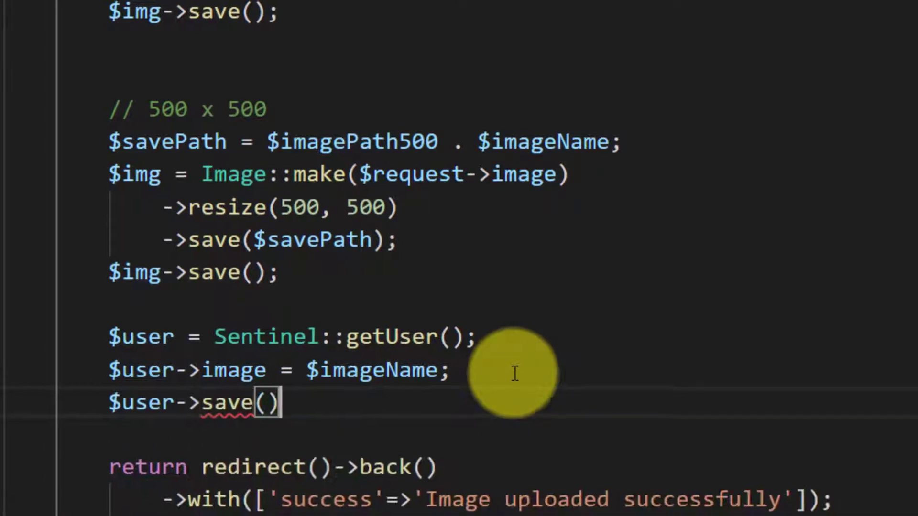
{"action": "type", "text": ";"}
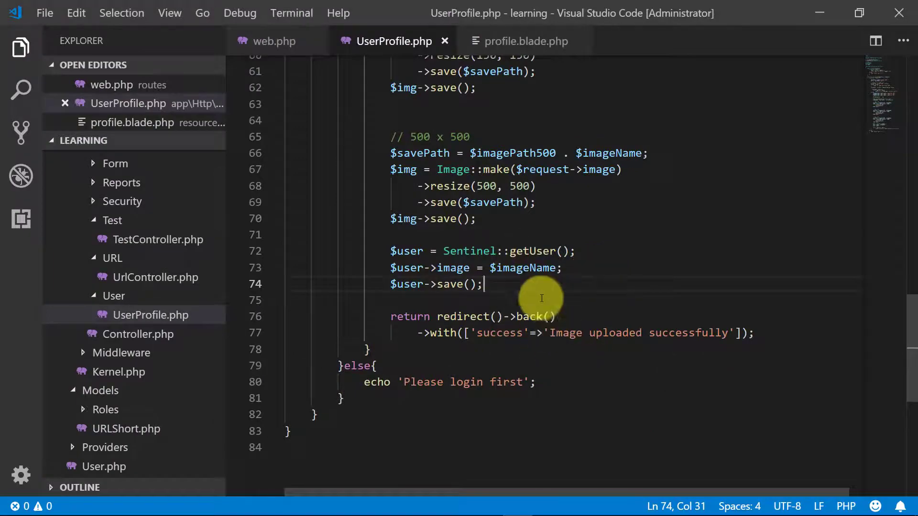
{"action": "scroll", "coordinate": [543, 302], "scroll_direction": "up", "scroll_amount": 4}
{"action": "scroll", "coordinate": [588, 287], "scroll_direction": "up", "scroll_amount": 3}
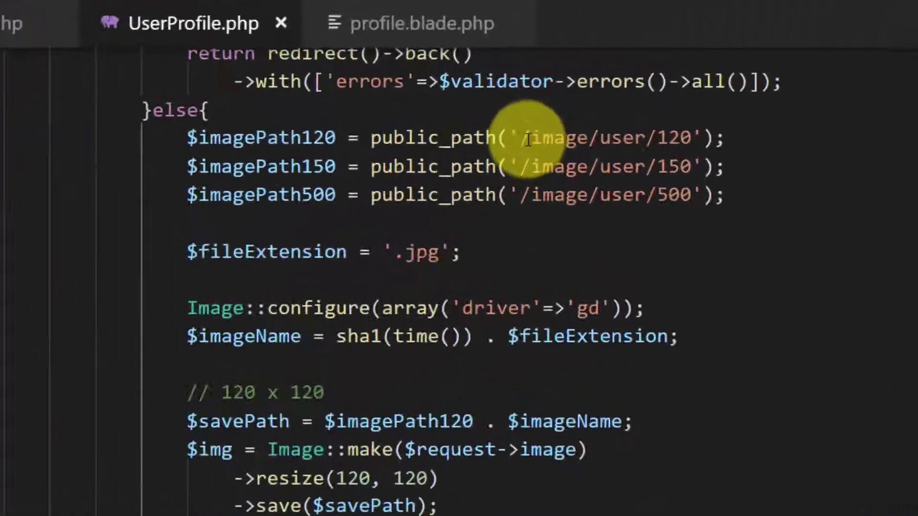
- Copy the '/image/user/120/' path into the img url in profile.blade.php
{"action": "left_click_drag", "start_coordinate": [522, 138], "coordinate": [706, 140]}
{"action": "key", "text": "ctrl+c"}
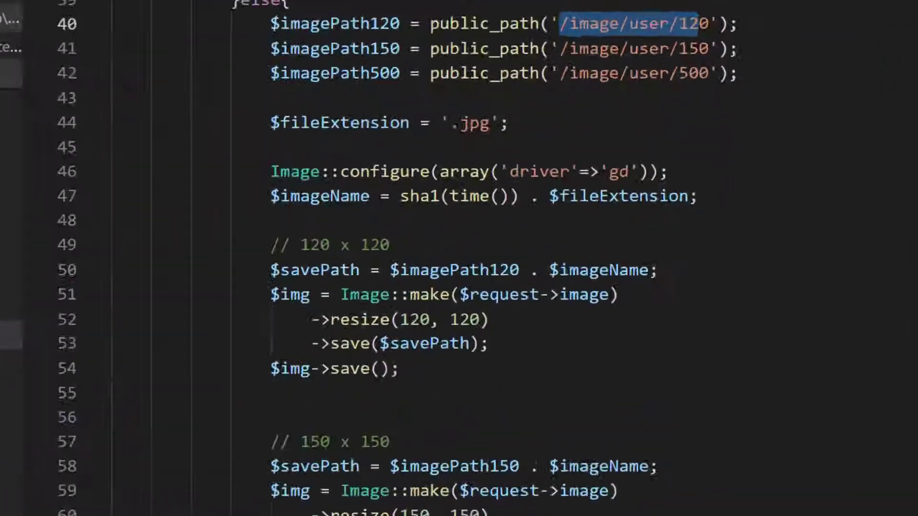
{"action": "left_click", "coordinate": [384, 17]}
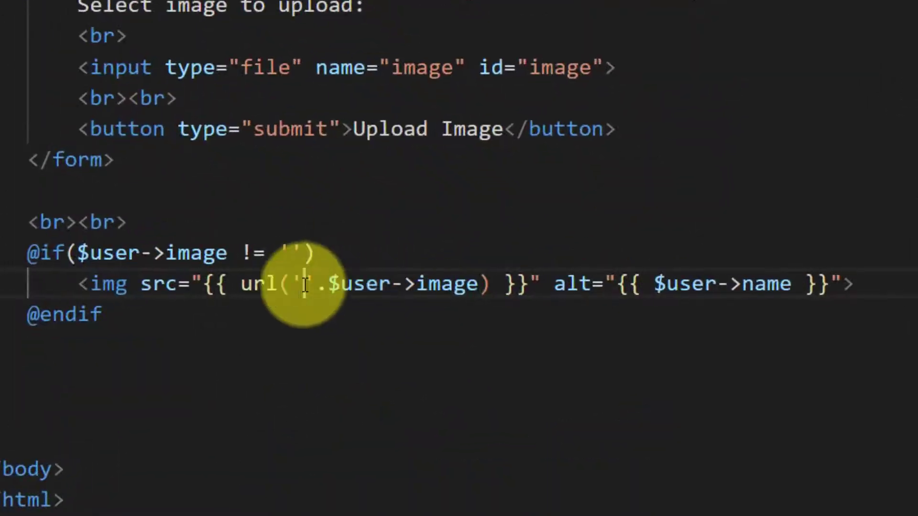
{"action": "key", "text": "ctrl+v"}
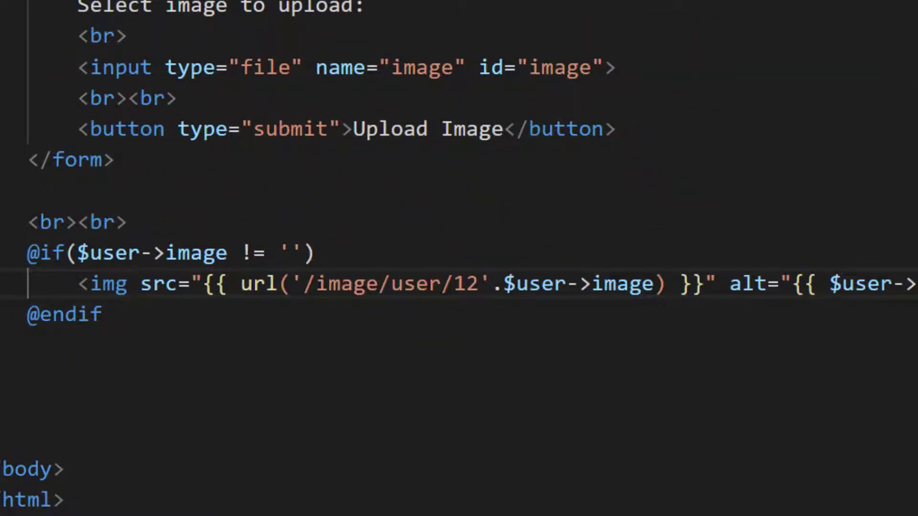
{"action": "type", "text": "0"}
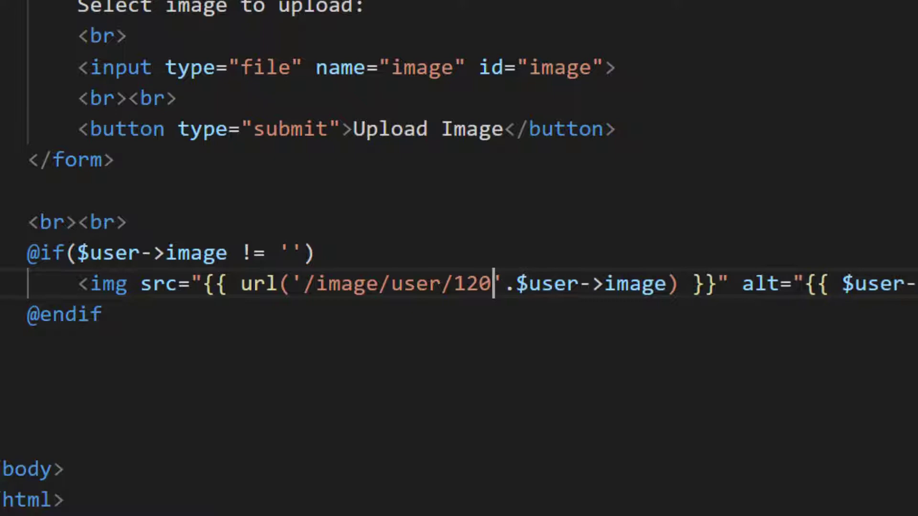
{"action": "type", "text": "/"}
- Add another <br><br> line and an img tag copy for the 150 folder
{"action": "key", "text": "Up"}
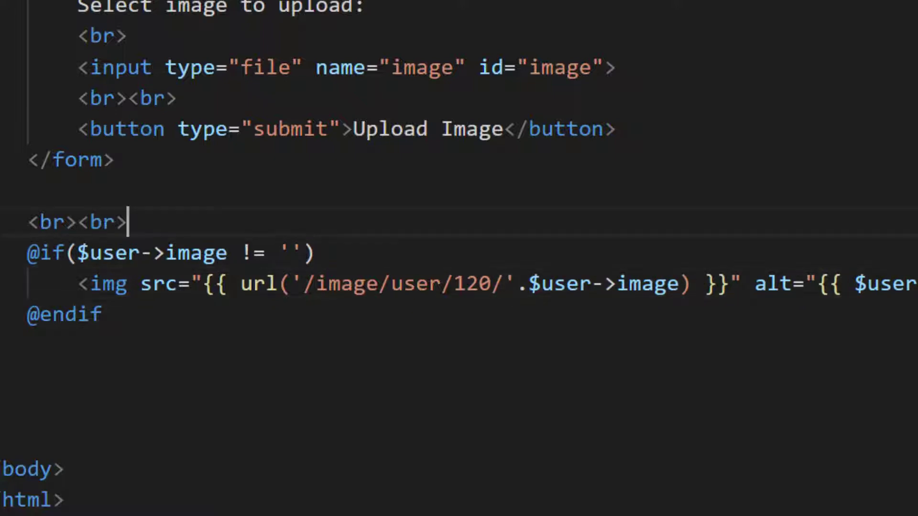
{"action": "key", "text": "shift+Home"}
{"action": "key", "text": "ctrl+c"}
{"action": "key", "text": "Down"}
{"action": "key", "text": "Down"}
{"action": "key", "text": "End"}
{"action": "key", "text": "Return"}
{"action": "key", "text": "ctrl+v"}
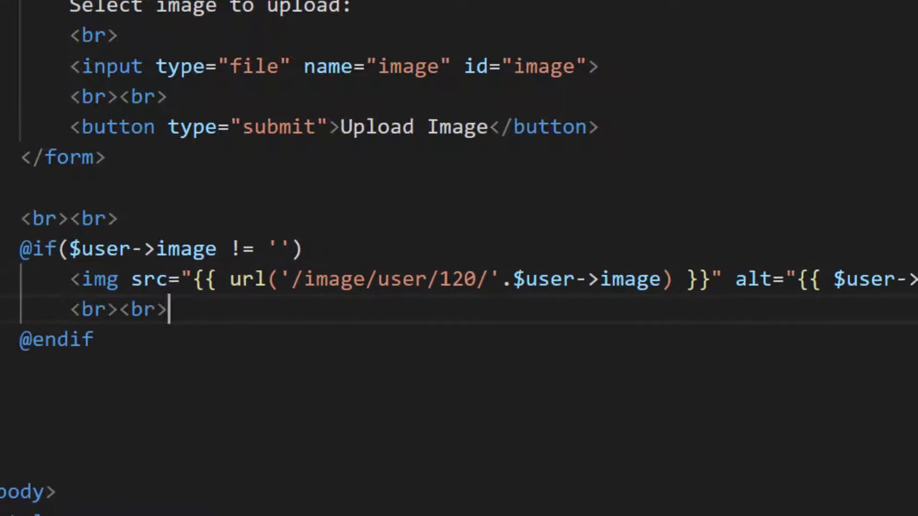
{"action": "key", "text": "Up"}
{"action": "key", "text": "Home"}
{"action": "key", "text": "shift+End"}
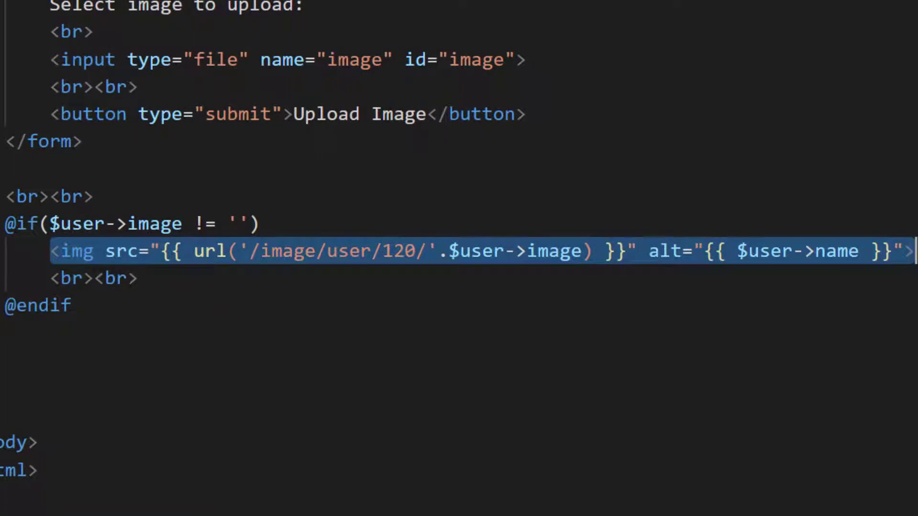
{"action": "key", "text": "ctrl+c"}
{"action": "key", "text": "Down"}
{"action": "key", "text": "Return"}
{"action": "key", "text": "ctrl+v"}
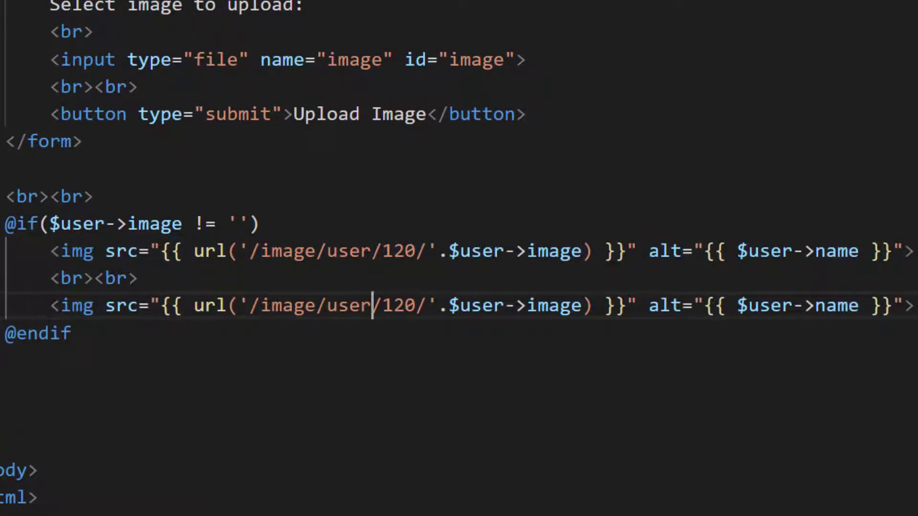
{"action": "key", "text": "Right"}
{"action": "key", "text": "shift+Right"}
- Duplicate the line breaks and img tag again, pointing the copy at 500
{"action": "key", "text": "shift+Home"}
{"action": "key", "text": "shift+Down"}
{"action": "key", "text": "shift+End"}
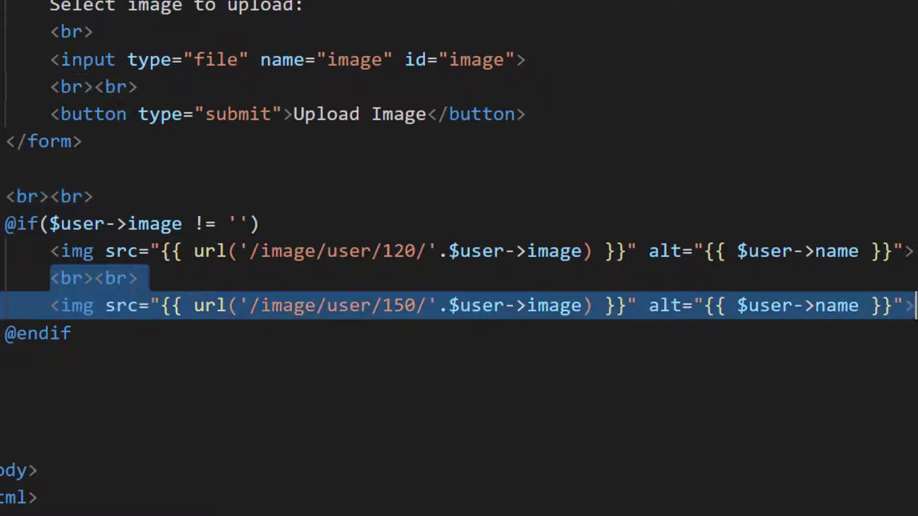
{"action": "key", "text": "ctrl+c"}
{"action": "key", "text": "Right"}
{"action": "key", "text": "Return"}
{"action": "key", "text": "ctrl+v"}
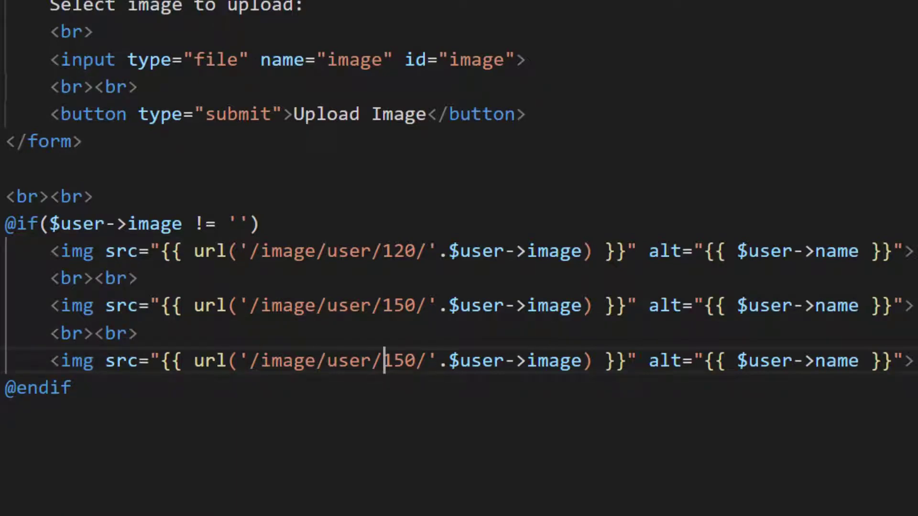
{"action": "key", "text": "Delete"}
{"action": "key", "text": "Right"}
{"action": "type", "text": "0"}
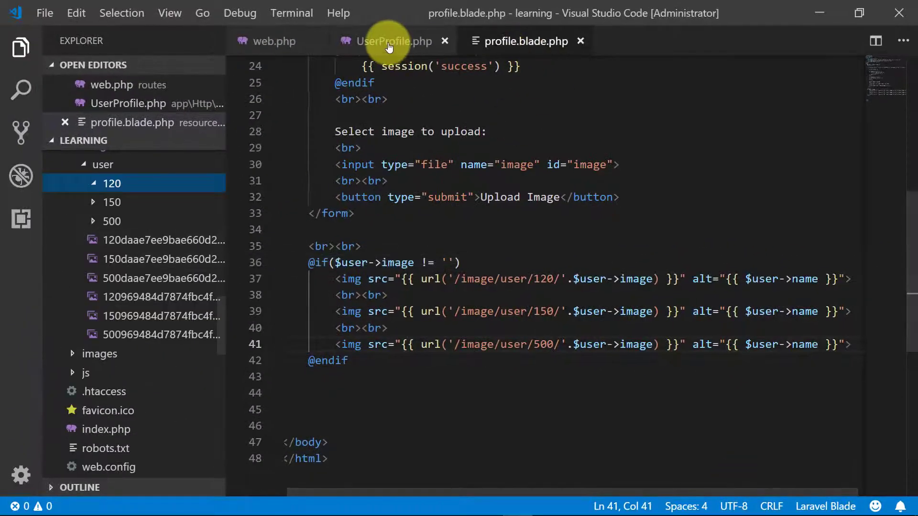
- Append '/' to the 120, 150 and 500 public_path strings and save UserProfile.php
{"action": "left_click", "coordinate": [388, 36]}
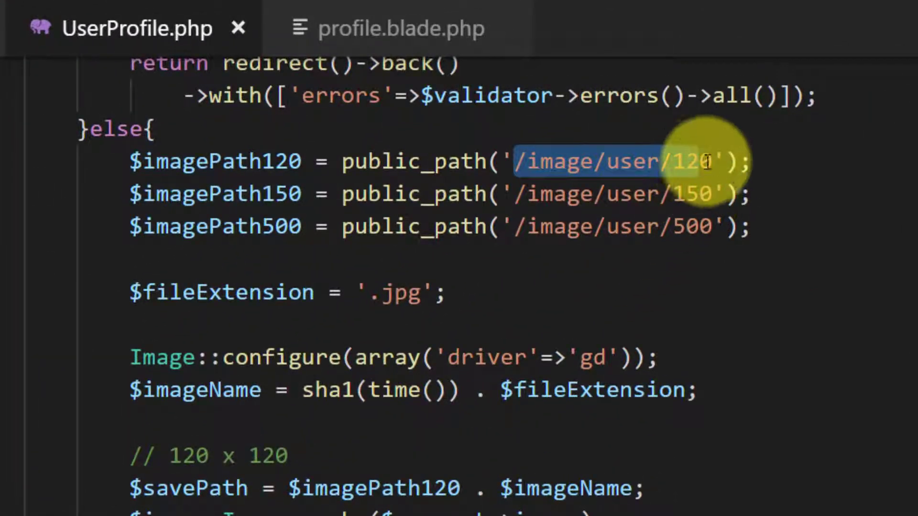
{"action": "left_click", "coordinate": [689, 151]}
{"action": "type", "text": "/"}
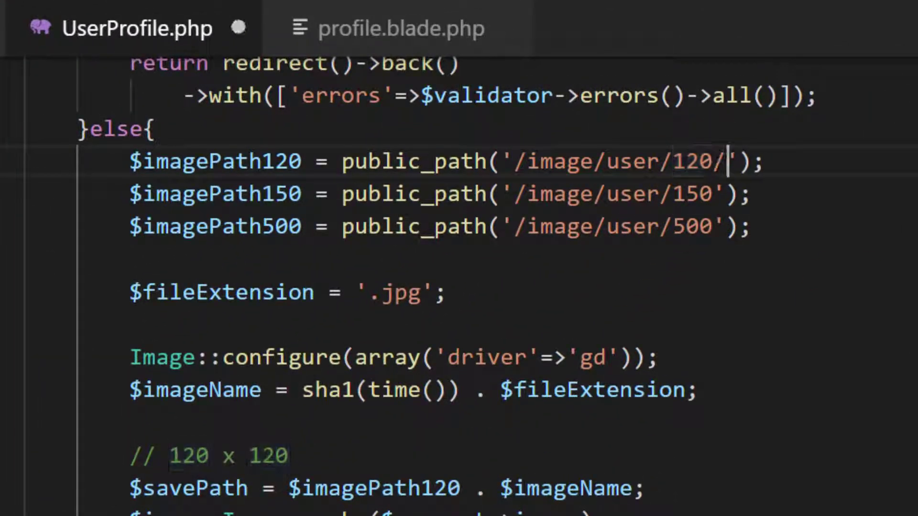
{"action": "key", "text": "Down"}
{"action": "key", "text": "Left"}
{"action": "type", "text": "/500"}
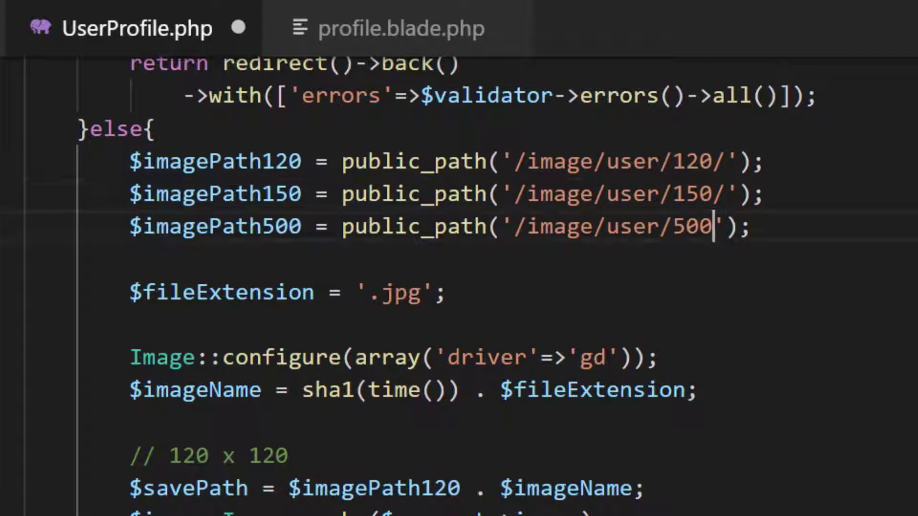
{"action": "type", "text": "/"}
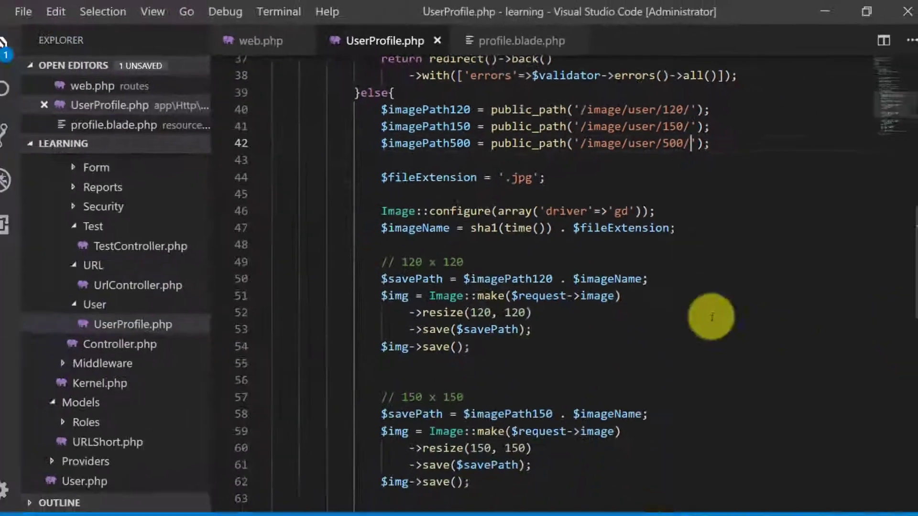
{"action": "mouse_move", "coordinate": [708, 194]}
{"action": "left_mouse_down"}
{"action": "mouse_move", "coordinate": [373, 172]}
{"action": "mouse_move", "coordinate": [386, 159]}
{"action": "left_mouse_up"}
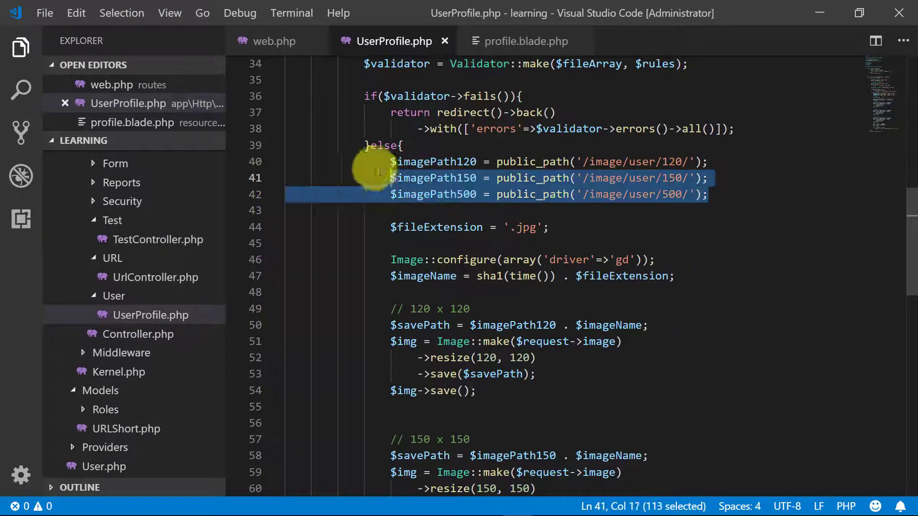
{"action": "left_click", "coordinate": [749, 195]}
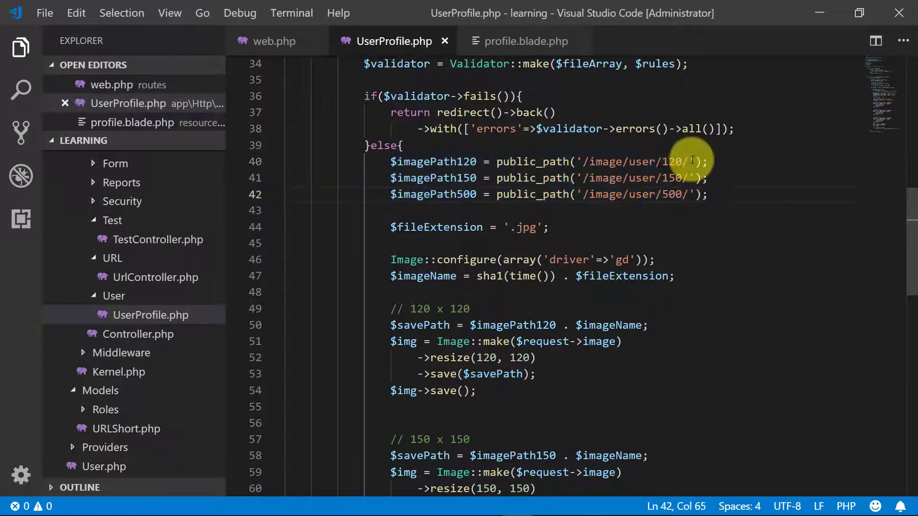
{"action": "left_click", "coordinate": [773, 228]}
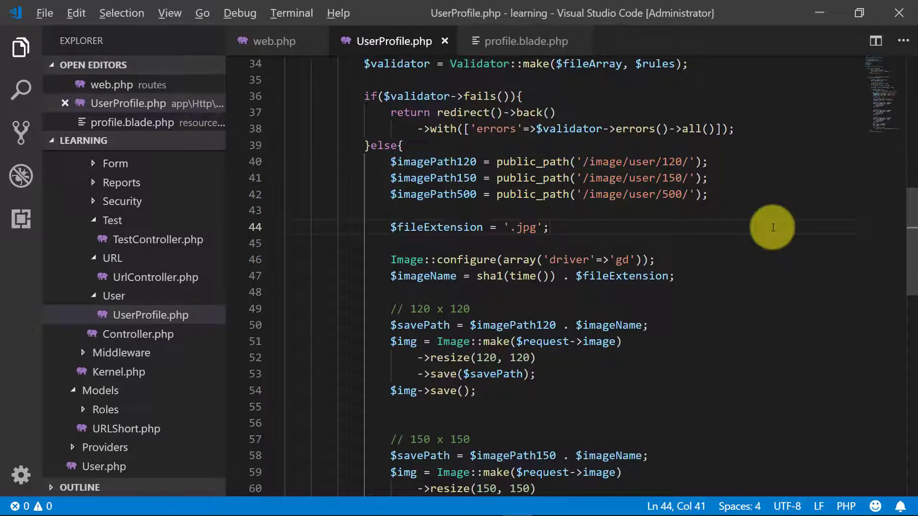
- Upload 600px-Emoji_u263a.svg through the profile page's Choose File and Upload Image buttons
{"action": "key", "text": "alt+Tab"}
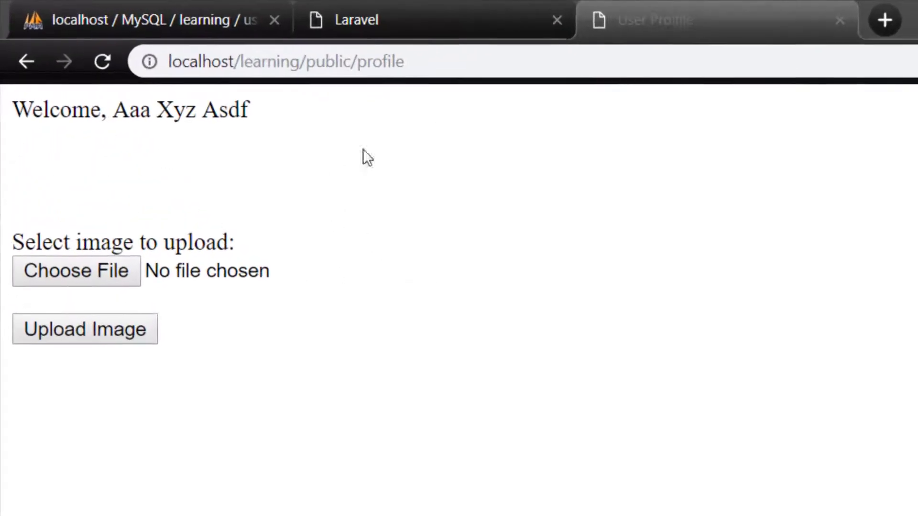
{"action": "left_click", "coordinate": [226, 31]}
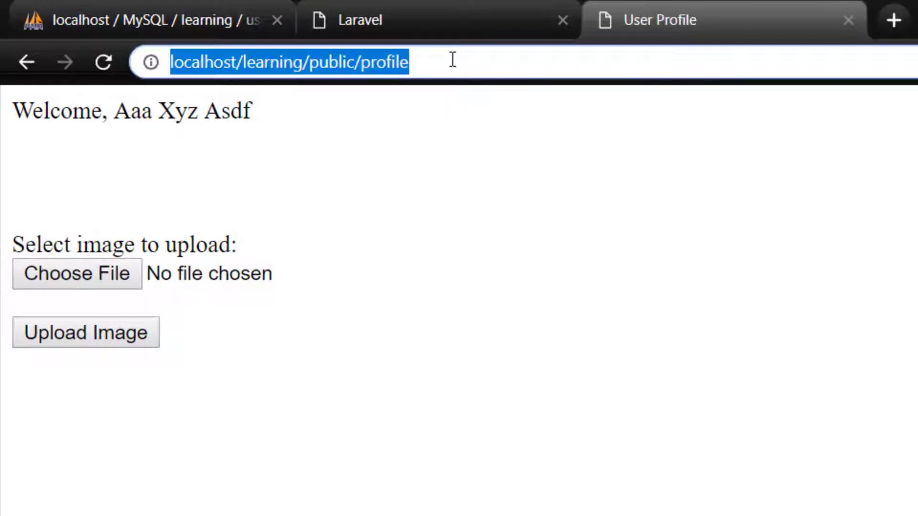
{"action": "left_click", "coordinate": [110, 273]}
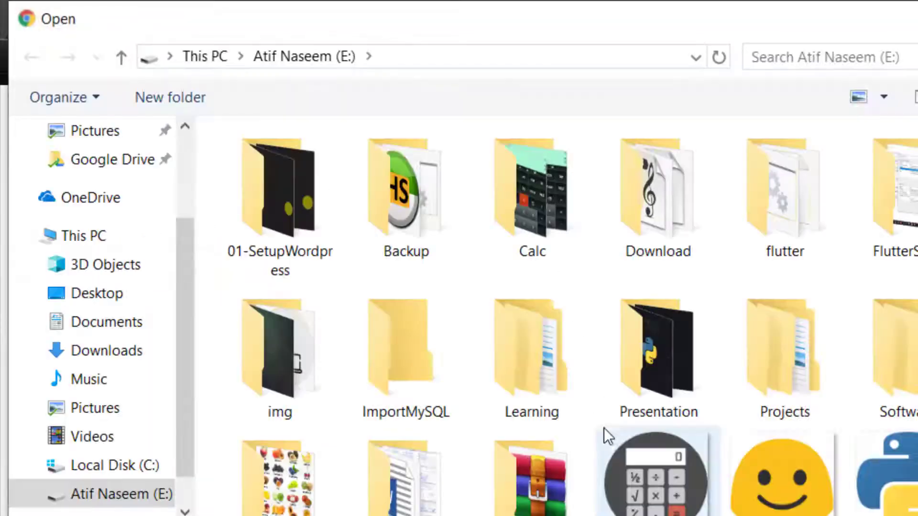
{"action": "scroll", "coordinate": [642, 365], "scroll_direction": "down", "scroll_amount": 3}
{"action": "scroll", "coordinate": [669, 353], "scroll_direction": "up", "scroll_amount": 1}
{"action": "left_click", "coordinate": [788, 331]}
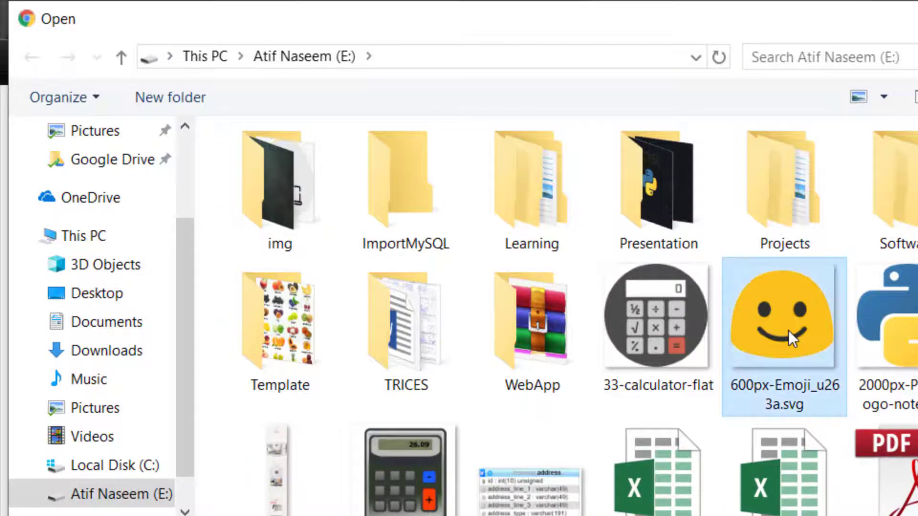
{"action": "double_click", "coordinate": [788, 330]}
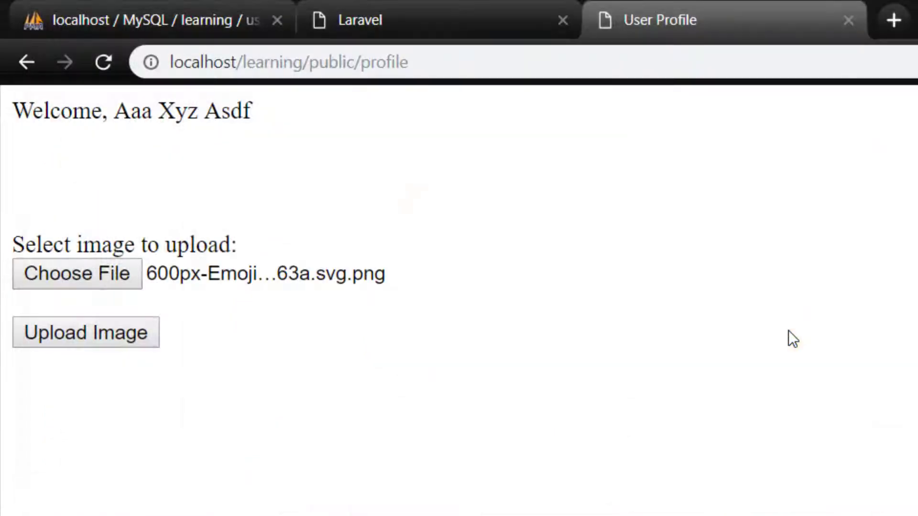
{"action": "left_click", "coordinate": [117, 338]}
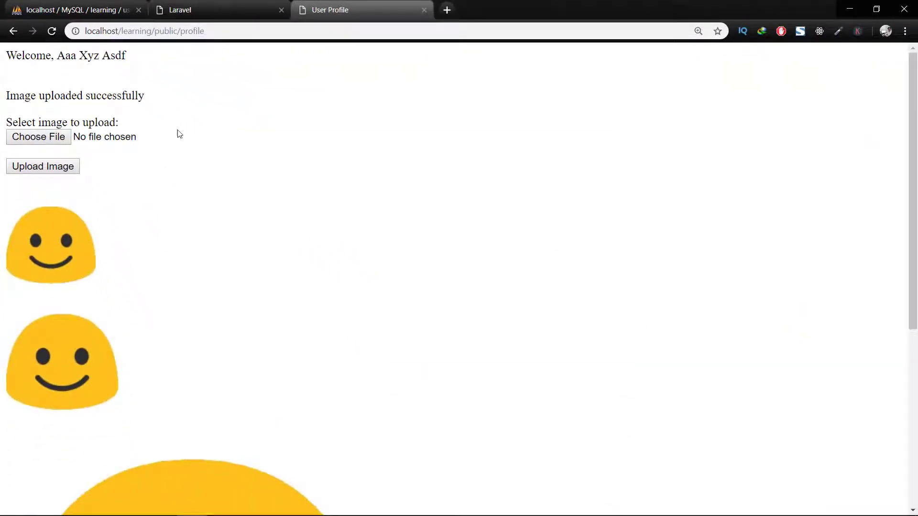